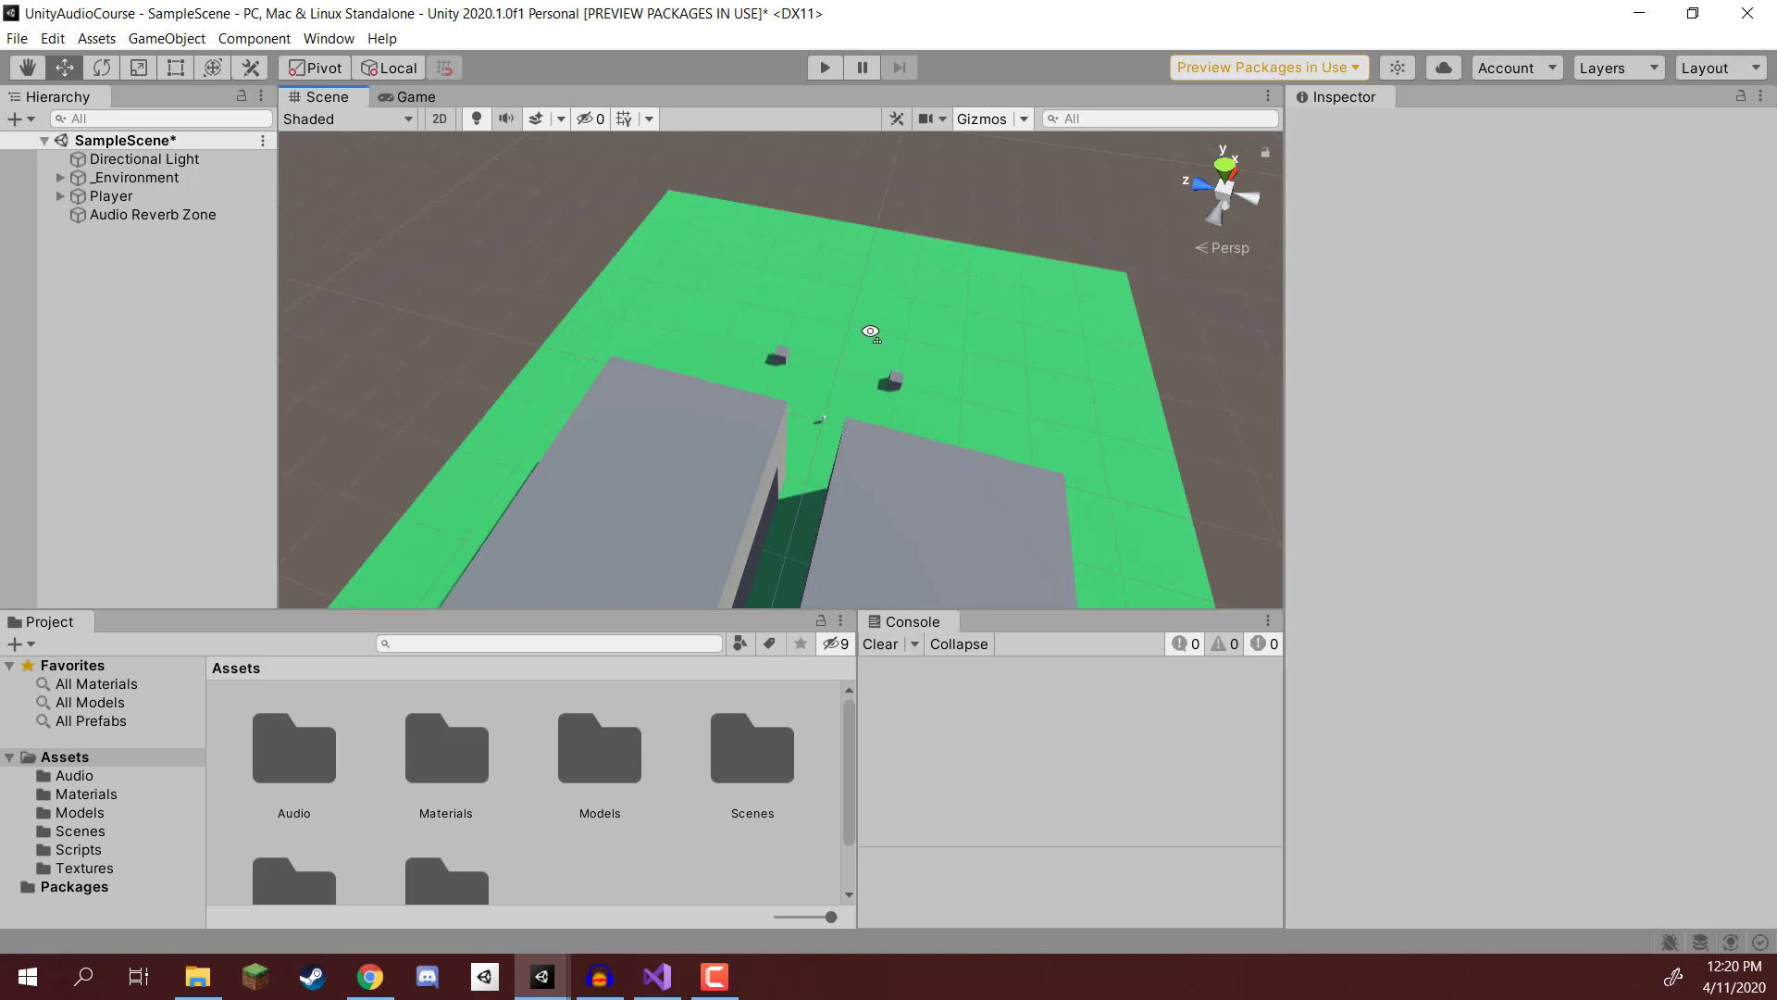
Create an empty object named Plane at position 0, 4.17, 0
alt+drag(870, 335, 712, 323)
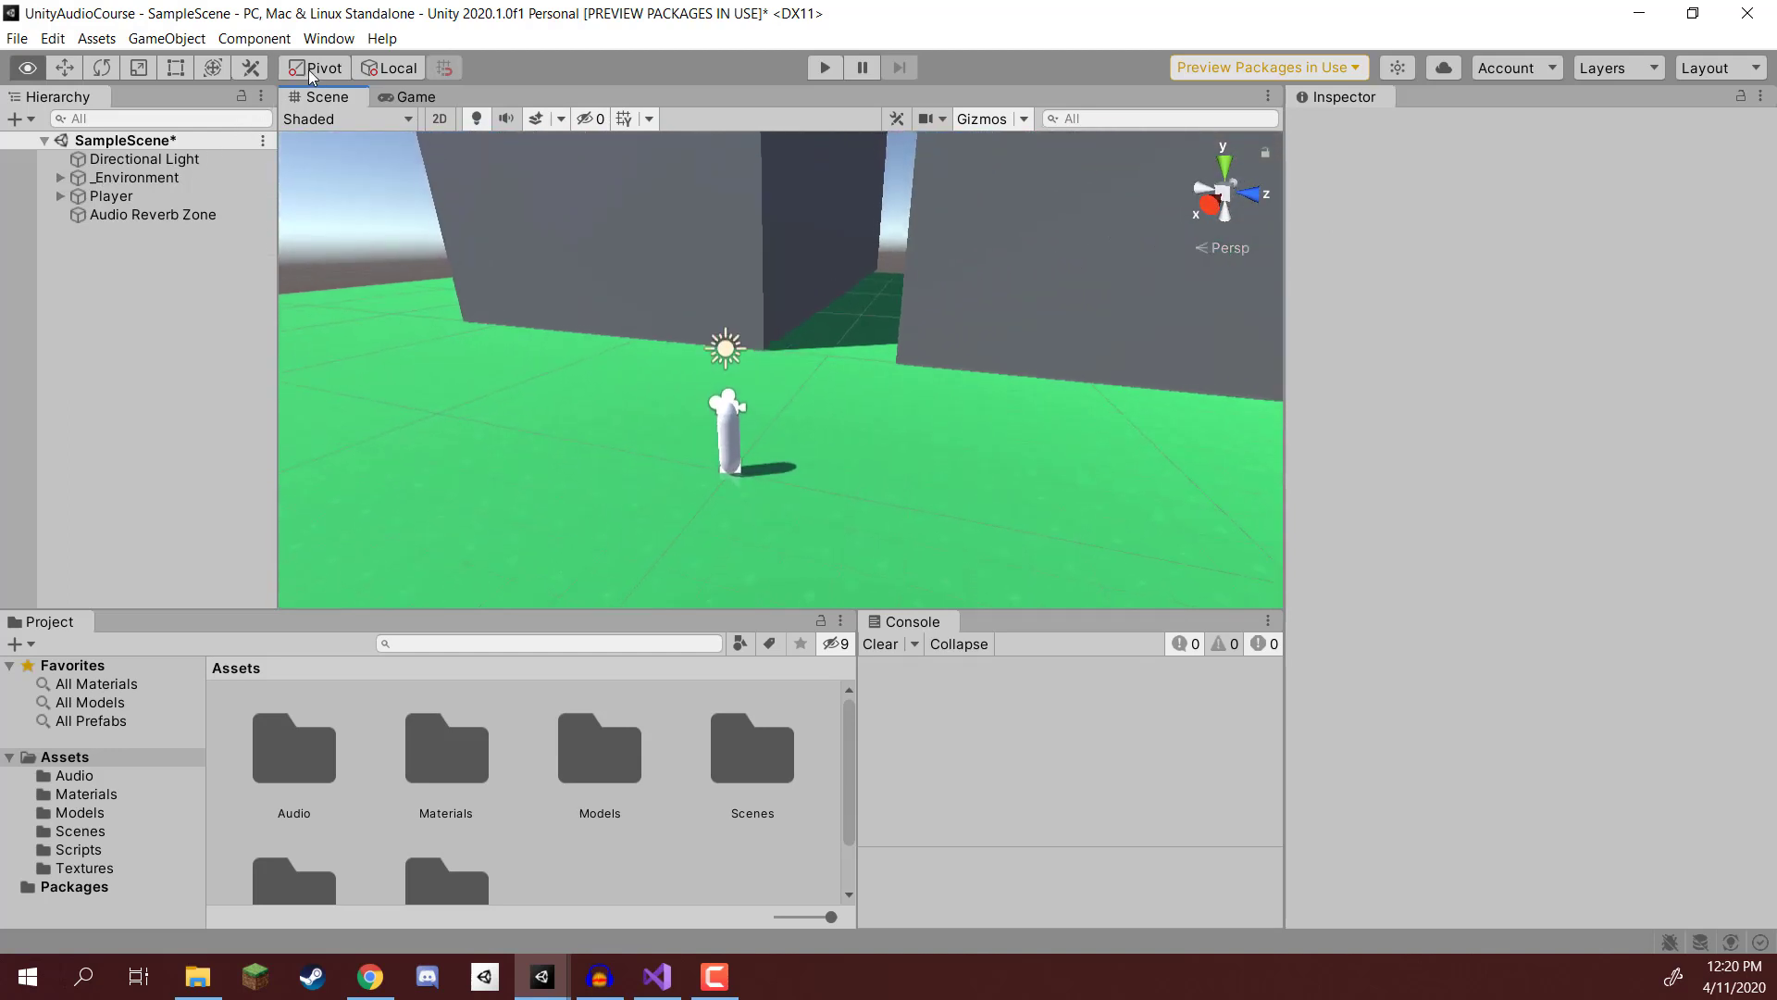
right_click(106, 298)
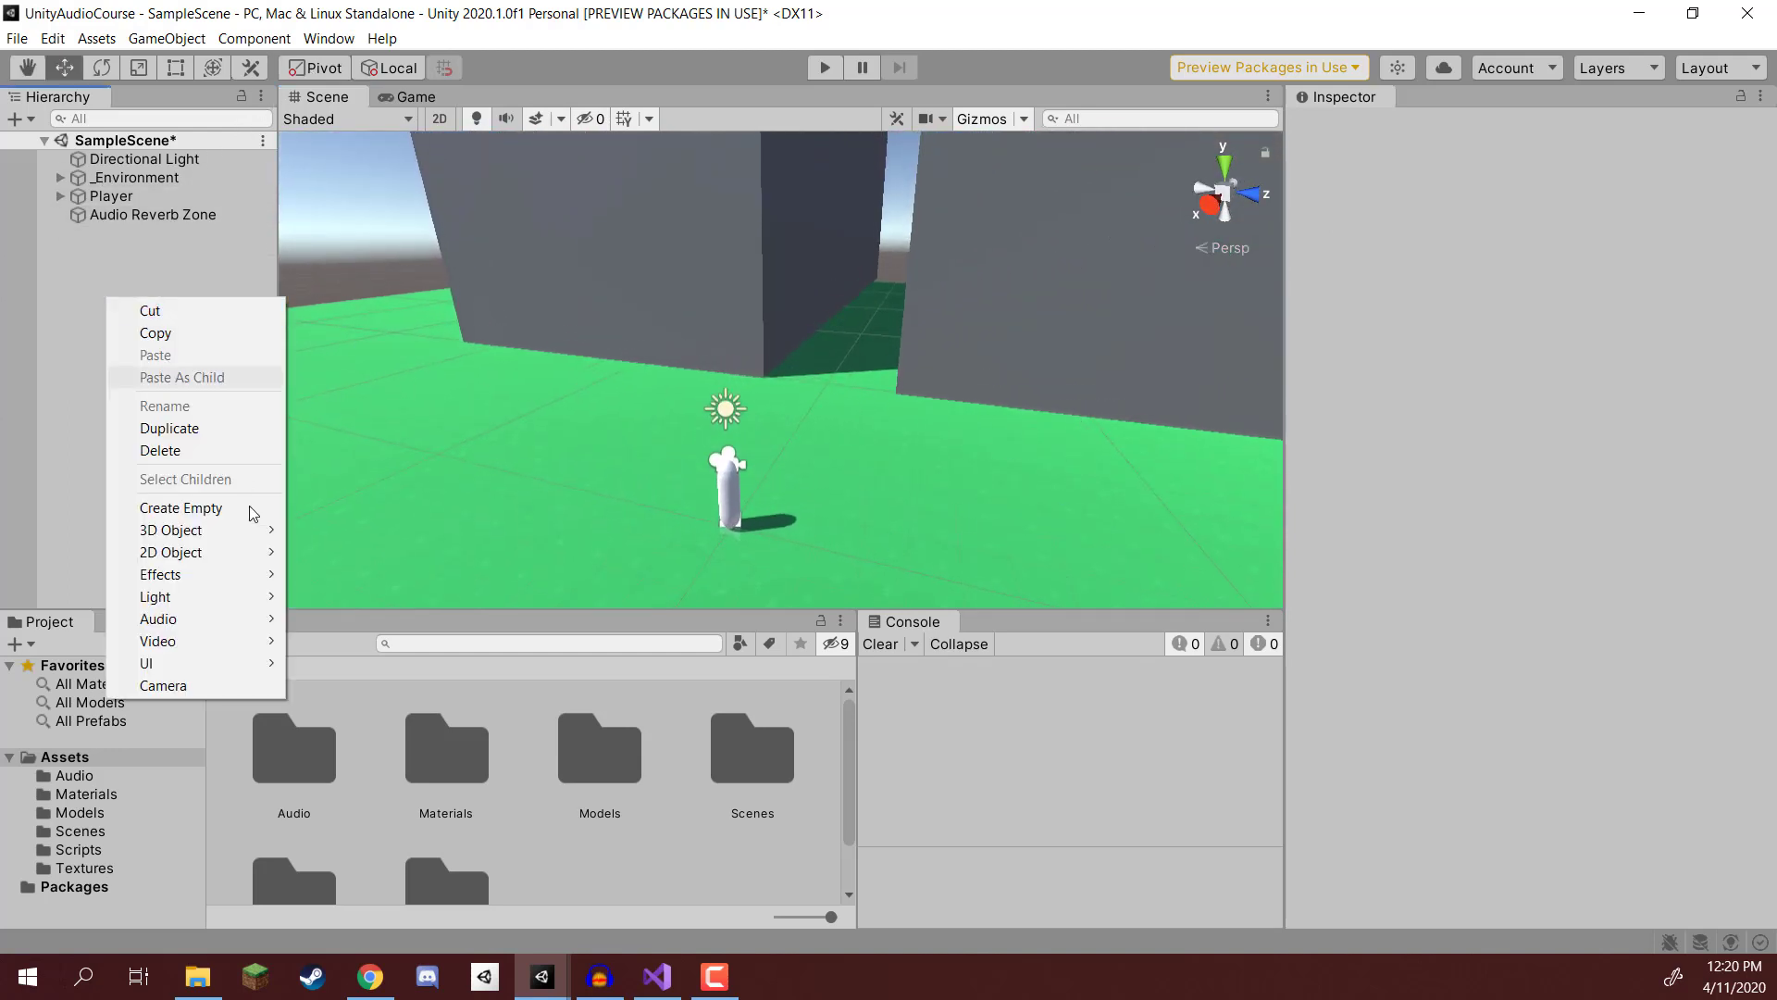
click(195, 507)
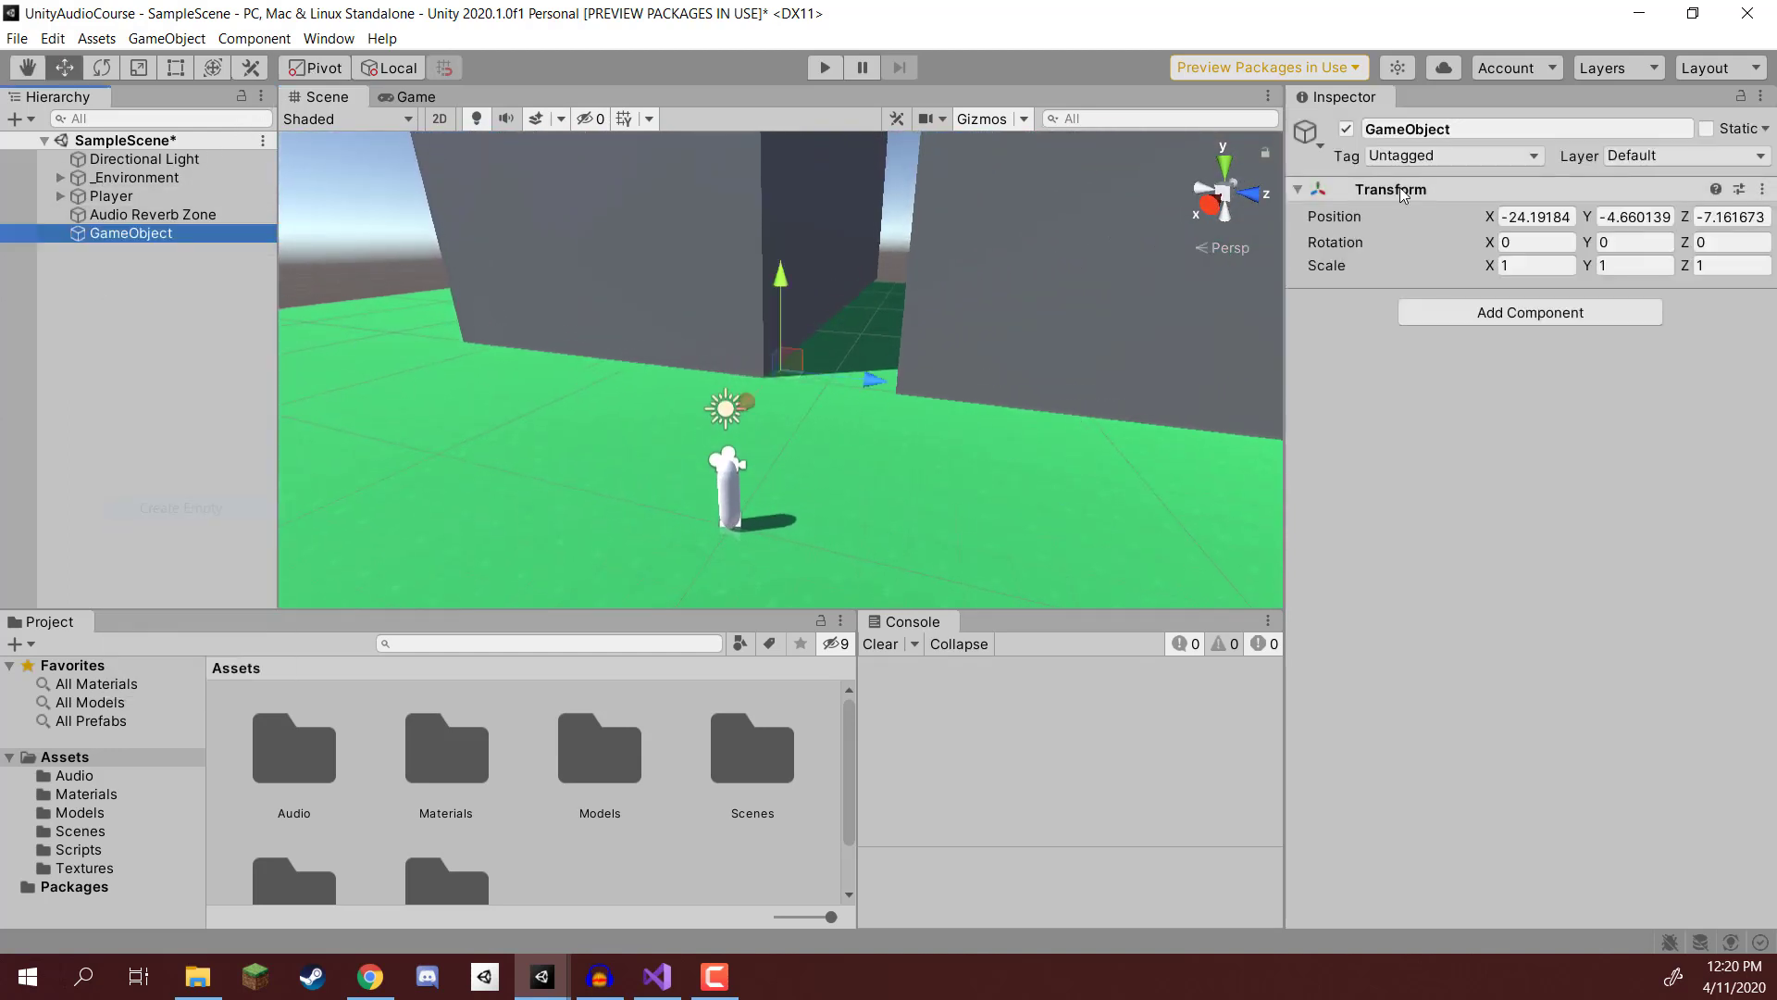
click(1565, 216)
text(0)
key(Tab)
text(4.17)
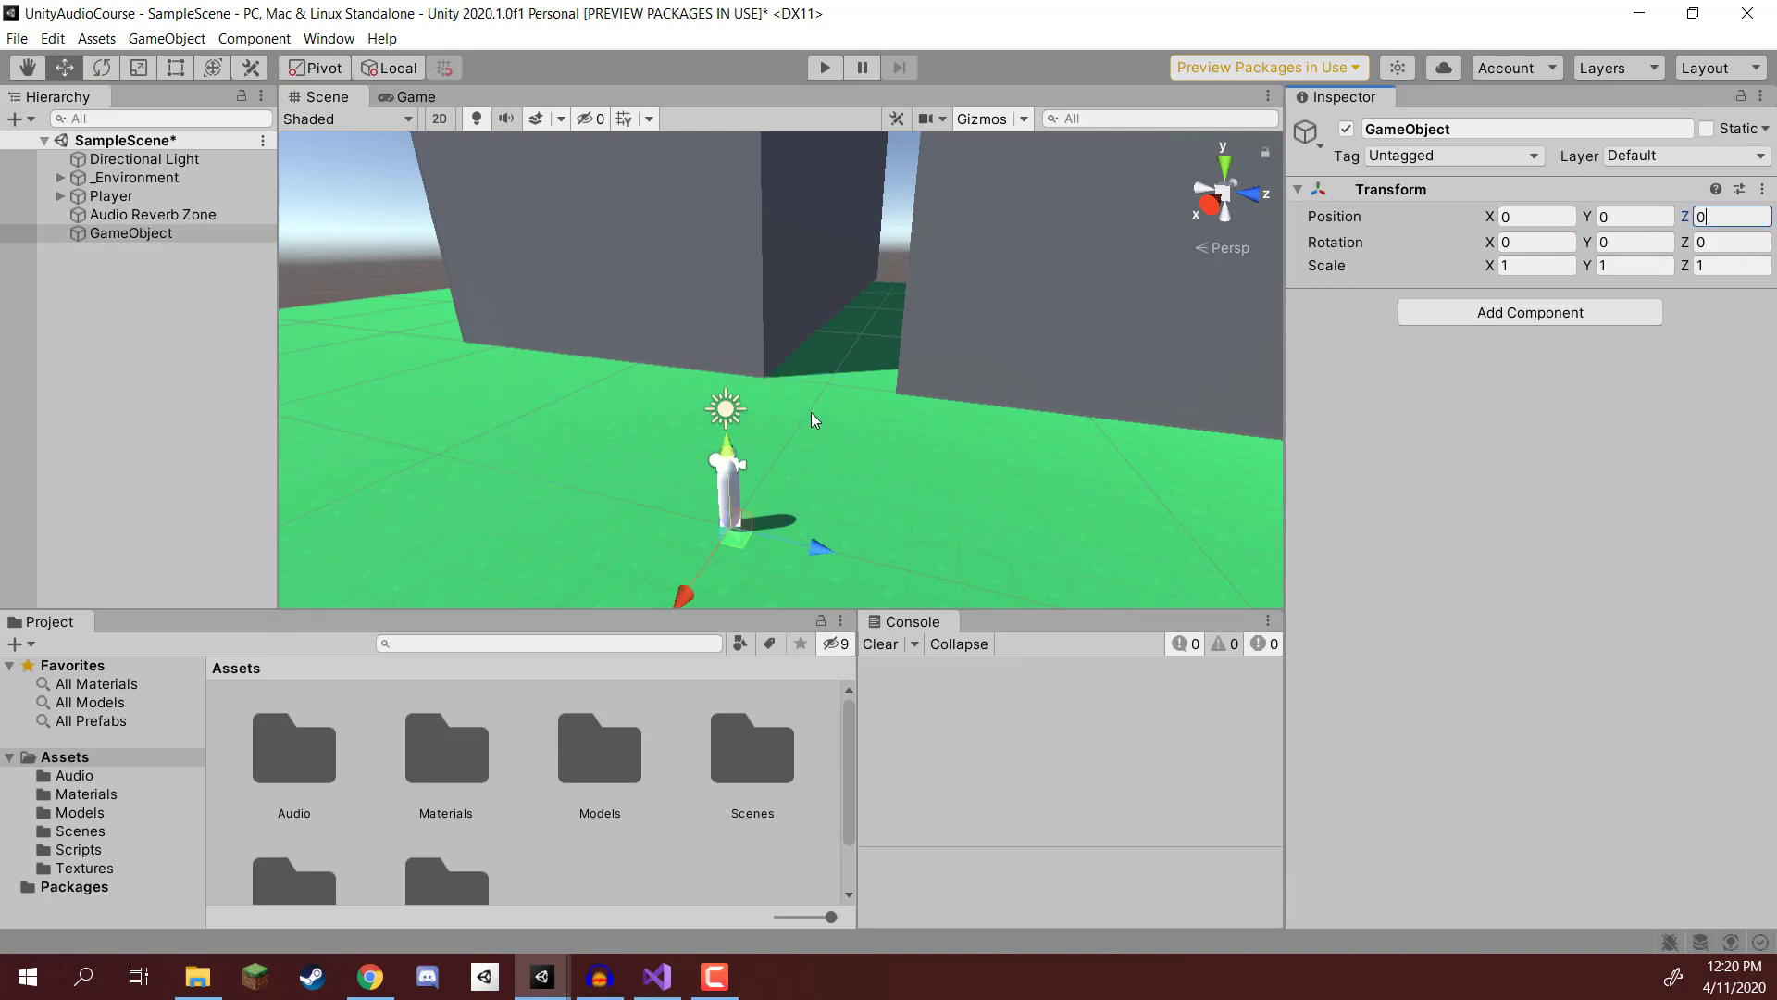
key(Tab)
text(0)
click(1450, 130)
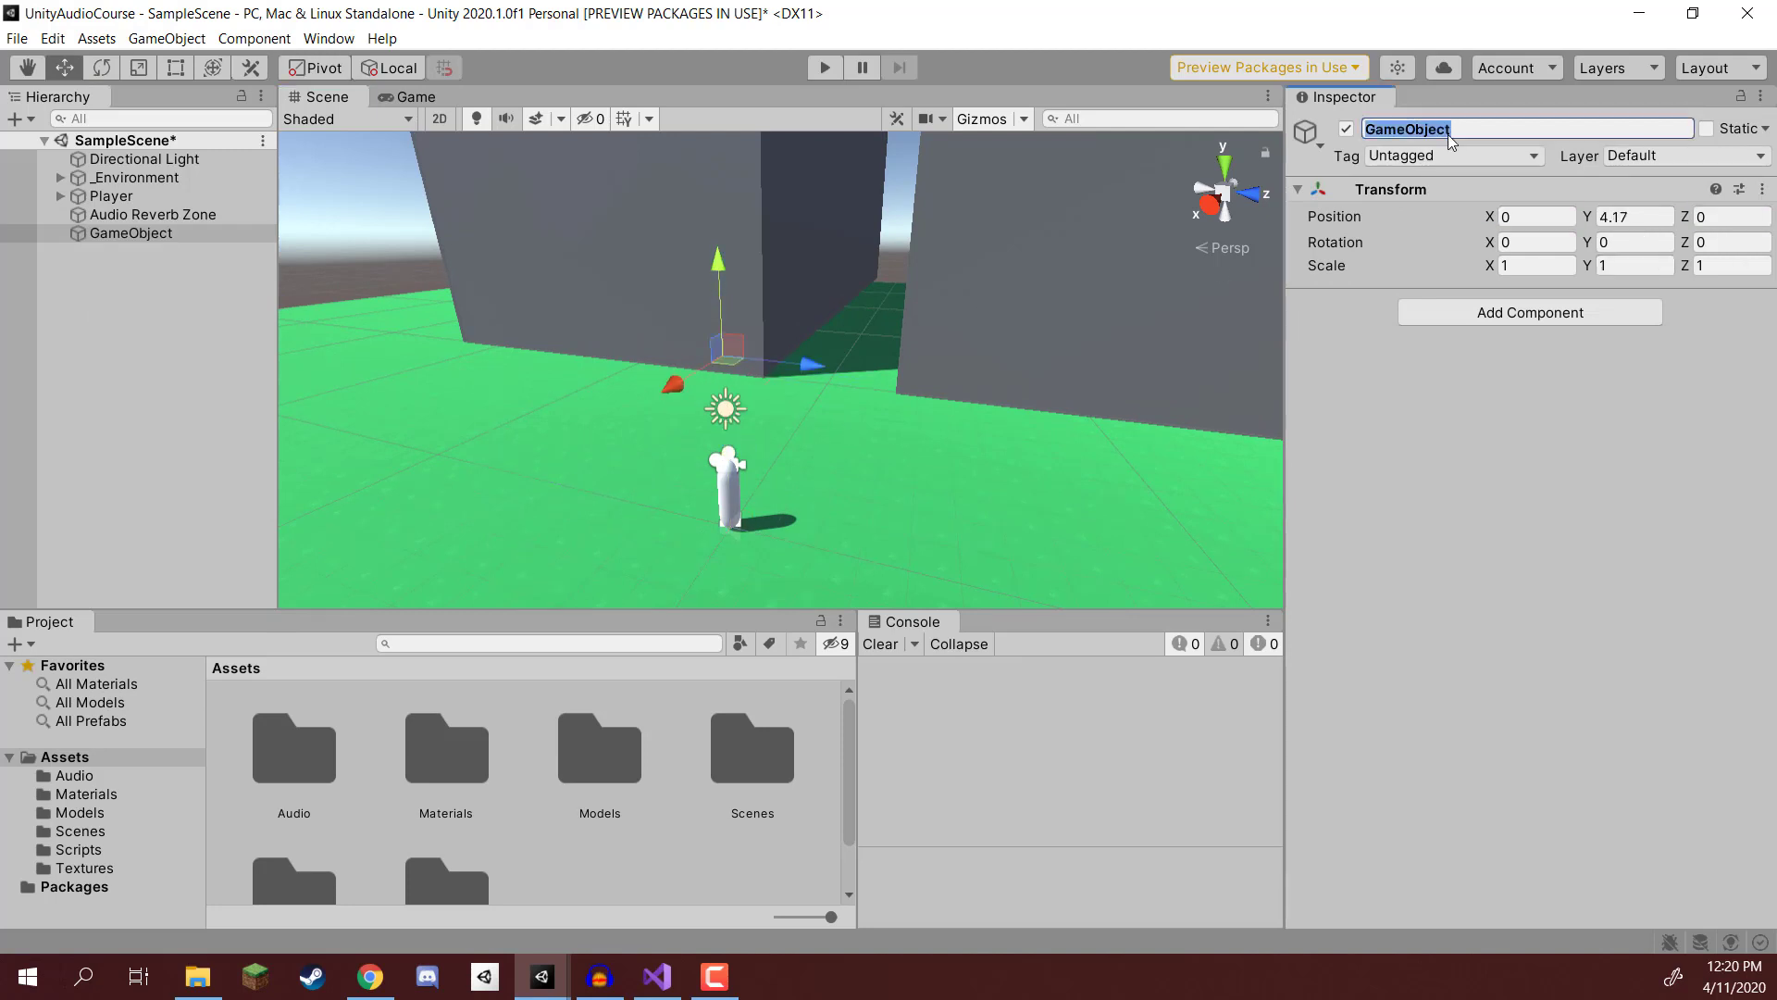
text(Plane)
key(Return)
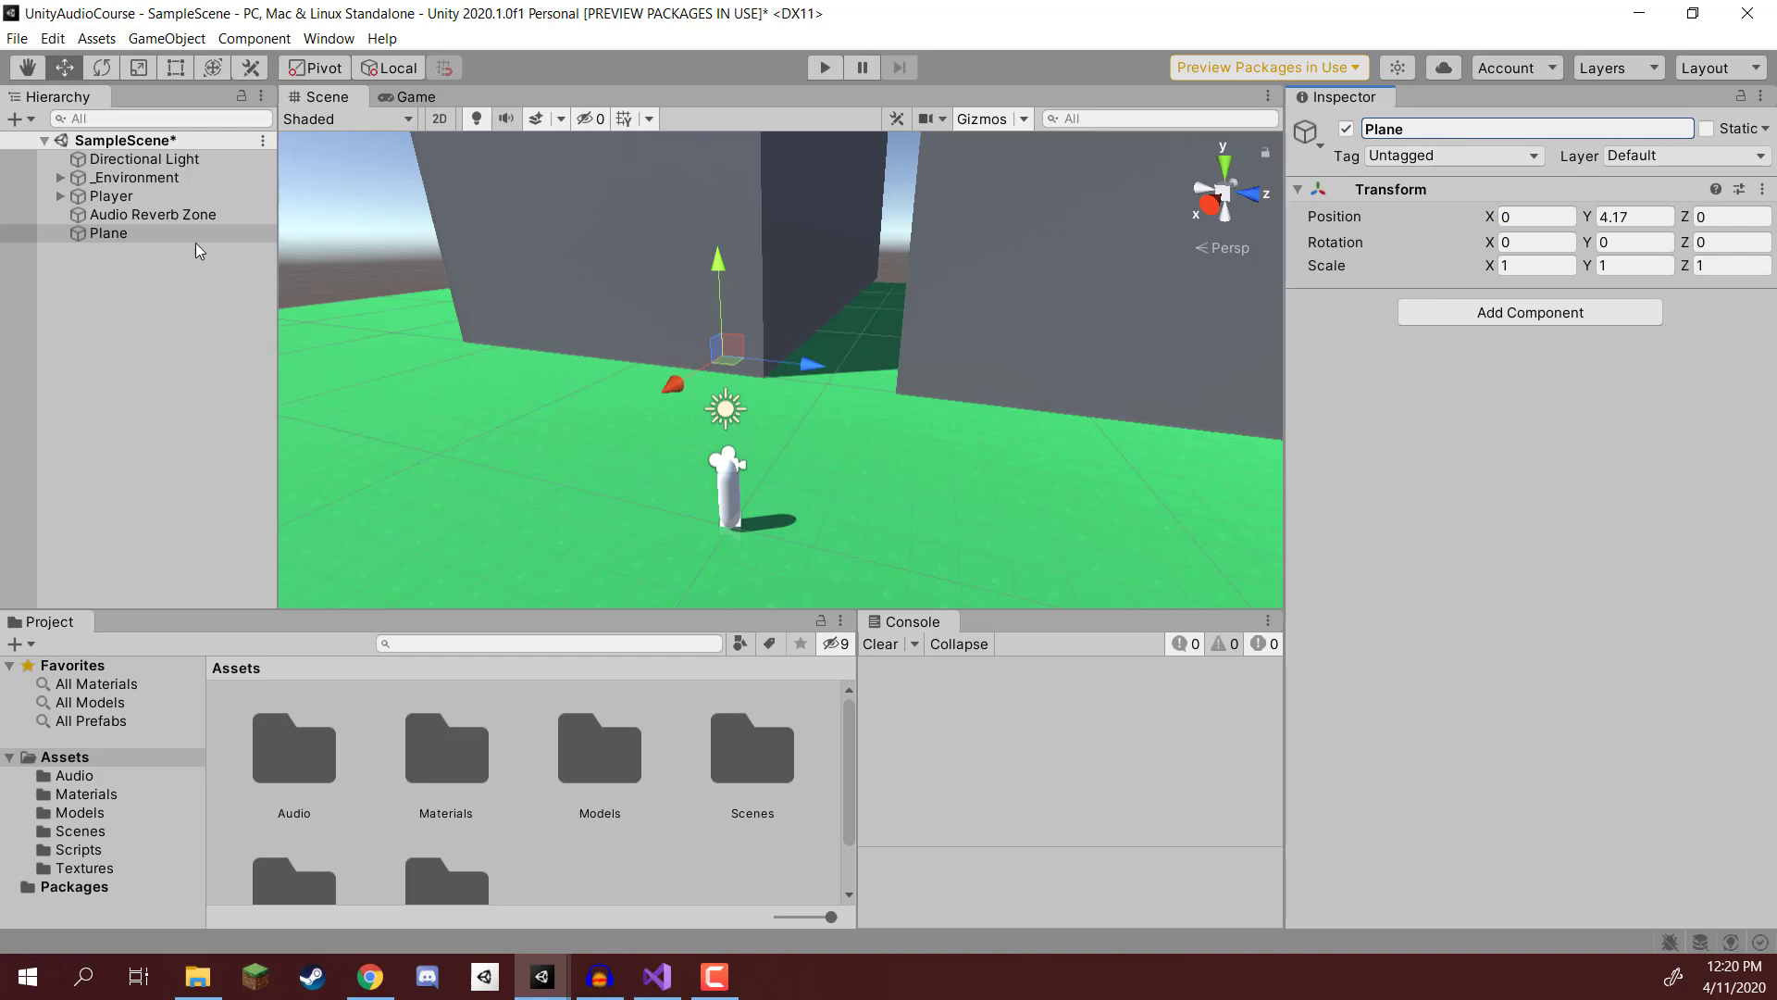
Add a Cube as a child of Plane and open the Materials folder
right_click(134, 232)
mouse_move(195, 460)
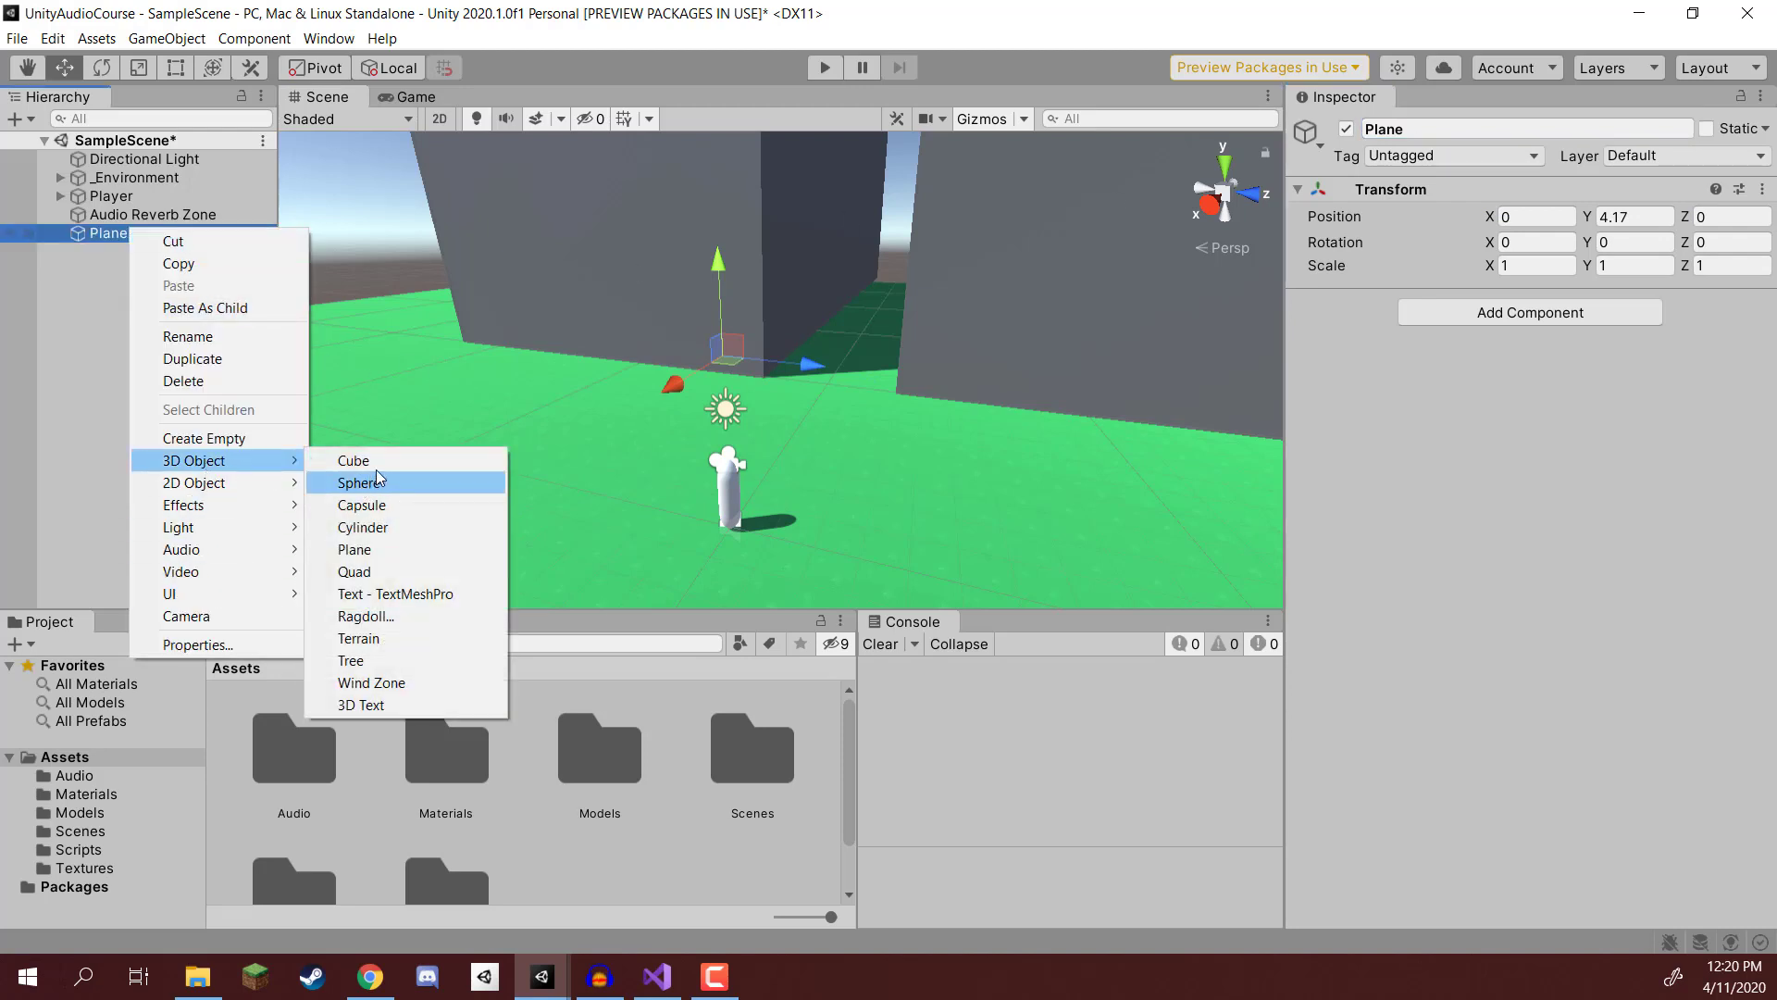
click(370, 460)
alt+drag(681, 368, 639, 398)
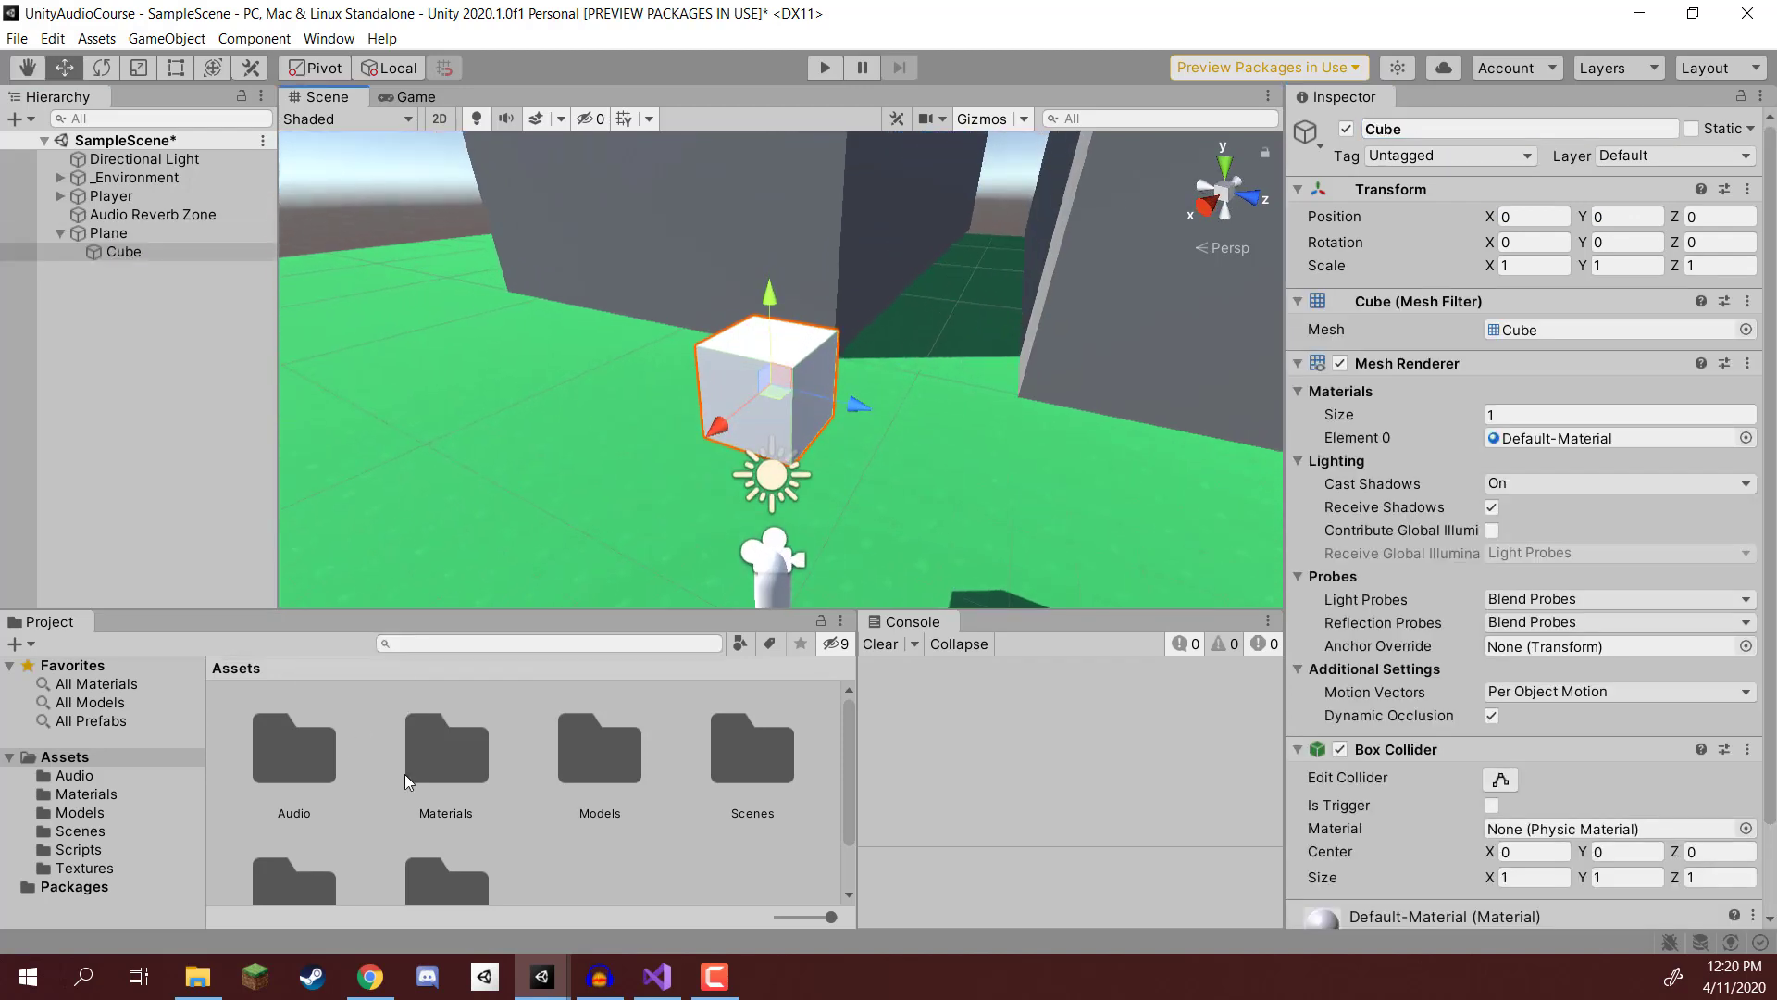
double_click(480, 753)
Create a new material named Plane with a pure red base colour
right_click(510, 769)
mouse_move(607, 245)
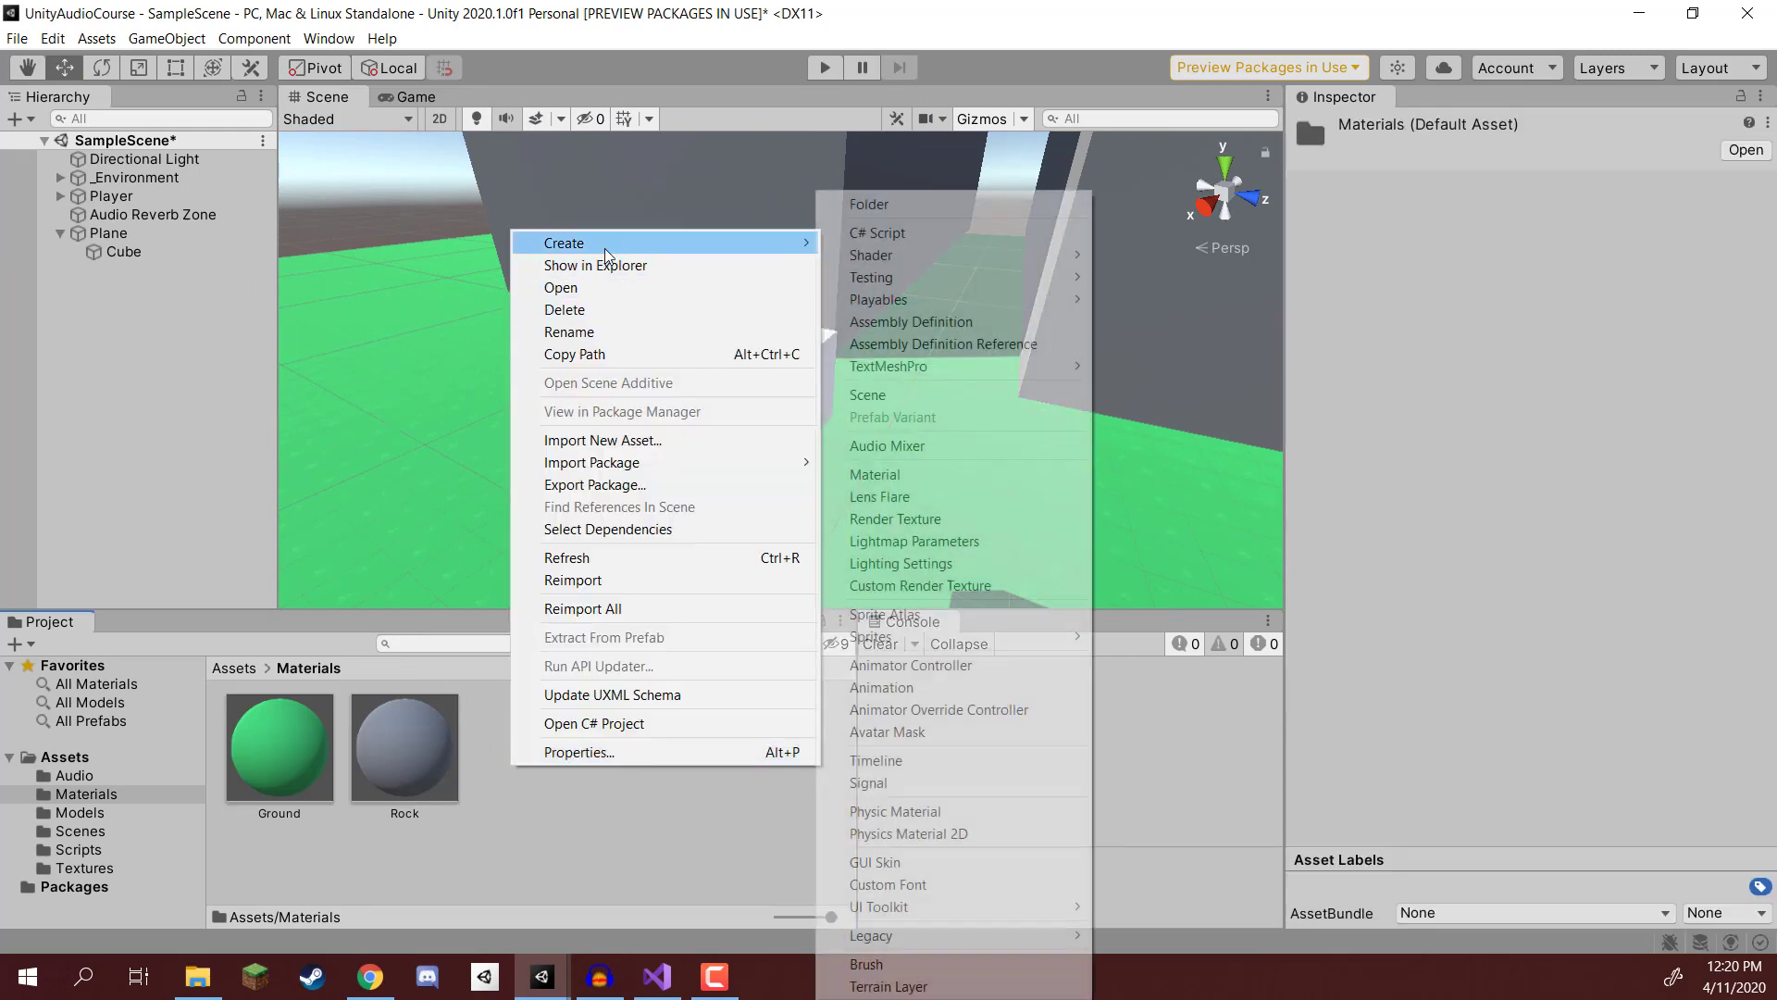
click(912, 474)
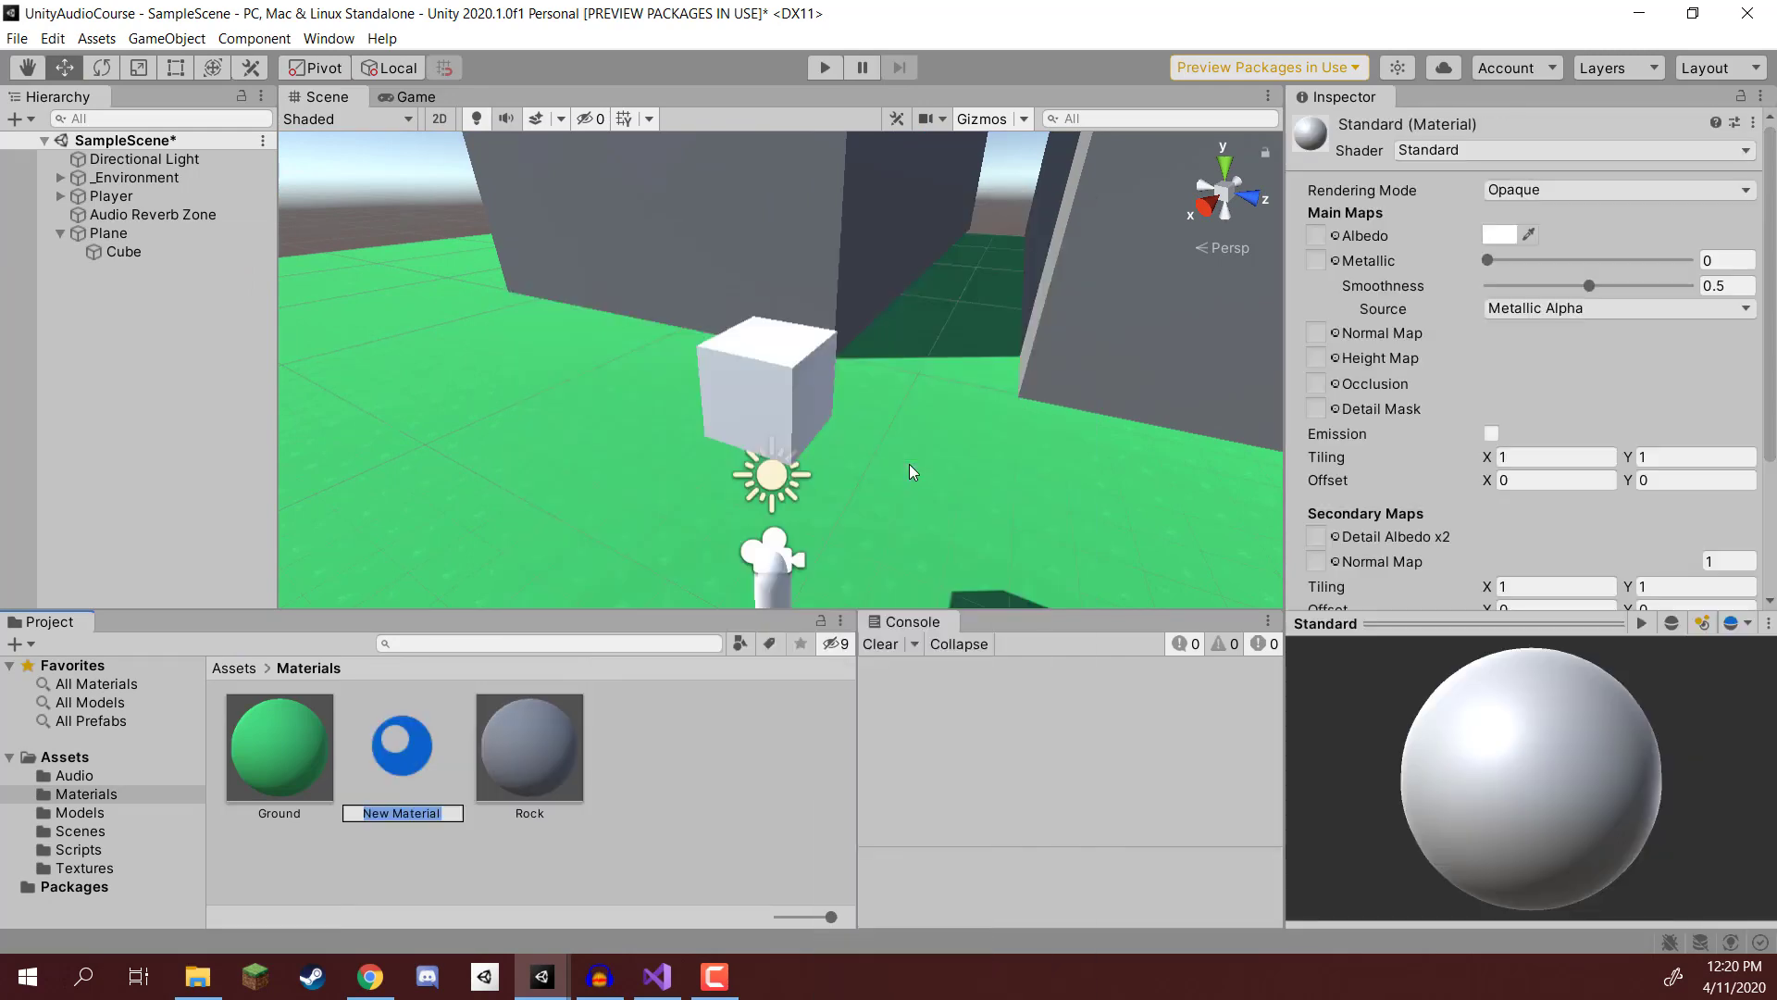
text(Plane)
key(Return)
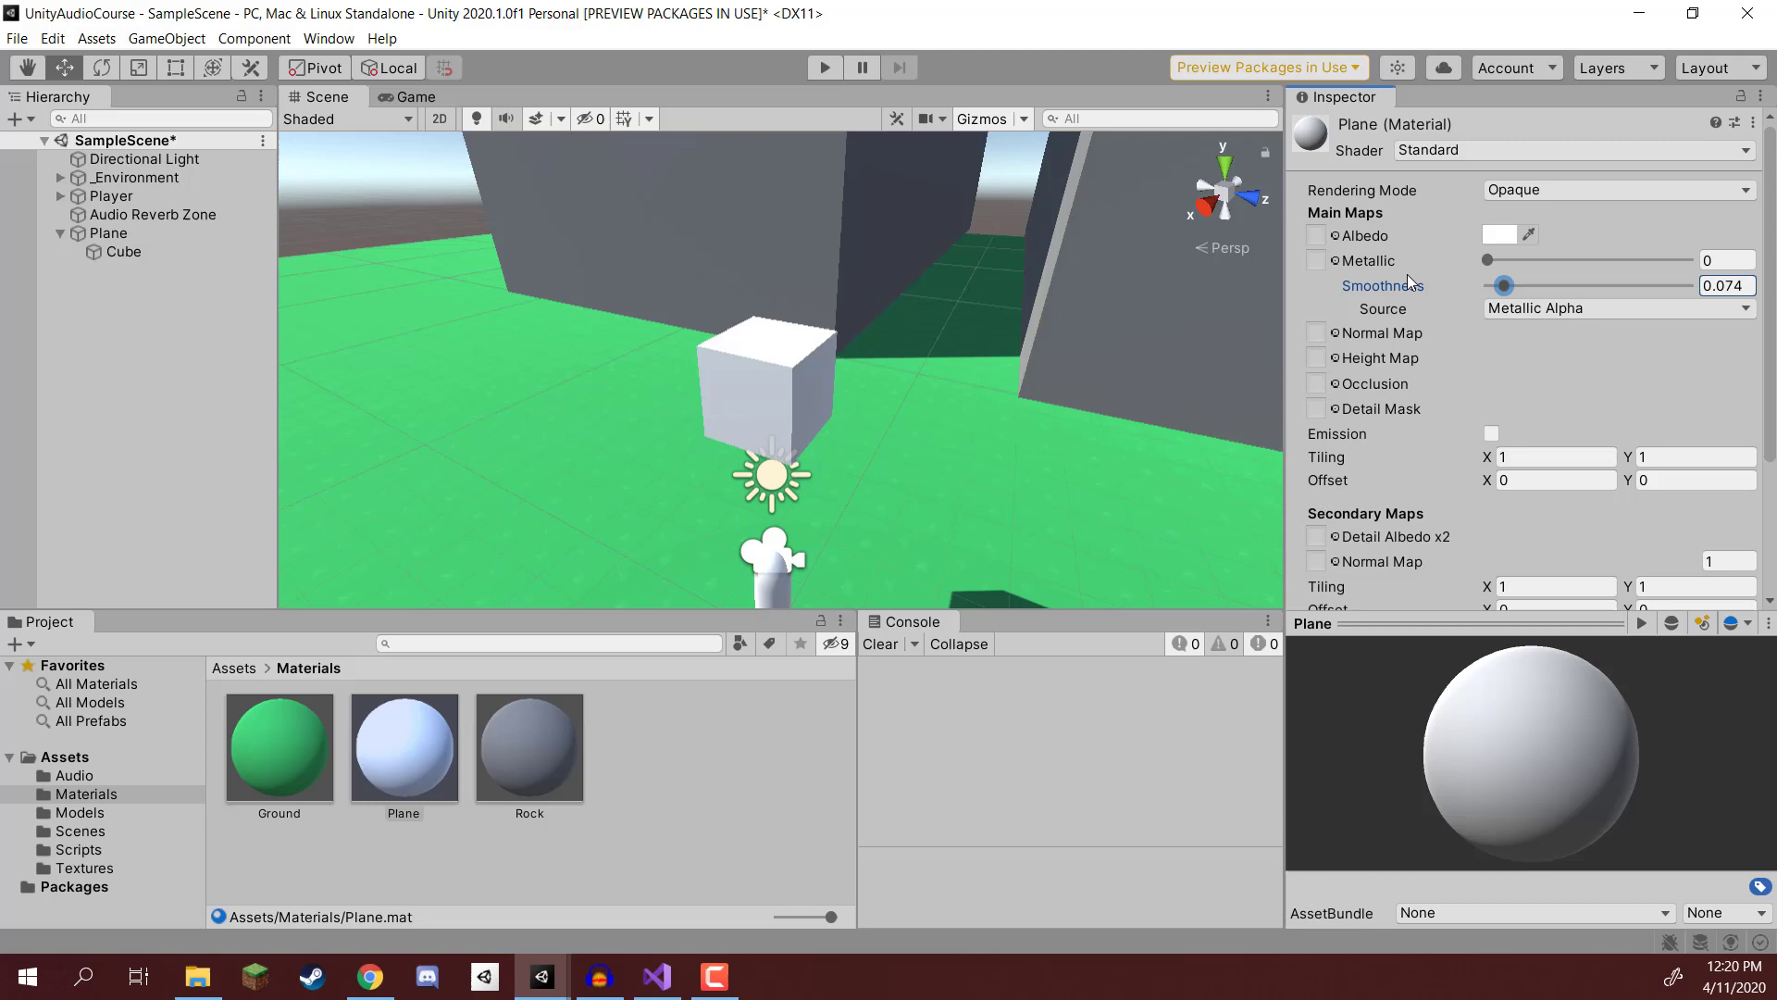
click(1499, 235)
click(1692, 352)
click(501, 725)
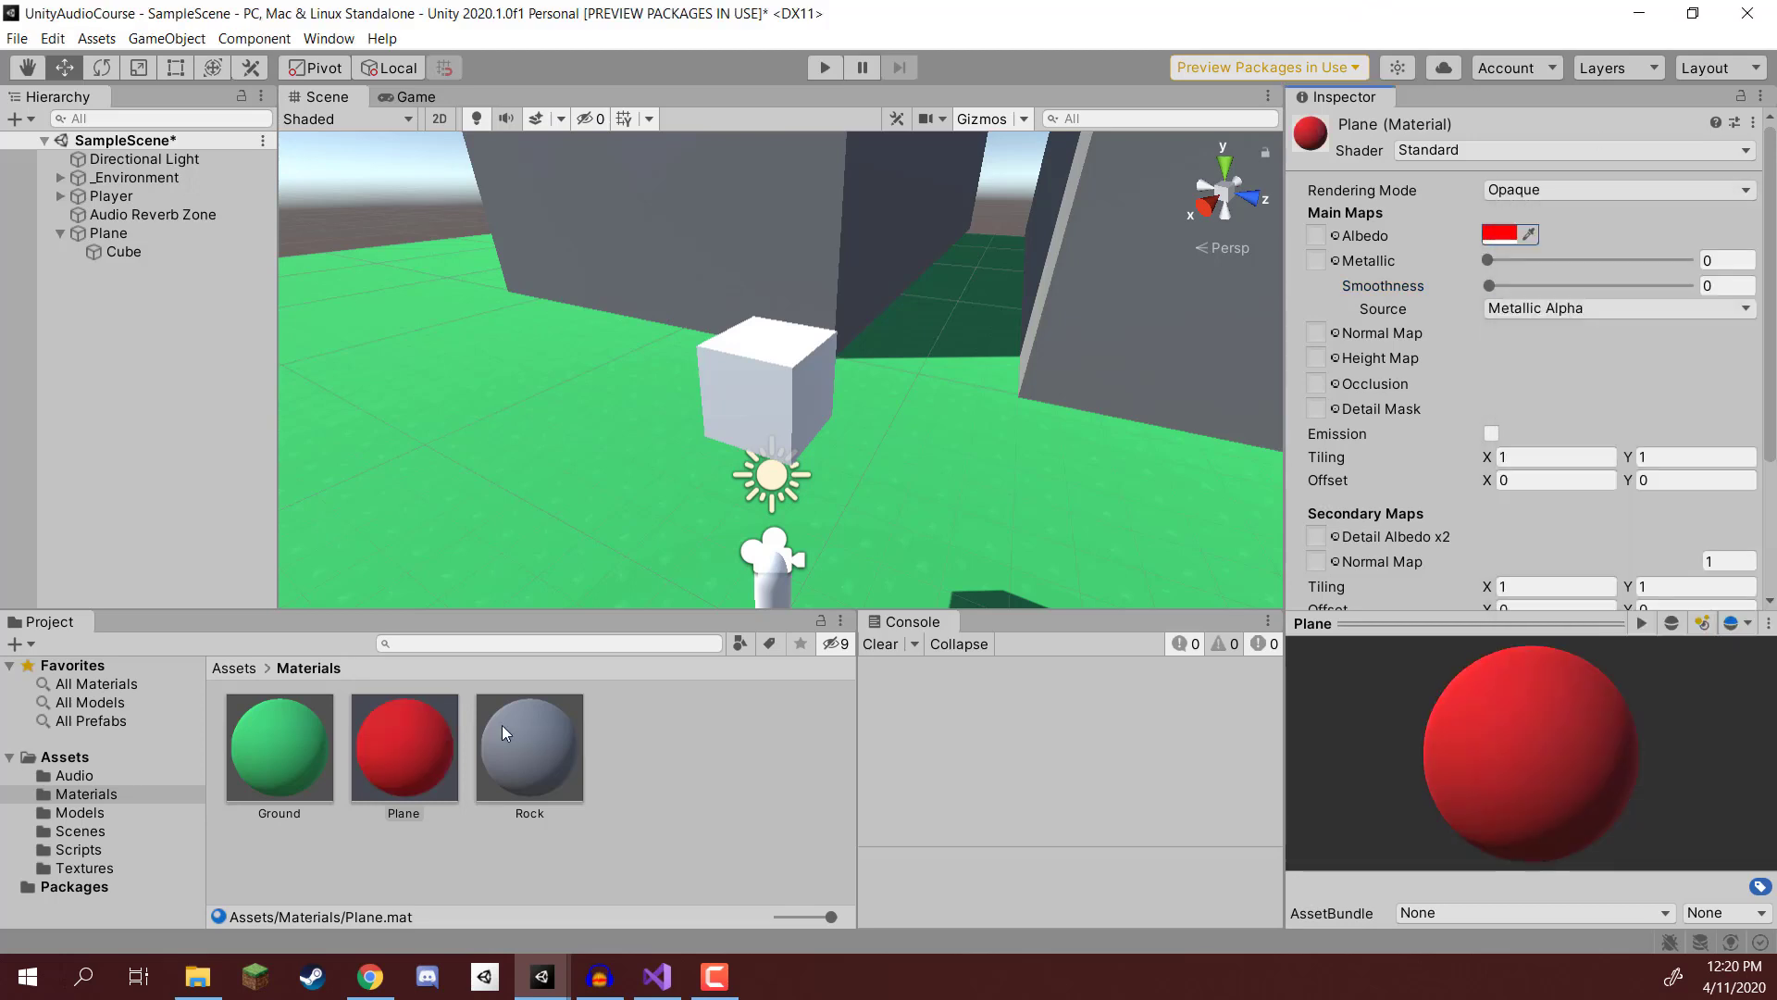
Apply the red Plane material to the cube, then select the Plane parent object
drag(403, 748, 735, 391)
click(738, 399)
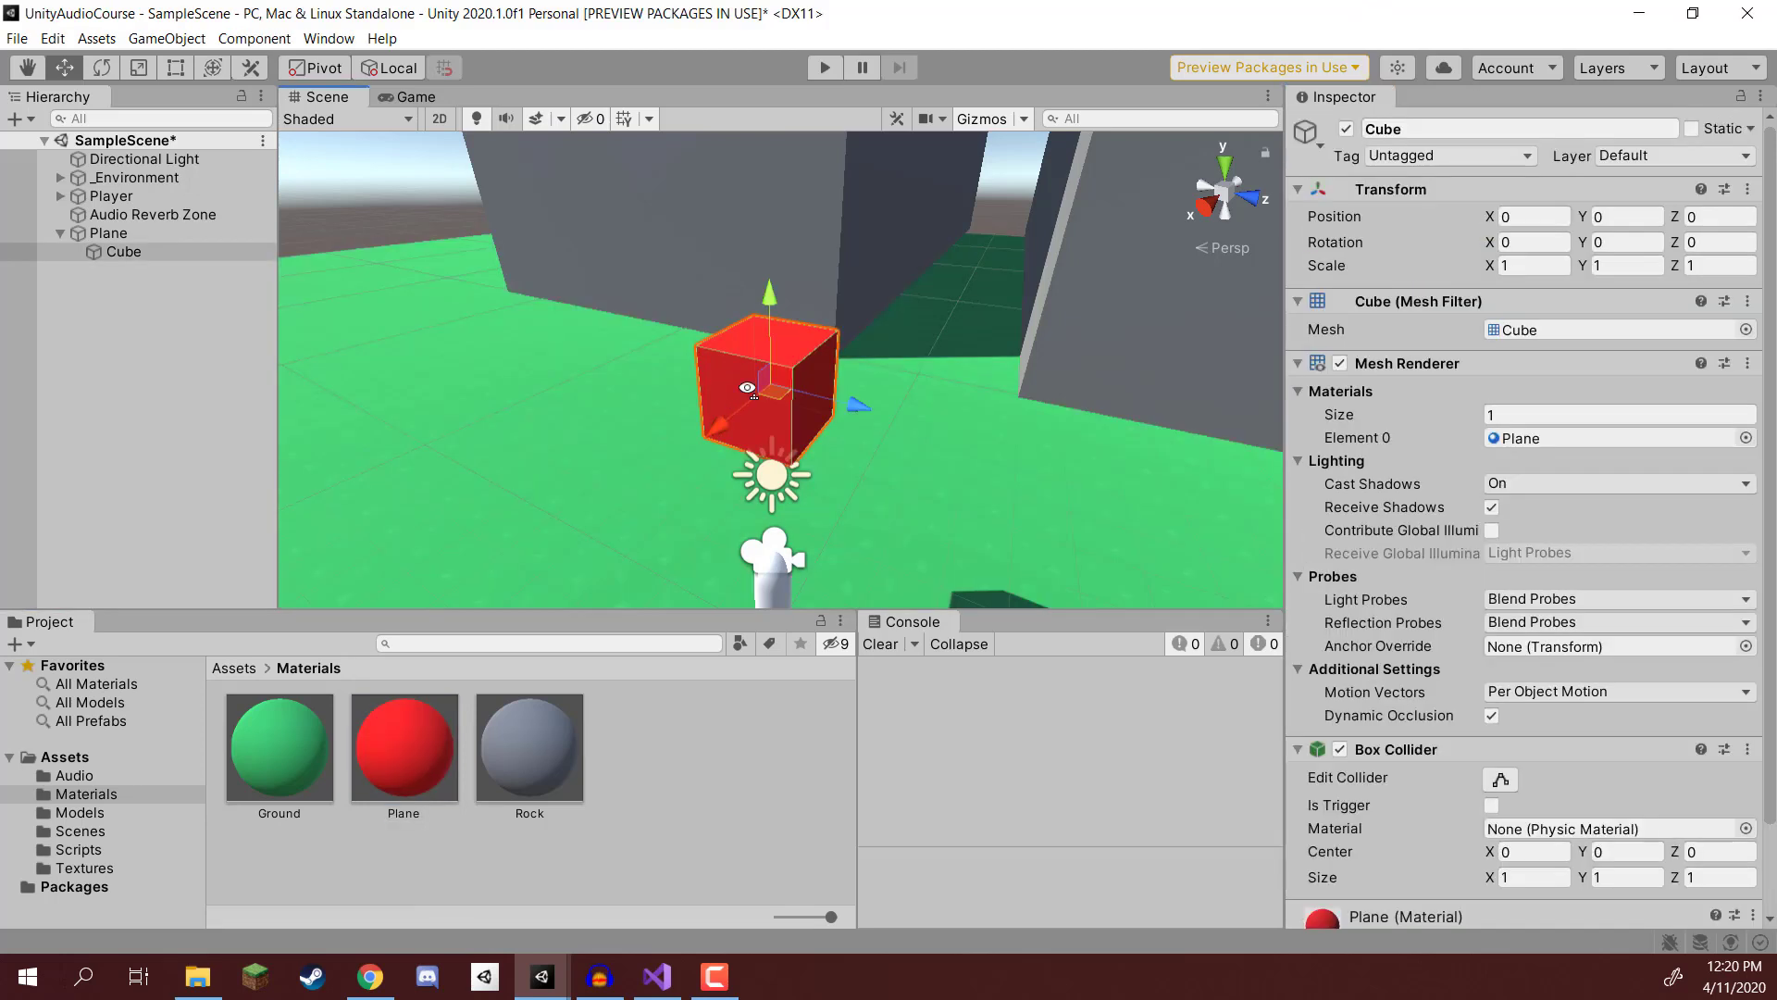
right_drag(738, 399, 773, 363)
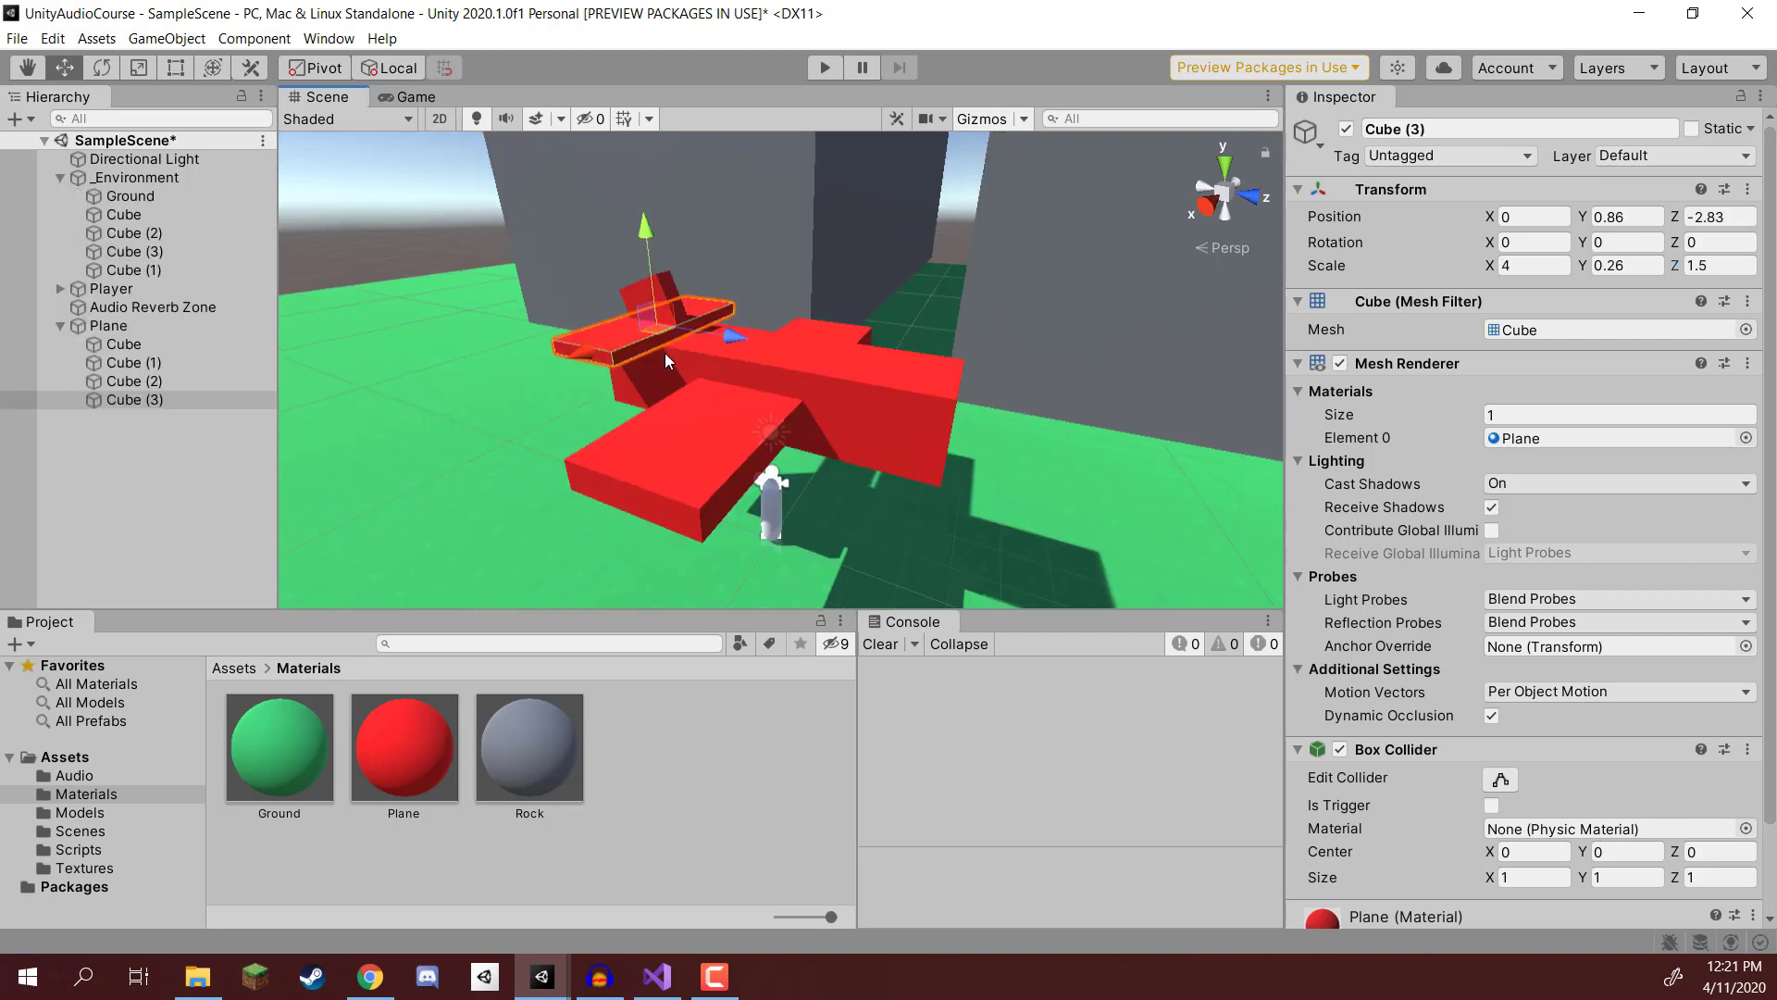
click(131, 451)
right_drag(852, 377, 926, 389)
click(104, 326)
alt+drag(583, 347, 961, 344)
Add an Audio Source to Plane playing the Plane clip with Loop enabled
click(1543, 312)
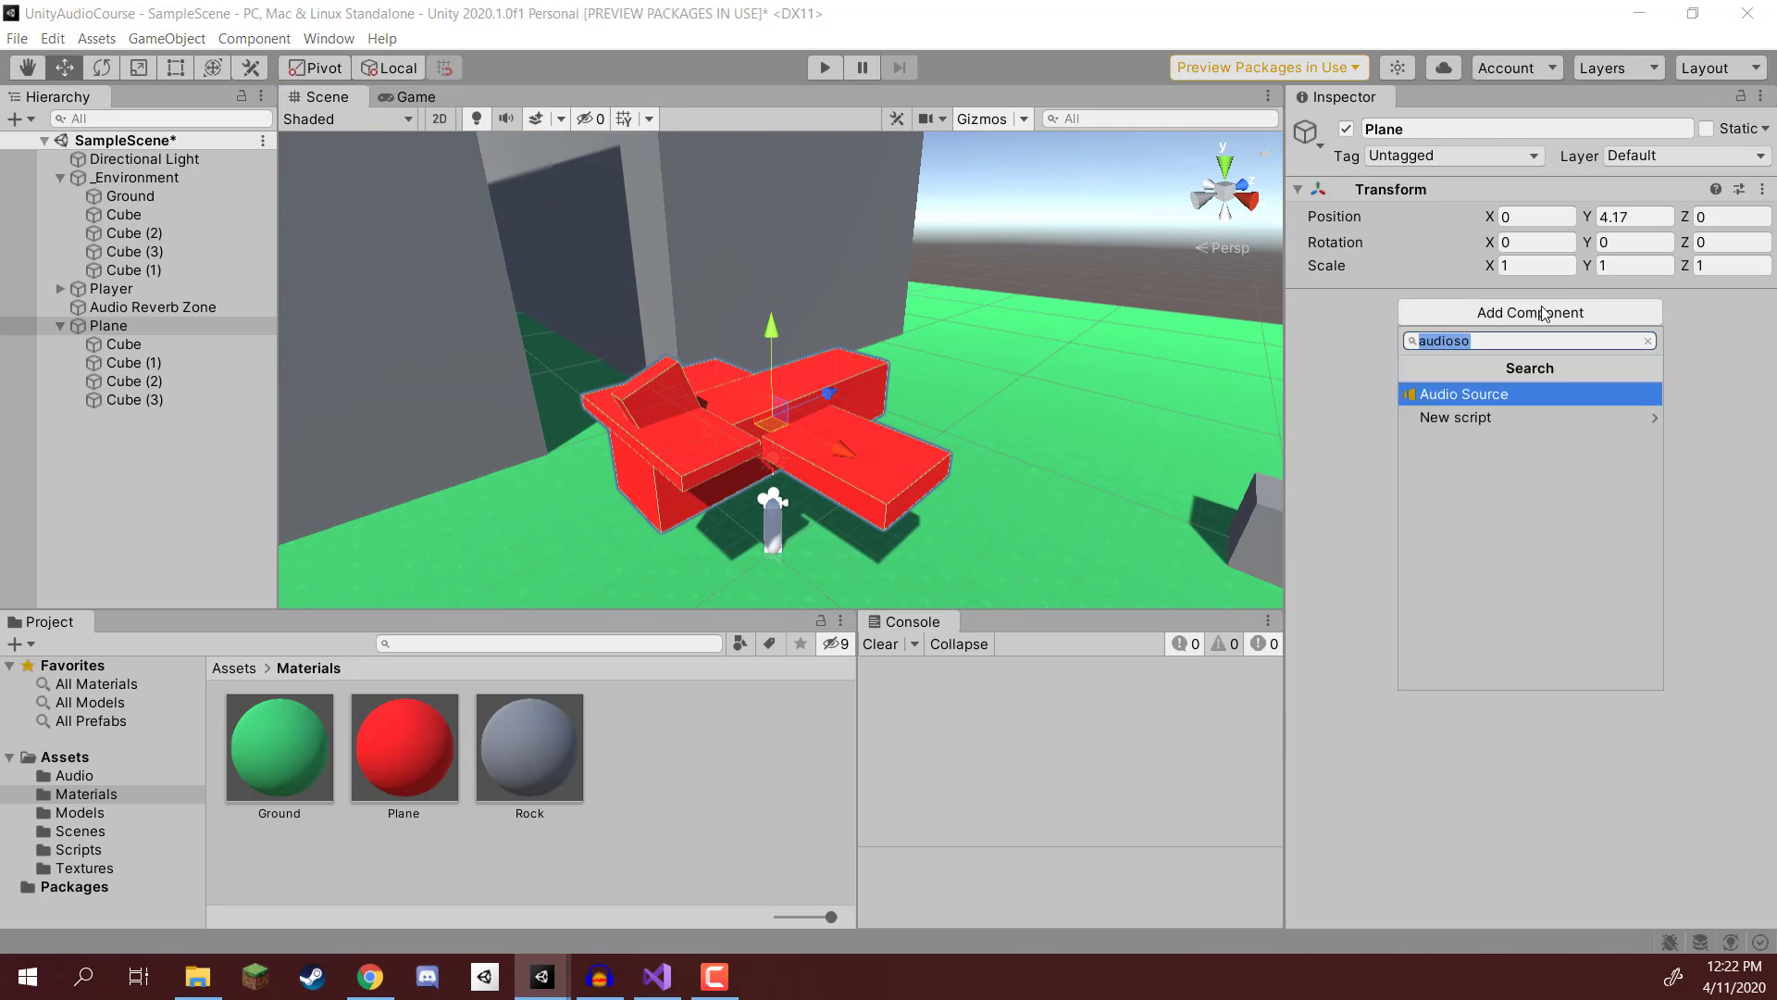
text(audio so)
key(Return)
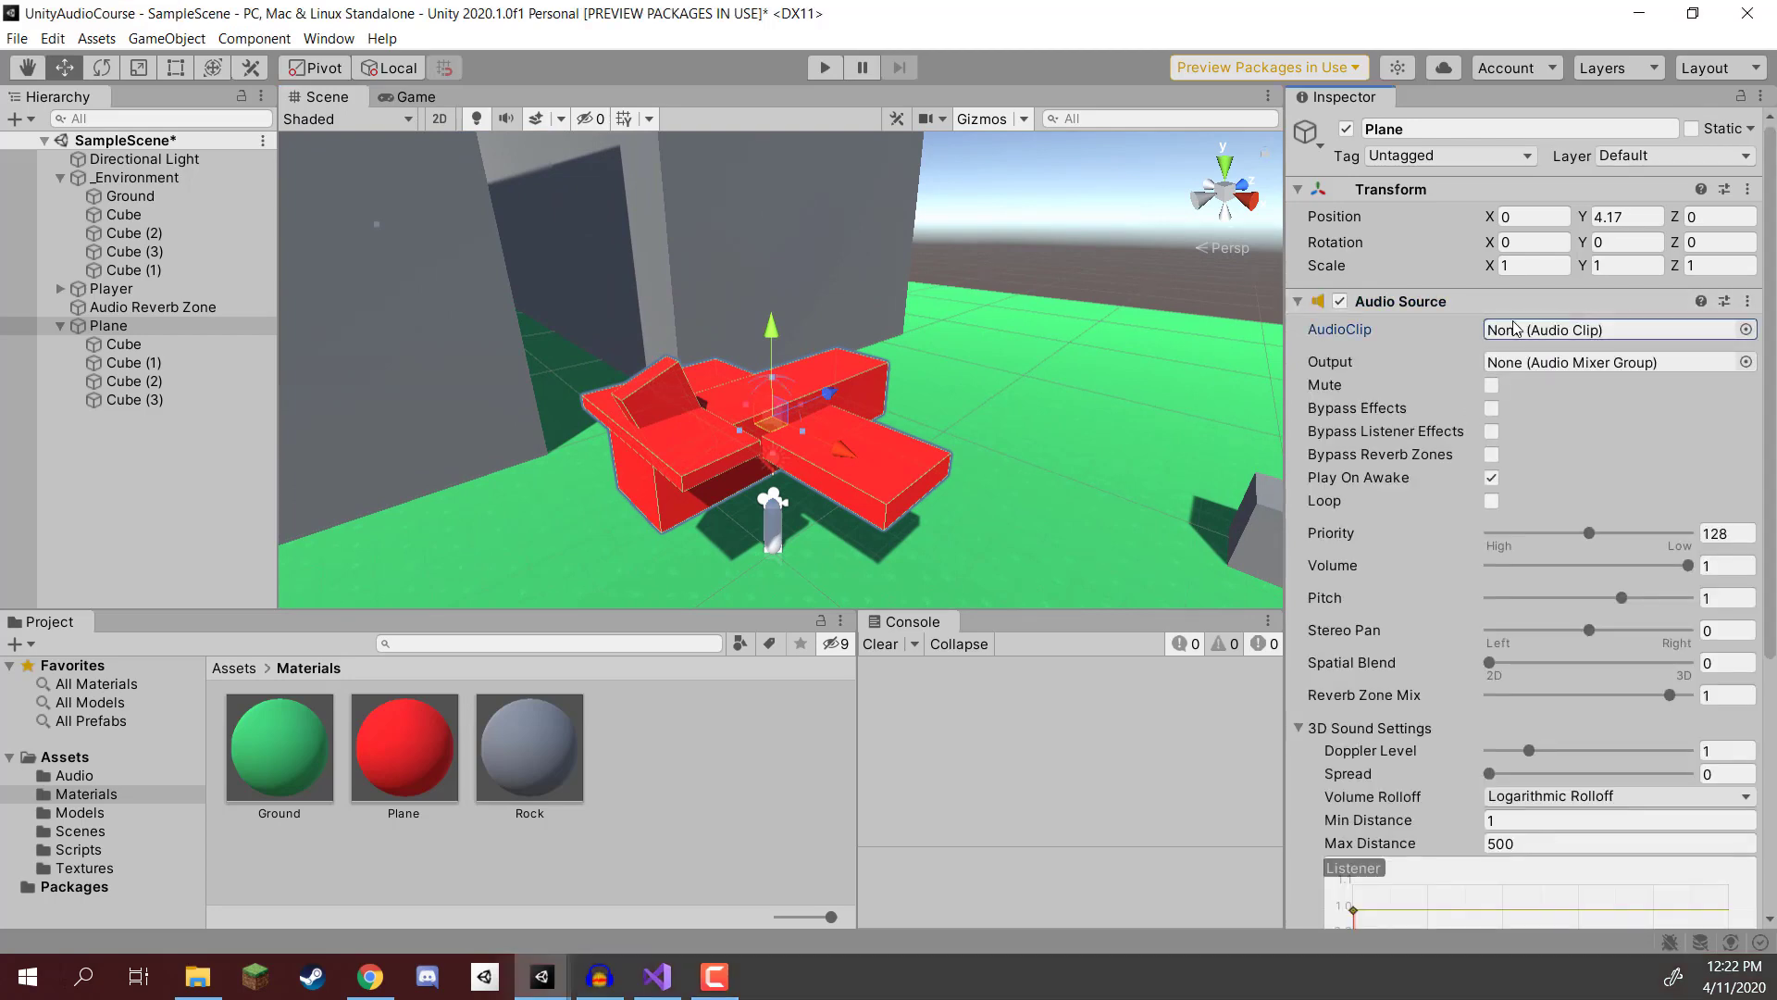
click(1746, 329)
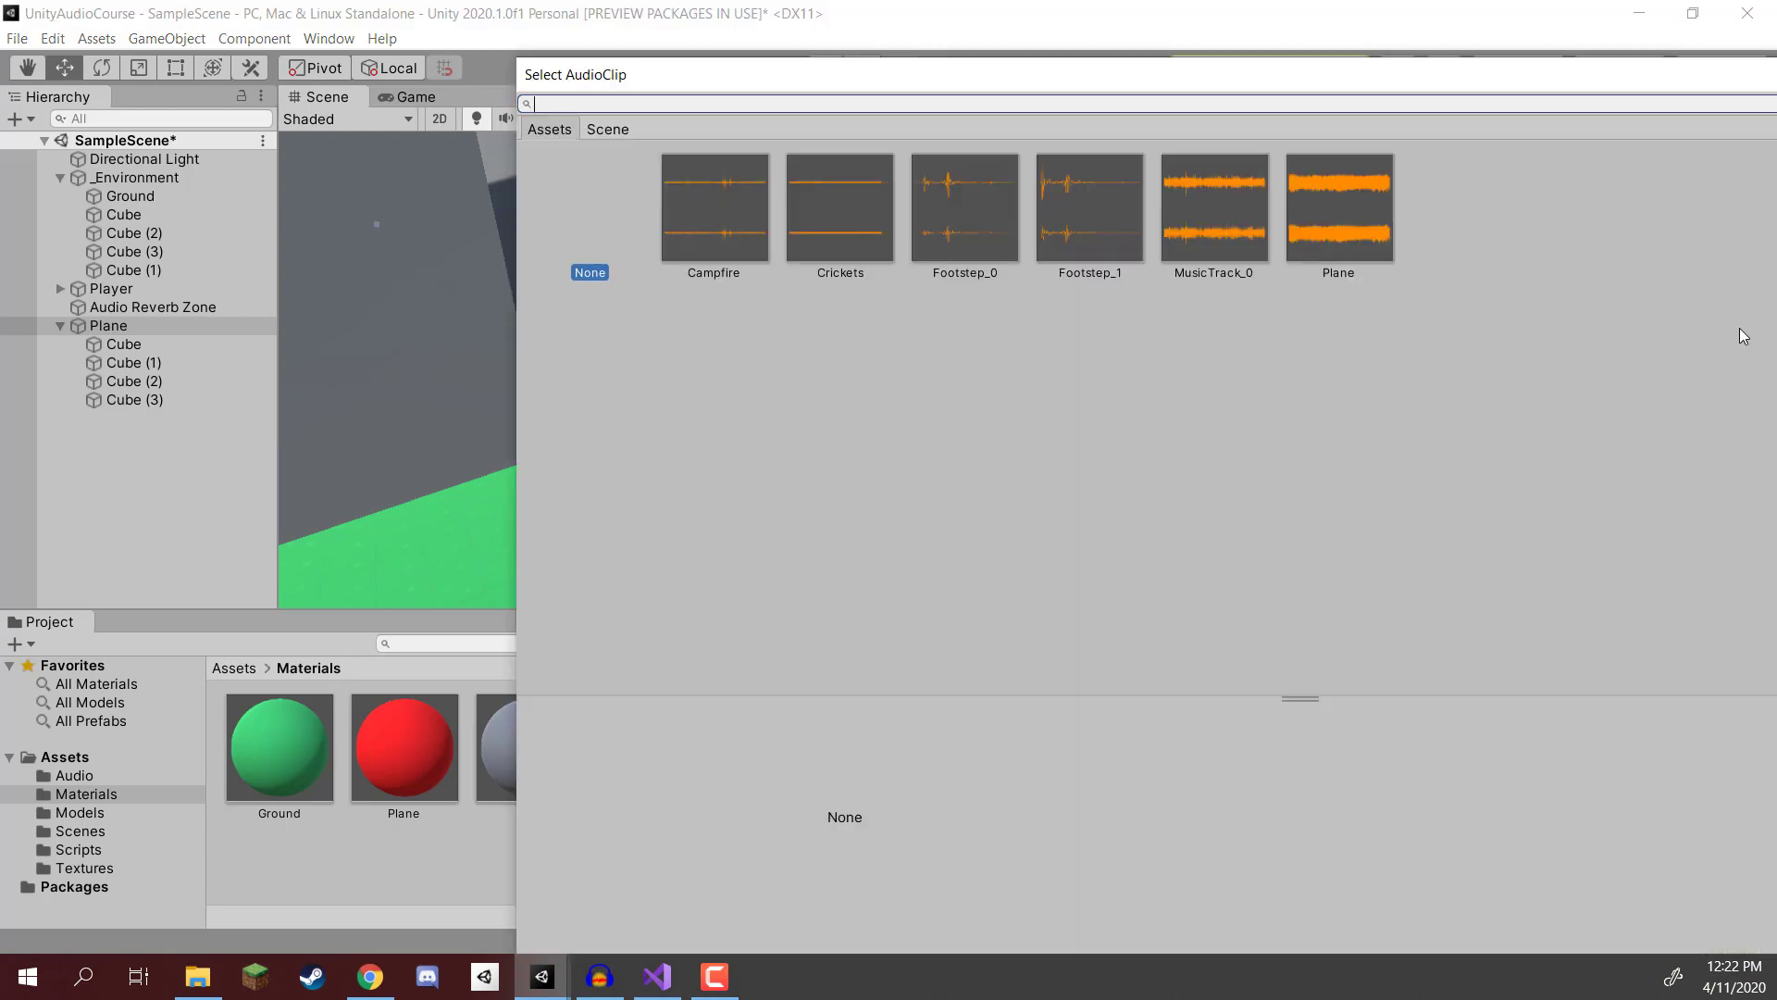
click(1327, 220)
double_click(1329, 208)
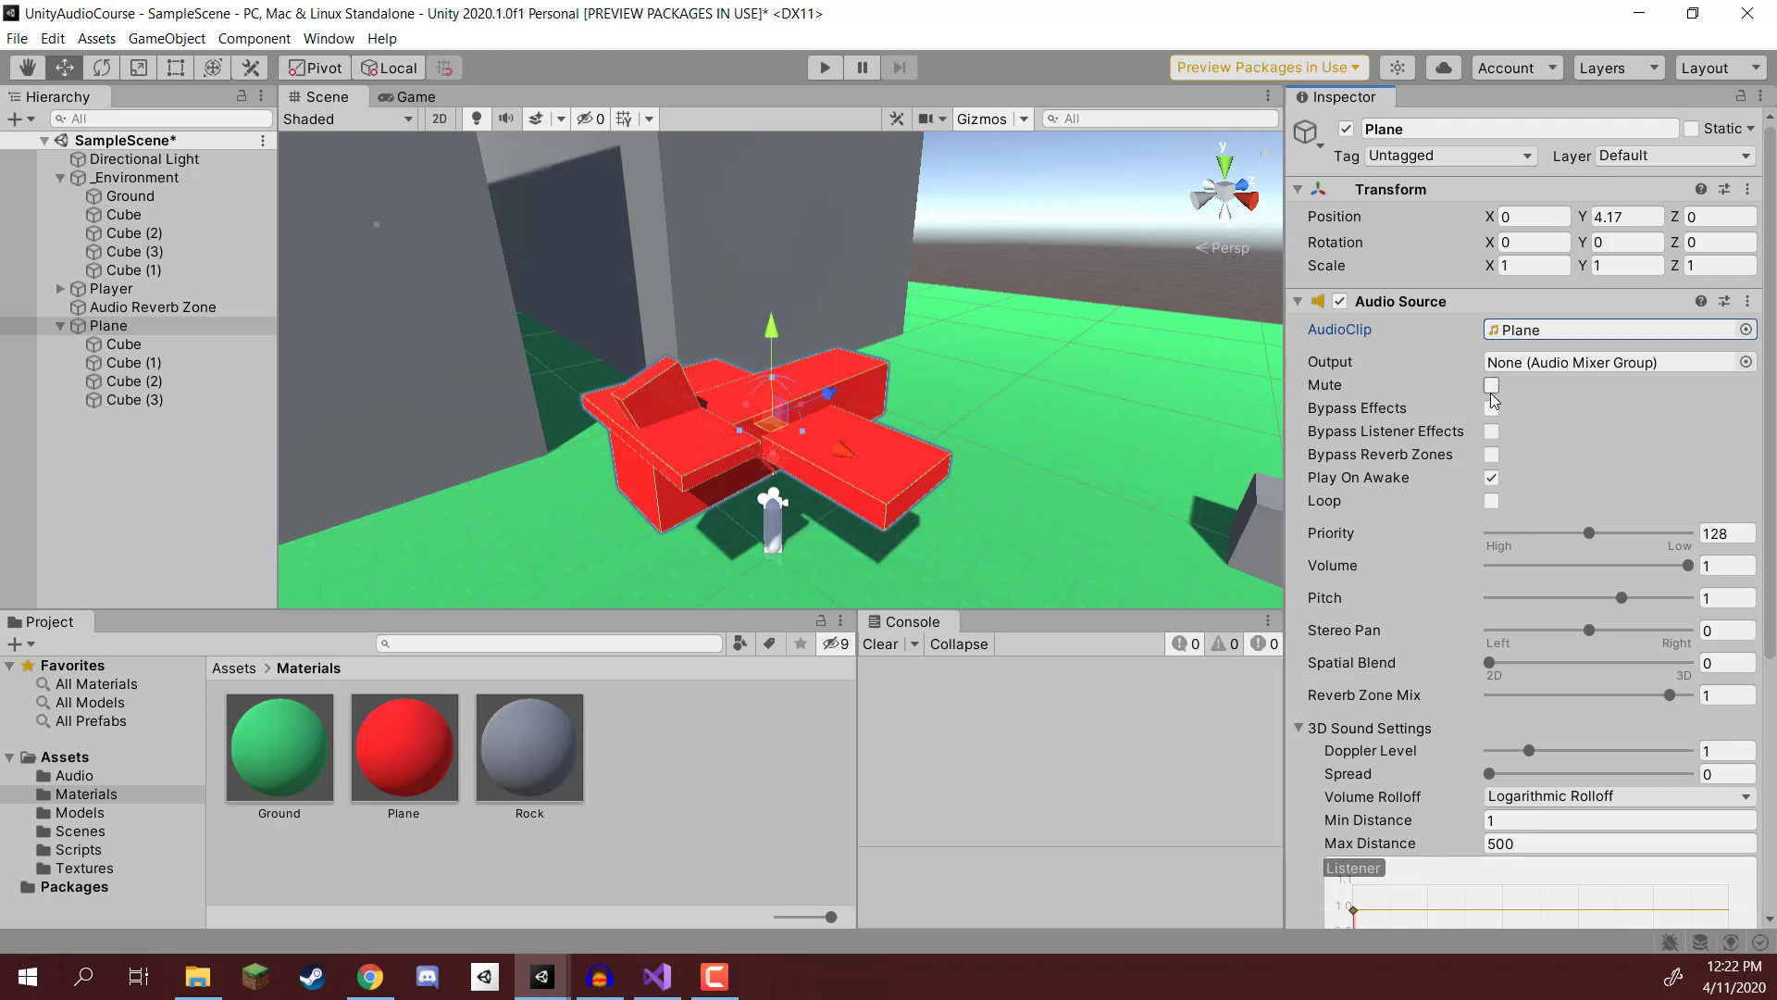
click(1490, 502)
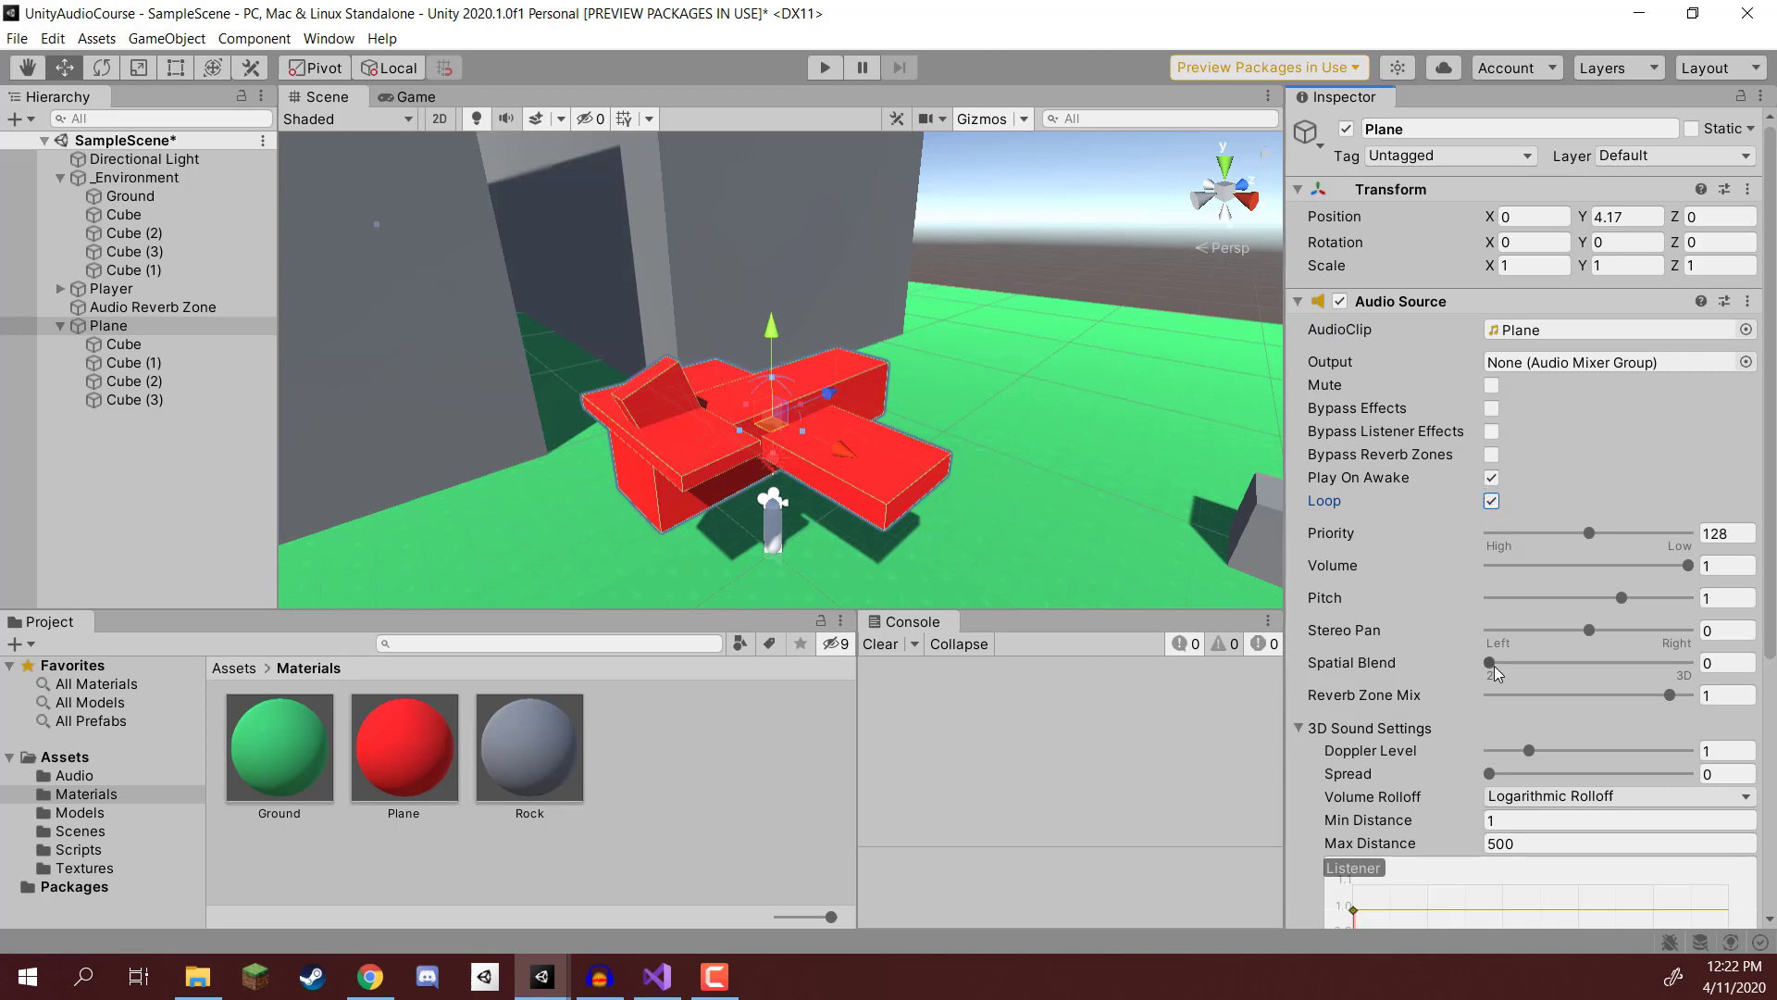
Set Spatial Blend fully 3D, Doppler Level 0.5 and Max Distance 1000
drag(1488, 662, 1690, 663)
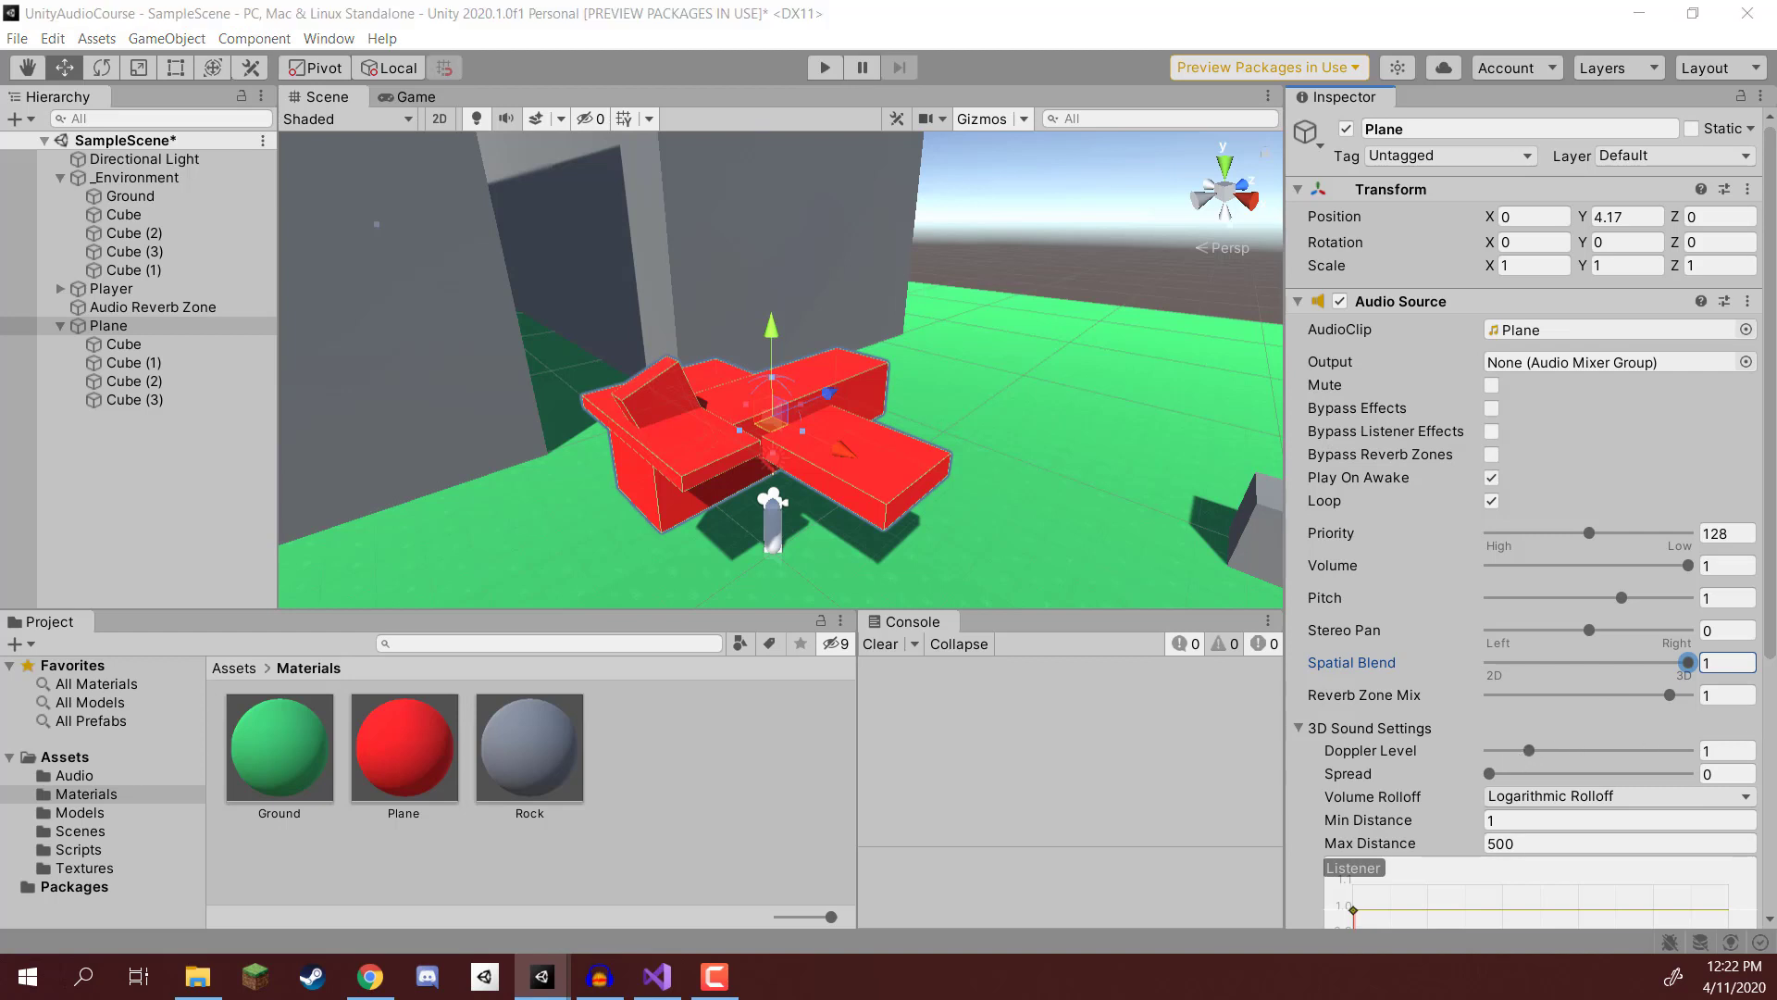
click(1722, 748)
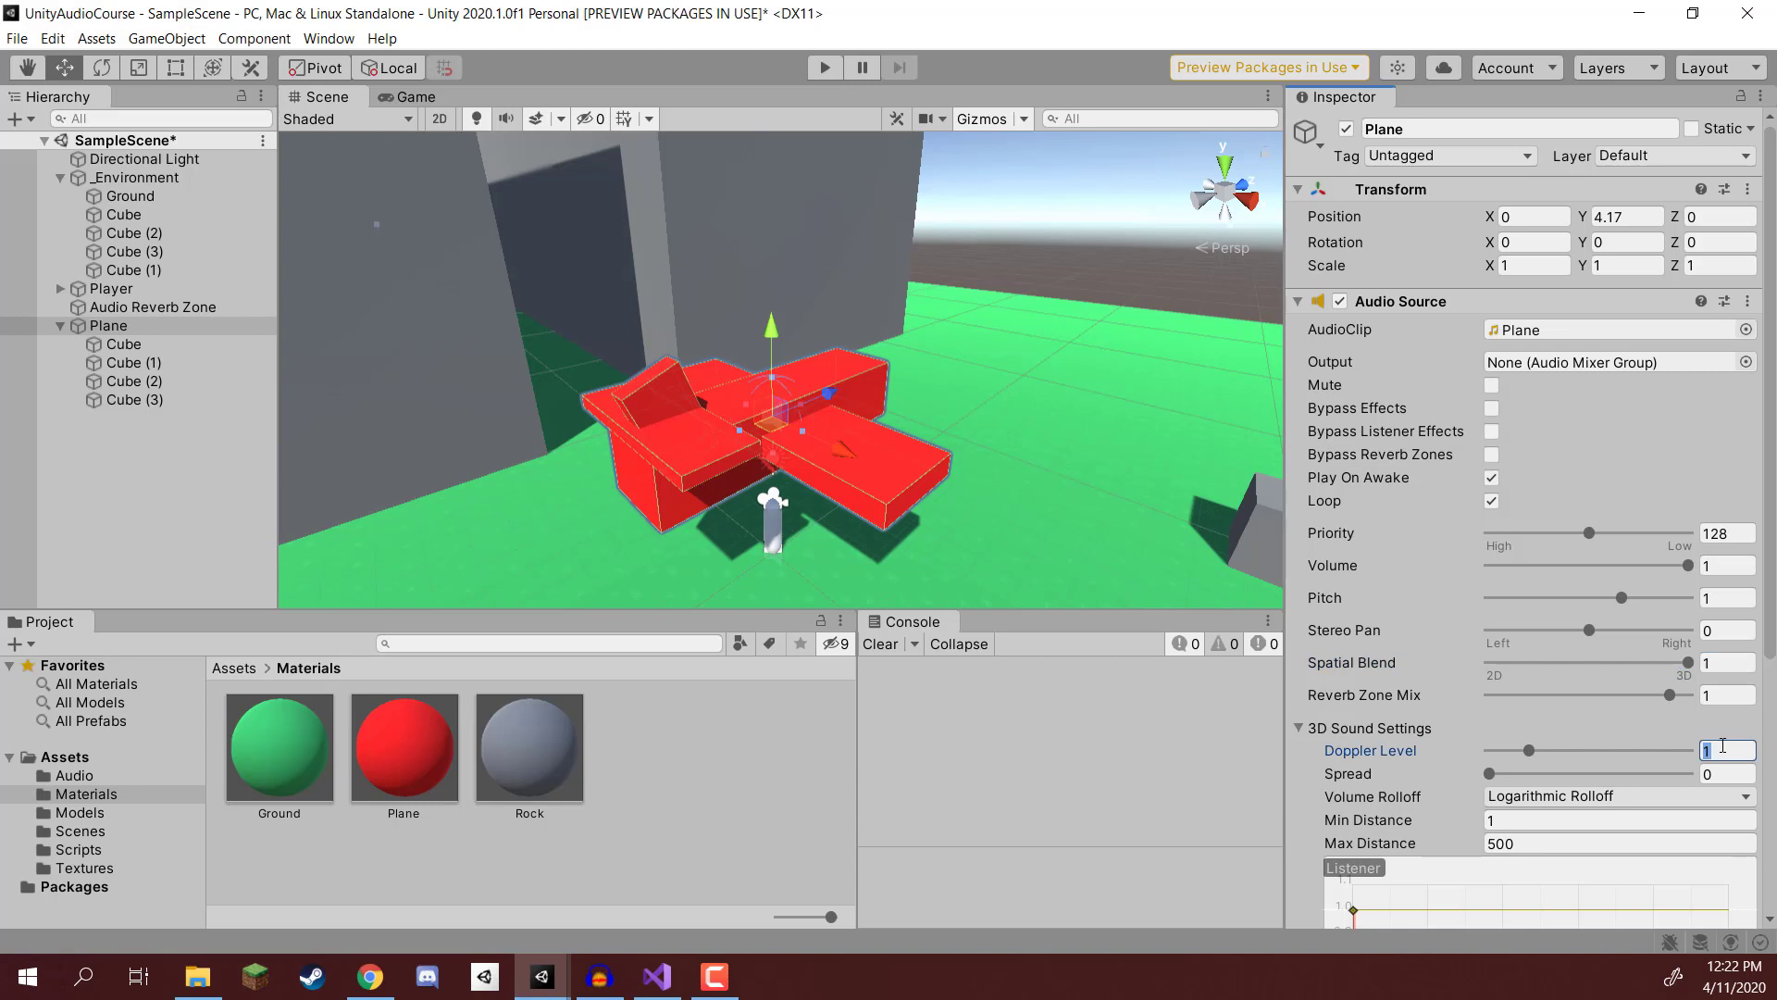
text(0.5)
scroll(1574, 648, down, 5)
click(1541, 458)
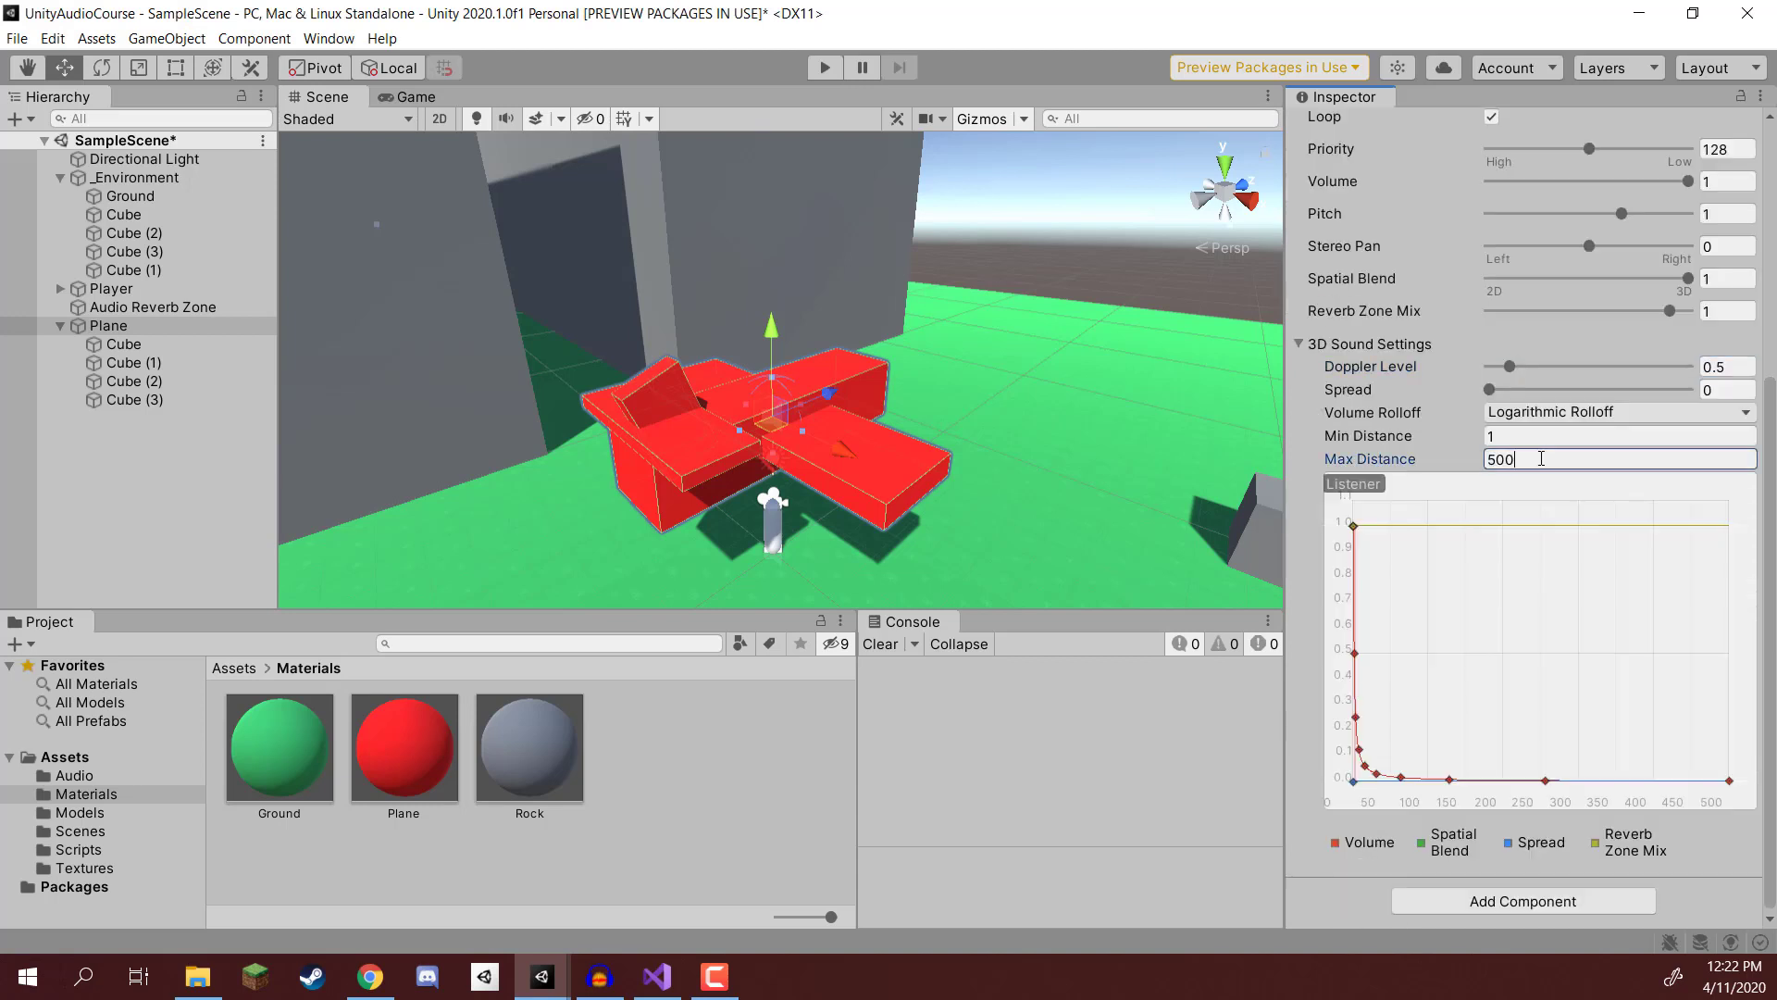
double_click(1541, 458)
text(1000)
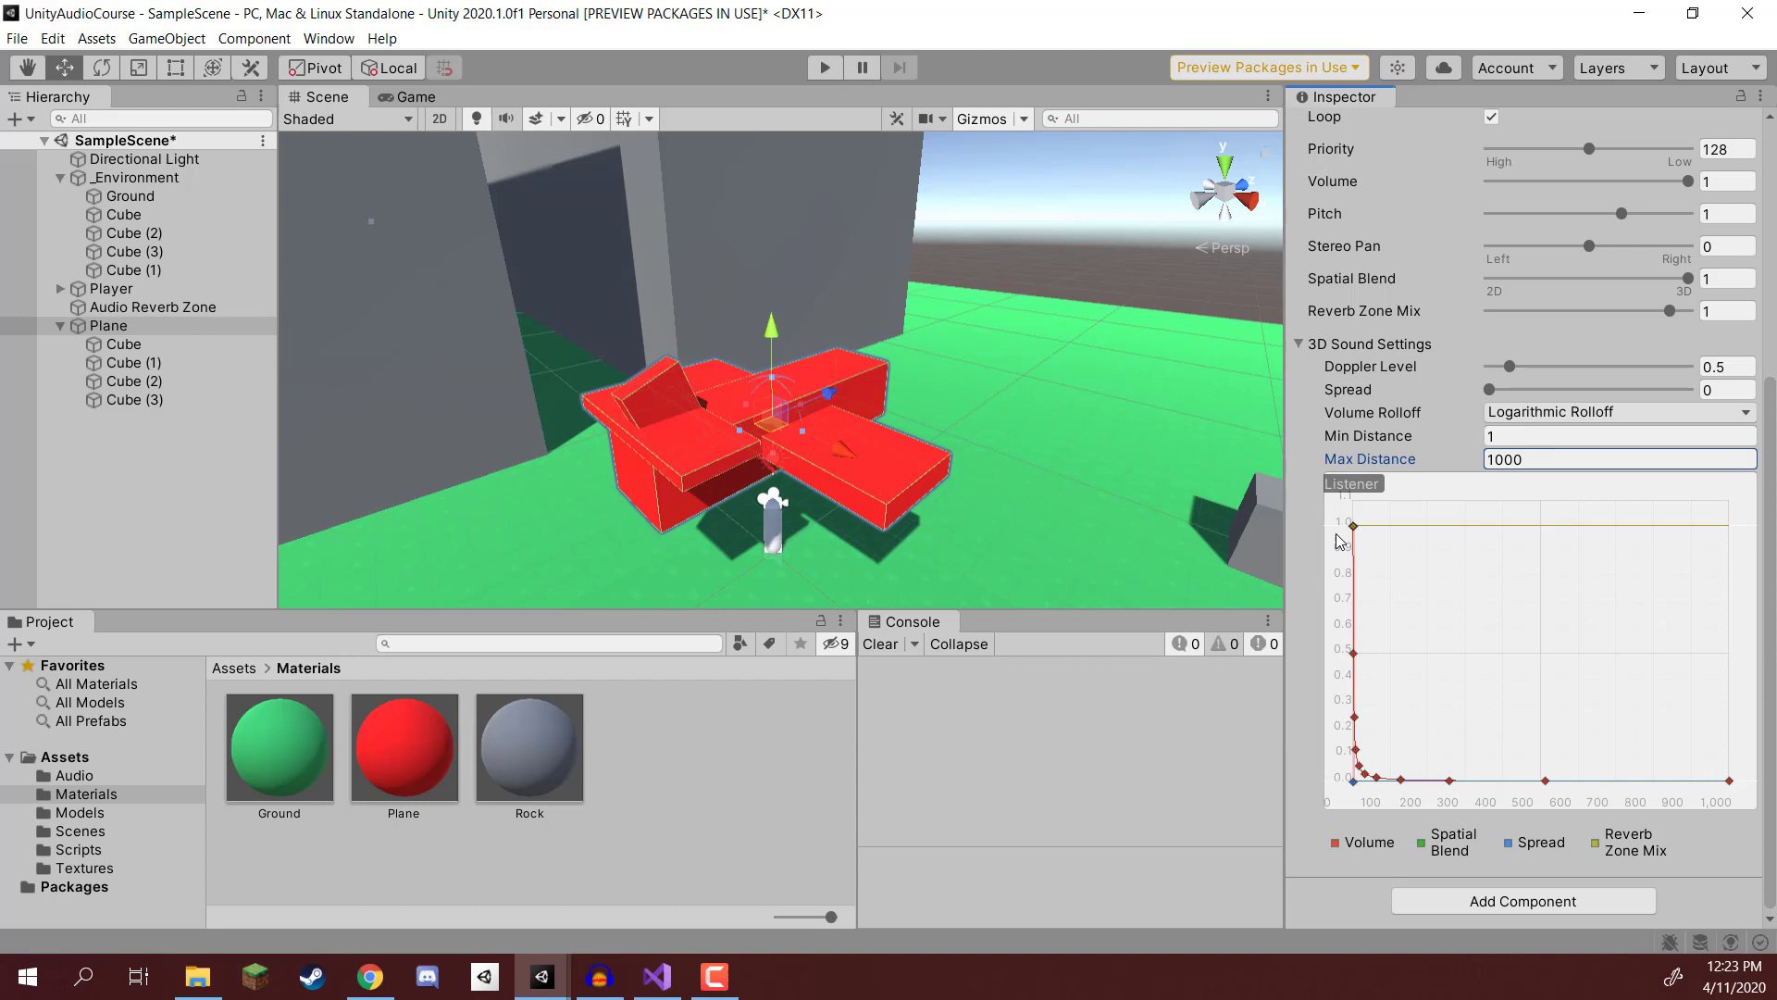
Switch Volume Rolloff to Custom Rolloff and bend the curve so volume drops sooner
click(1557, 412)
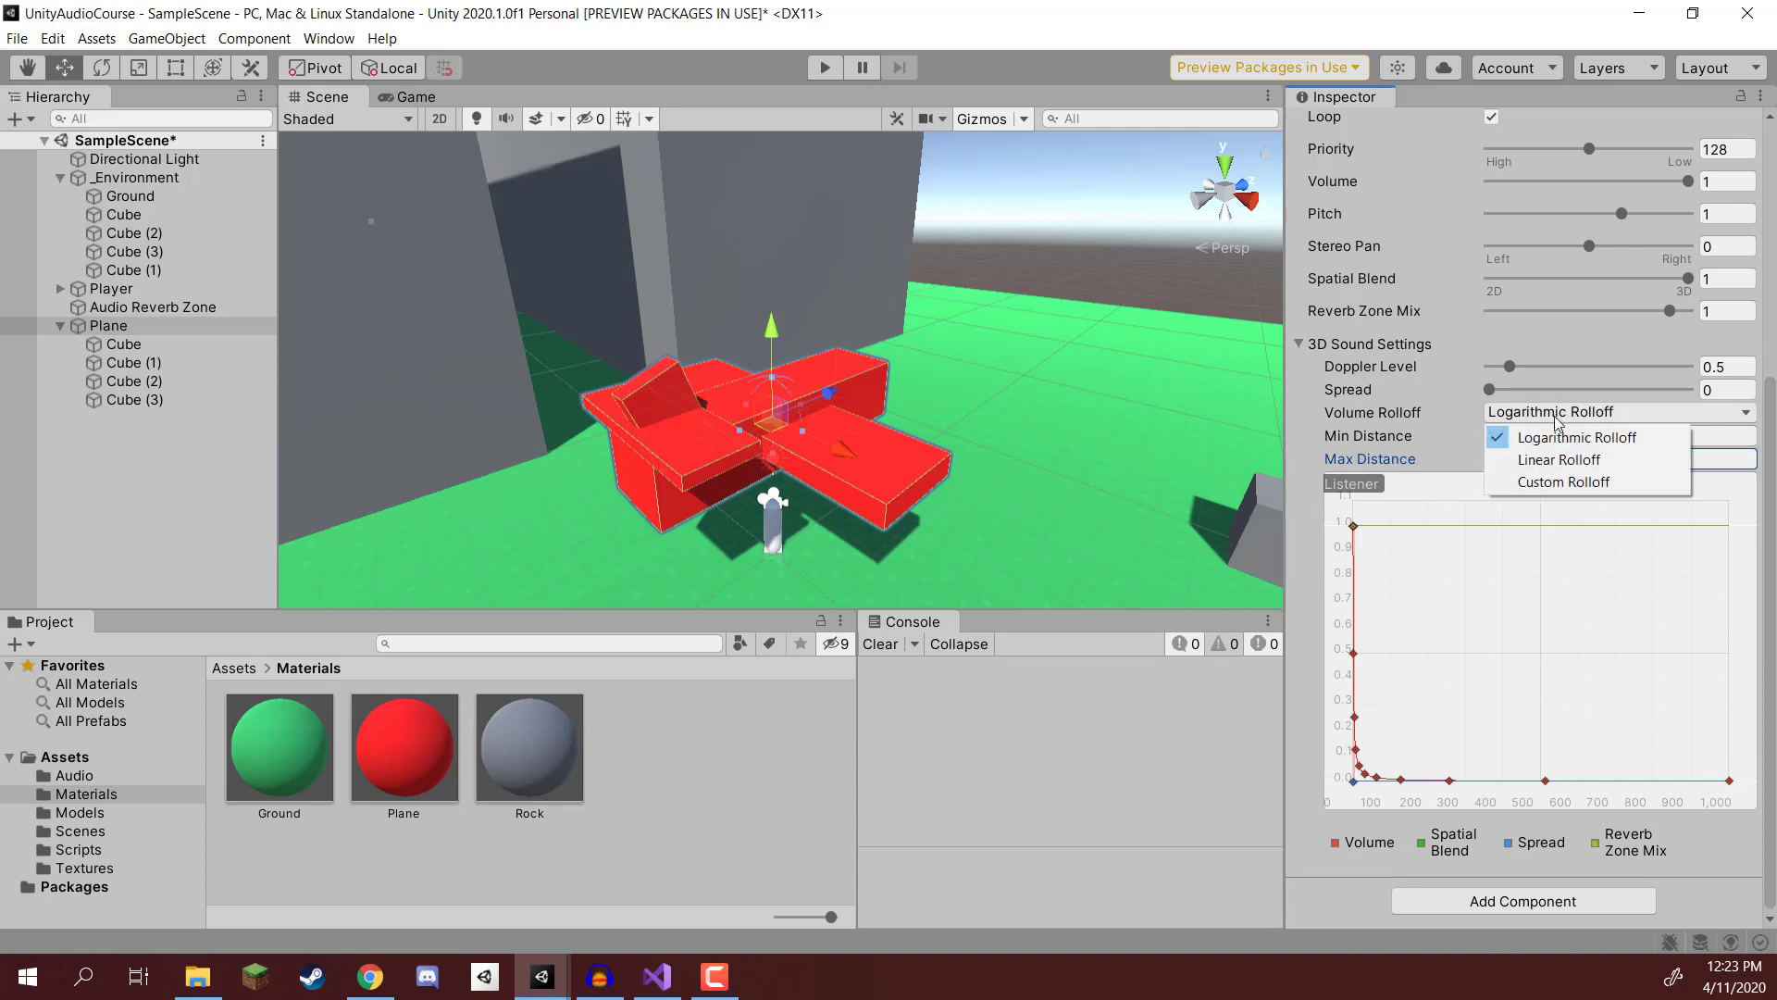
click(1560, 482)
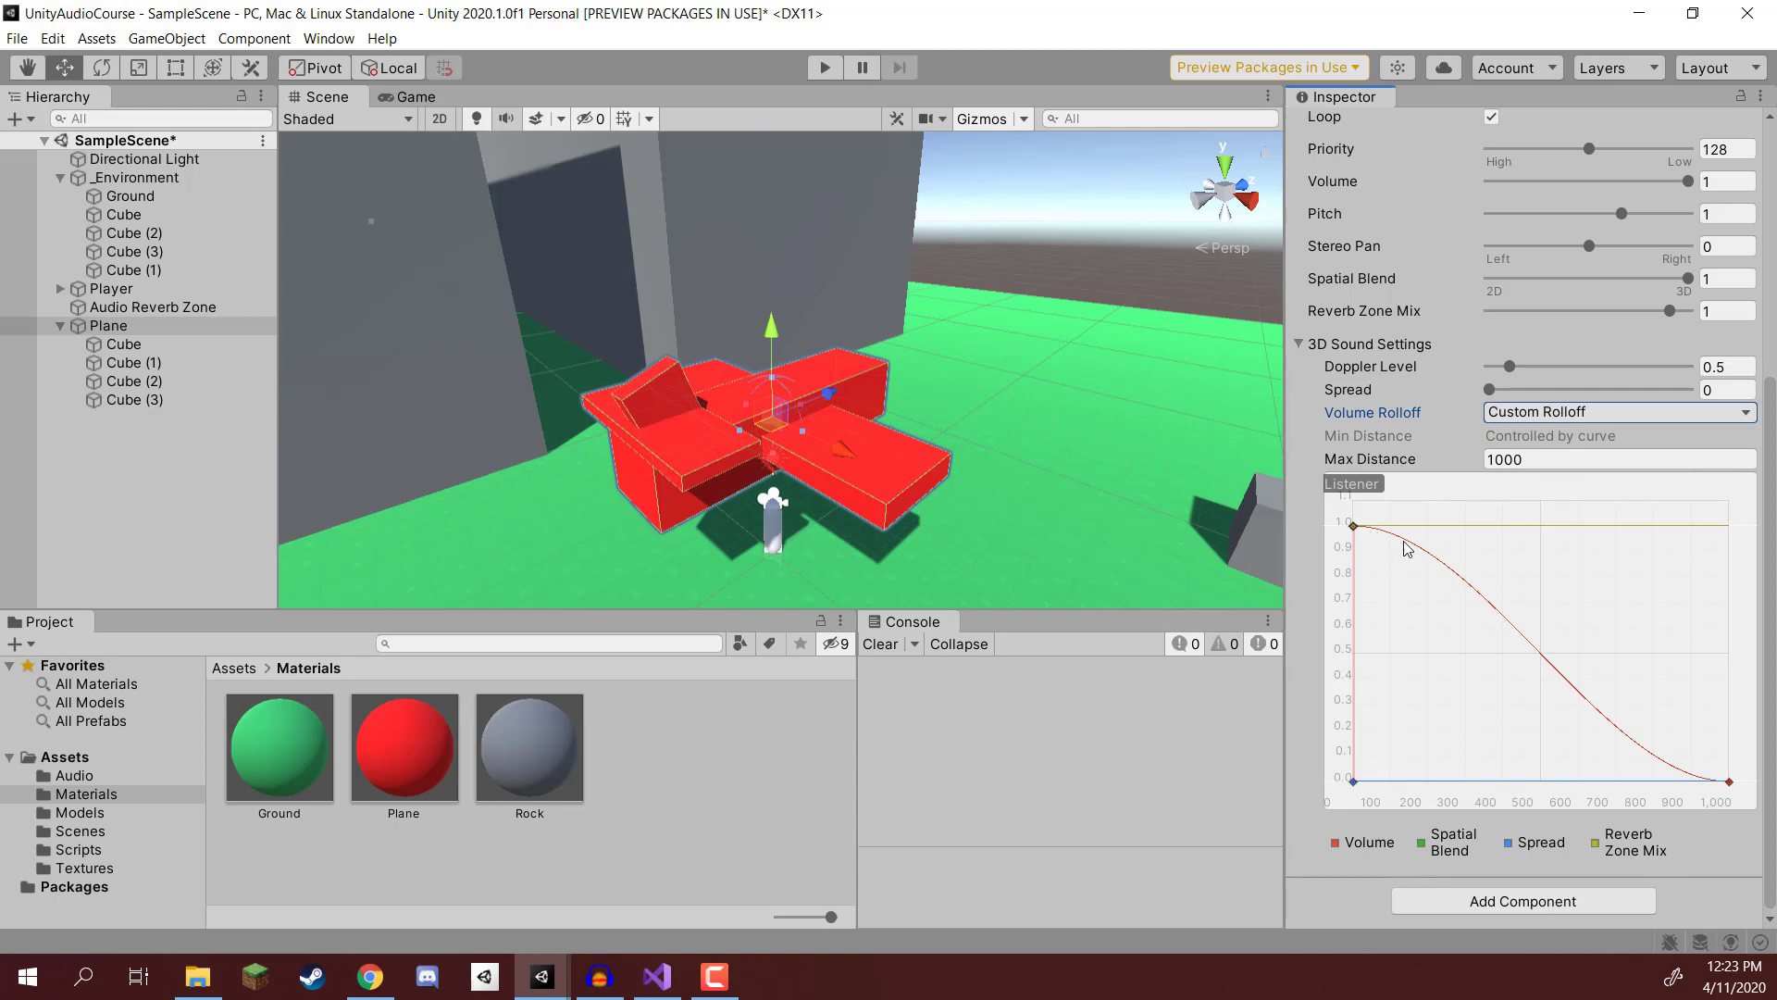
click(1354, 526)
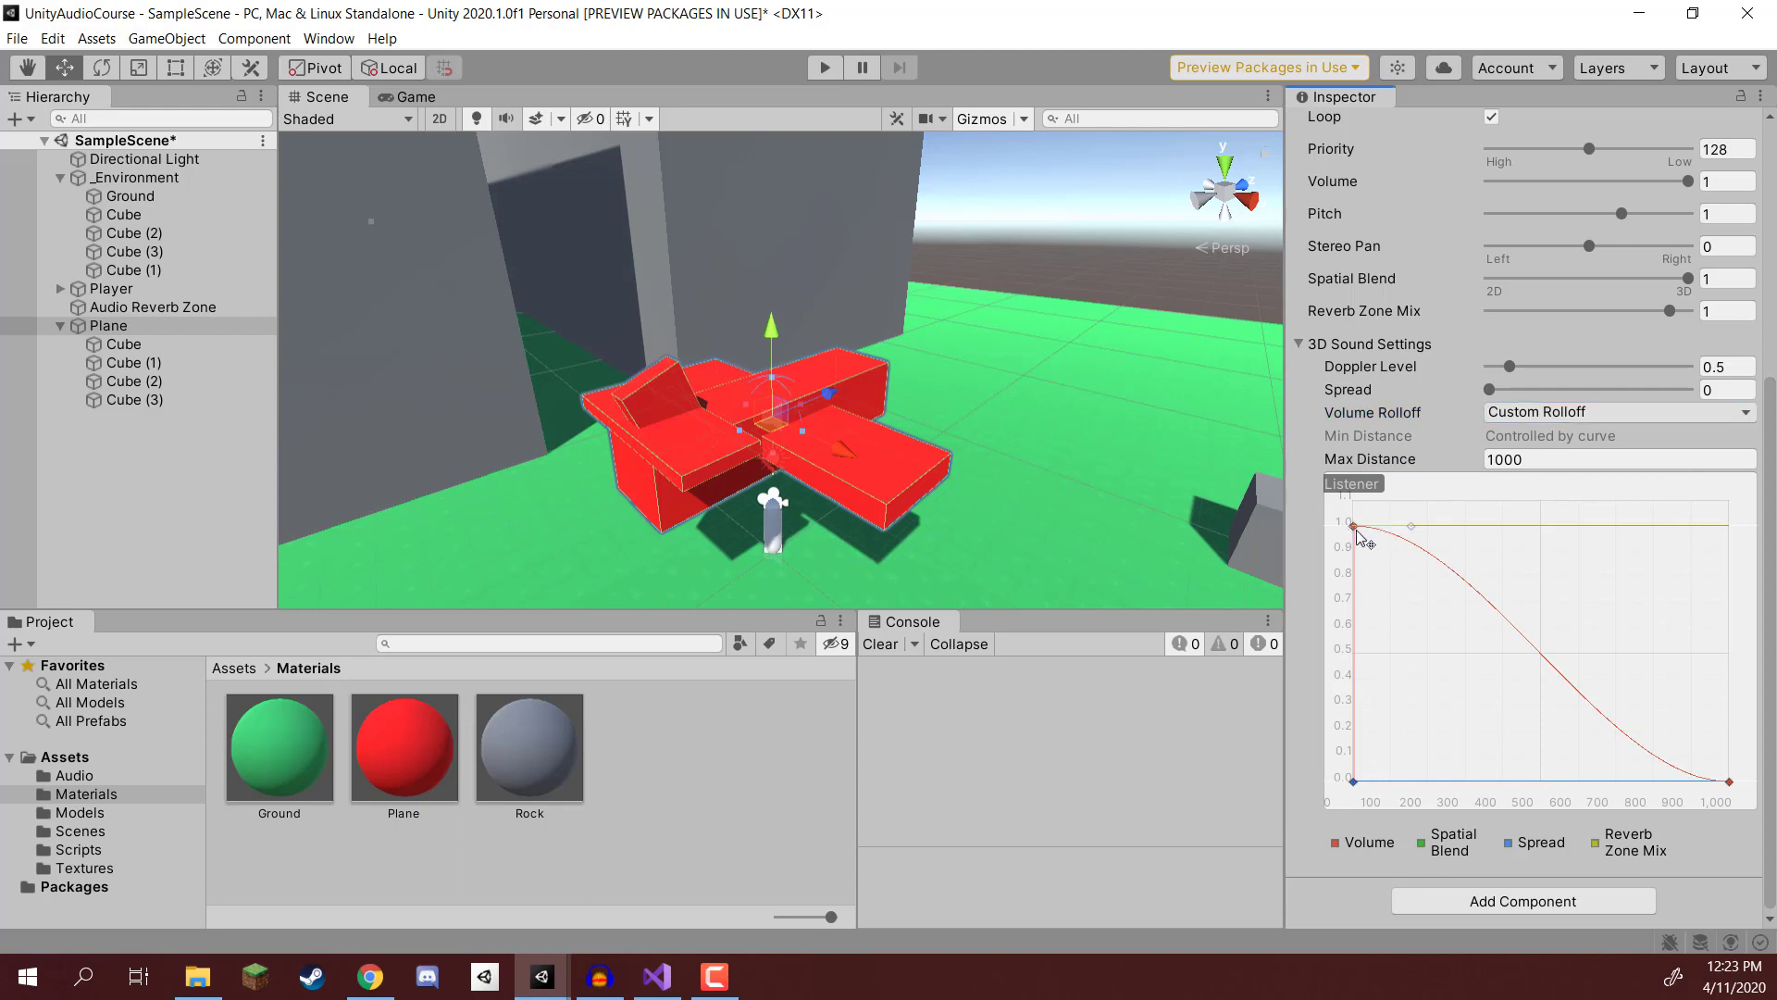
drag(1410, 526, 1384, 578)
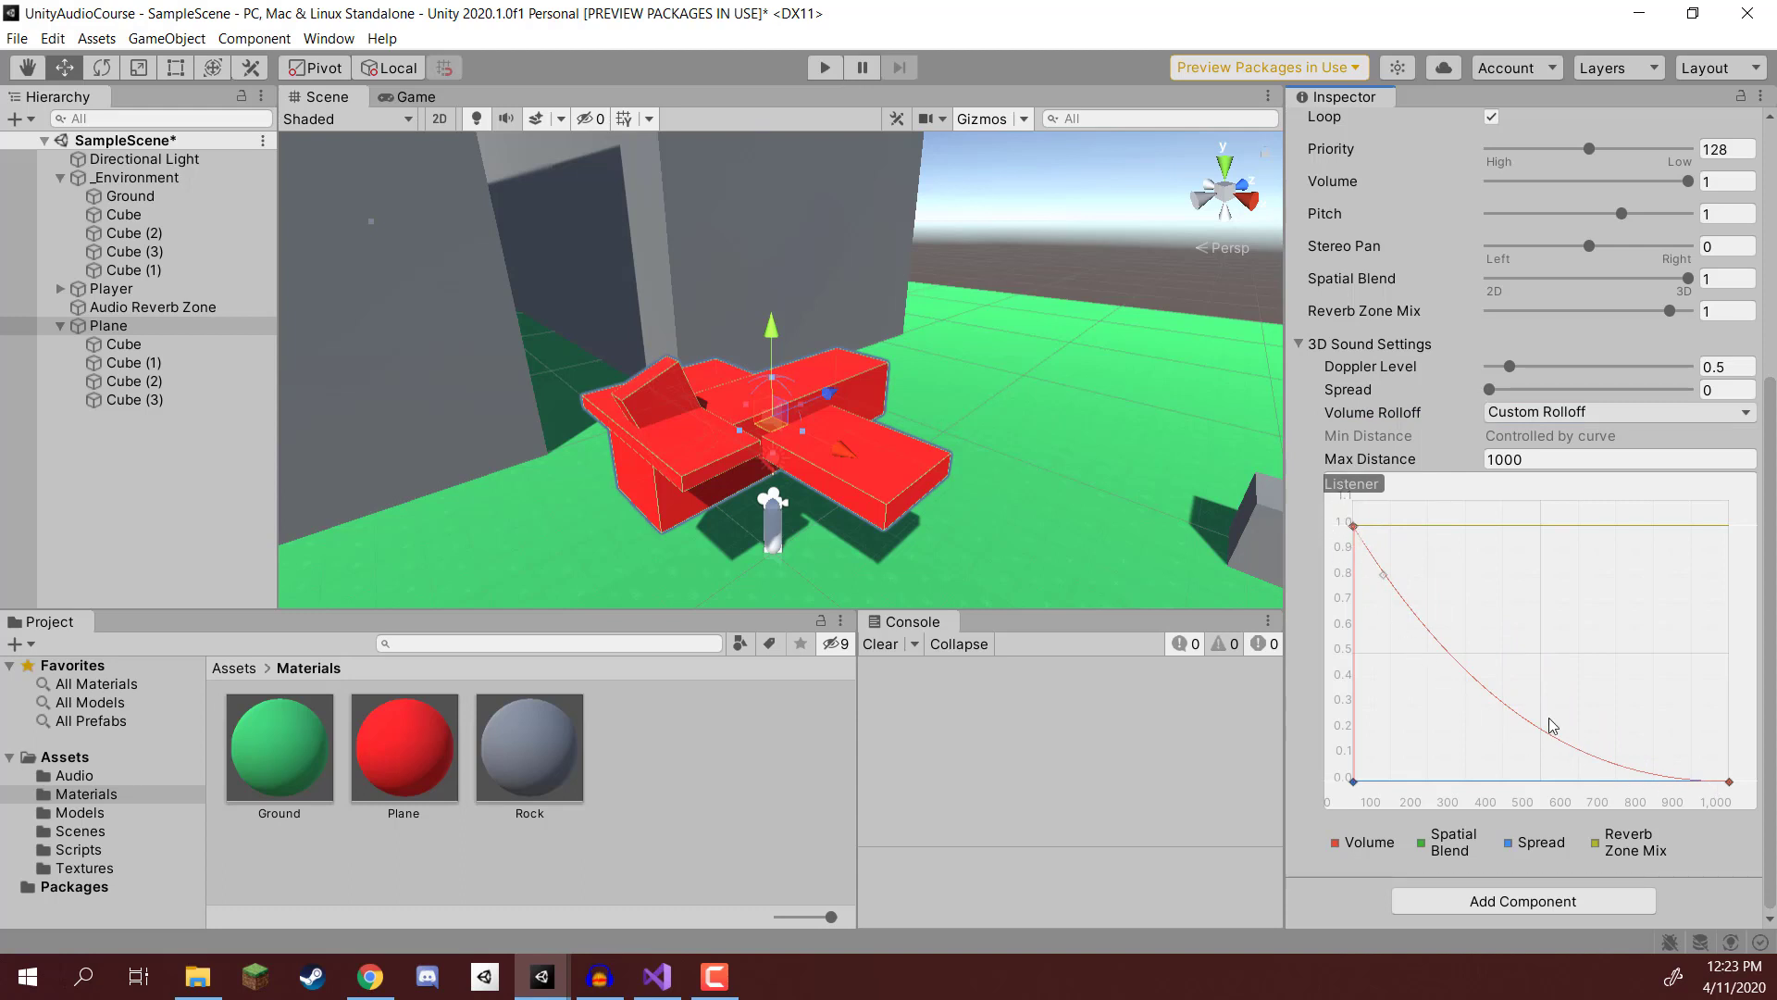
Save the scene and pull the view back to see more of the level
key(ctrl+s)
click(125, 477)
right_drag(990, 437, 1192, 439)
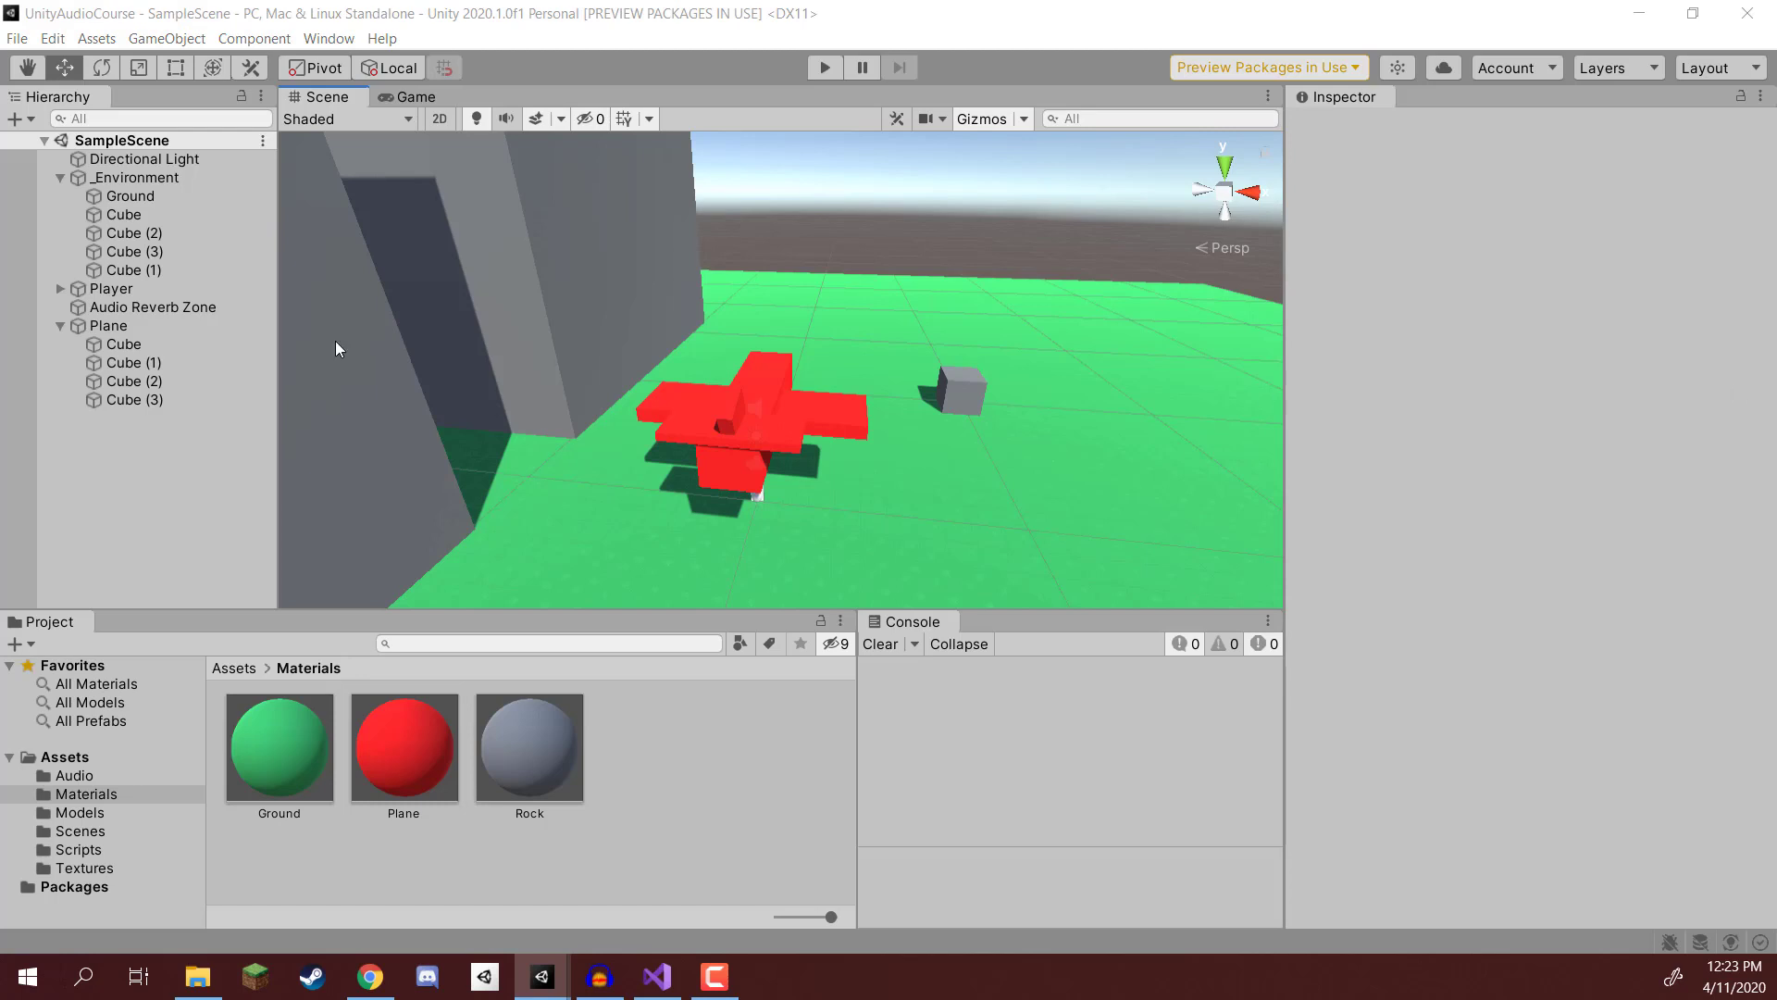
Create an empty object named PlaneRotator and set its position to X 500, Y 25
right_drag(335, 348, 629, 426)
right_click(134, 466)
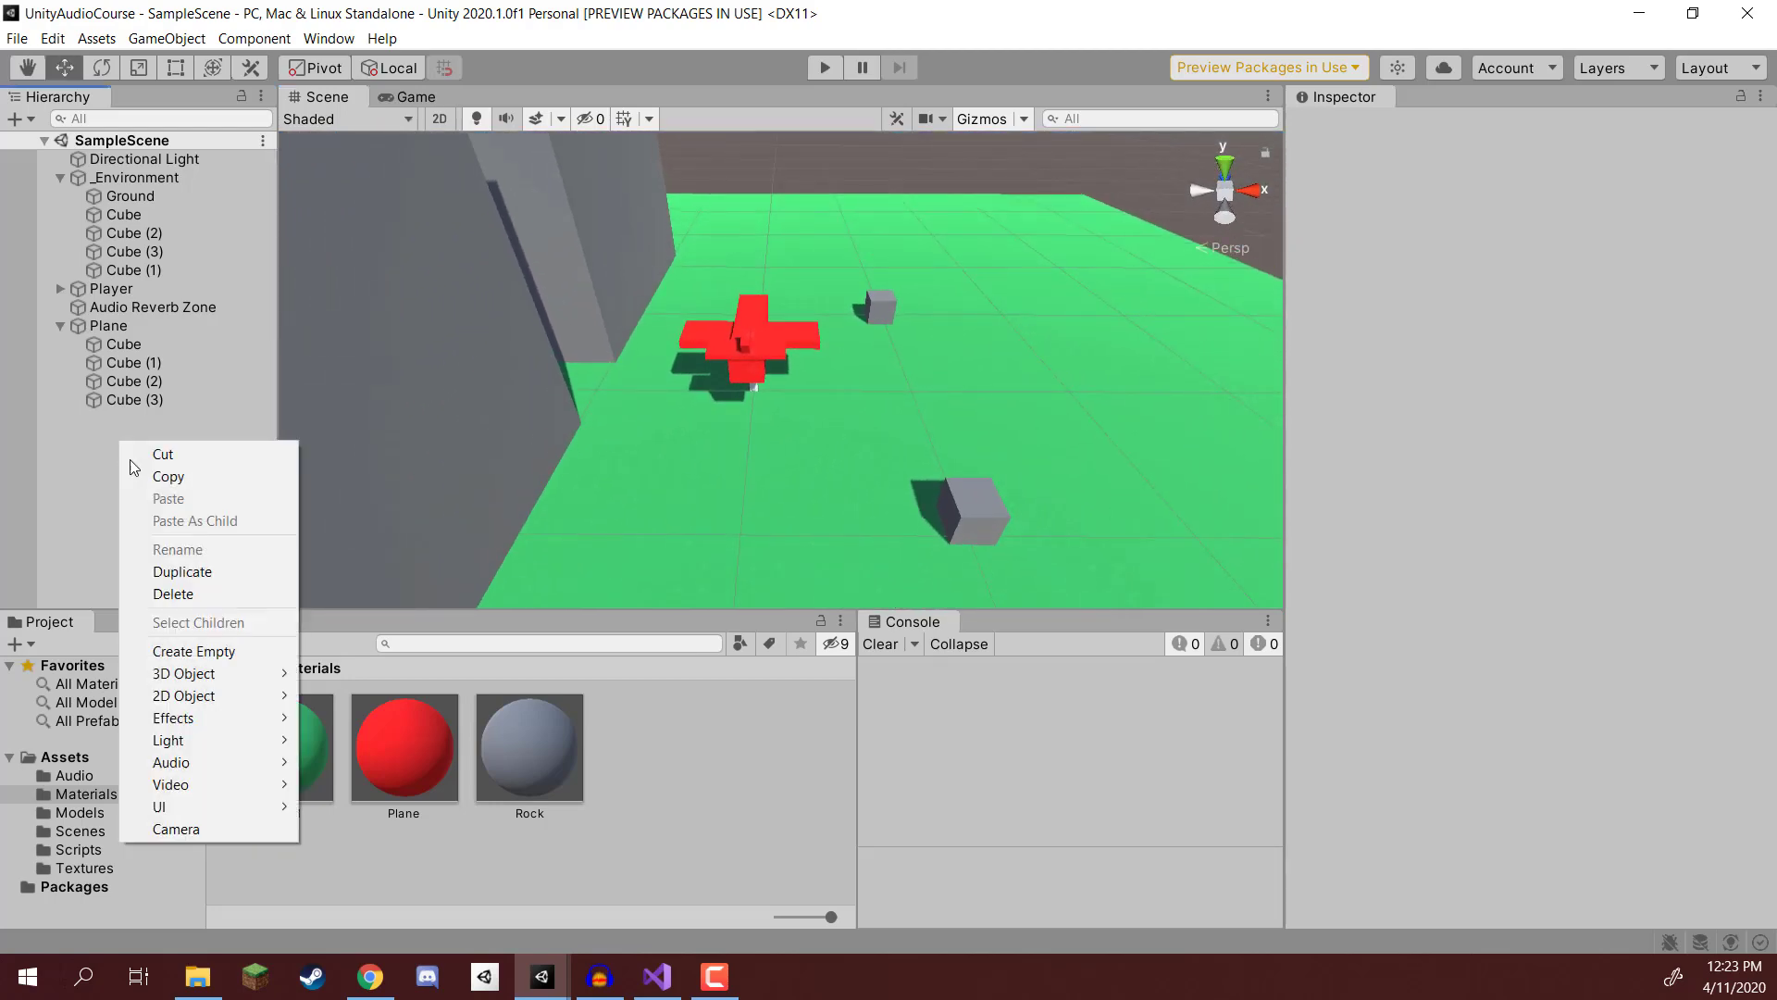
click(219, 651)
click(1515, 129)
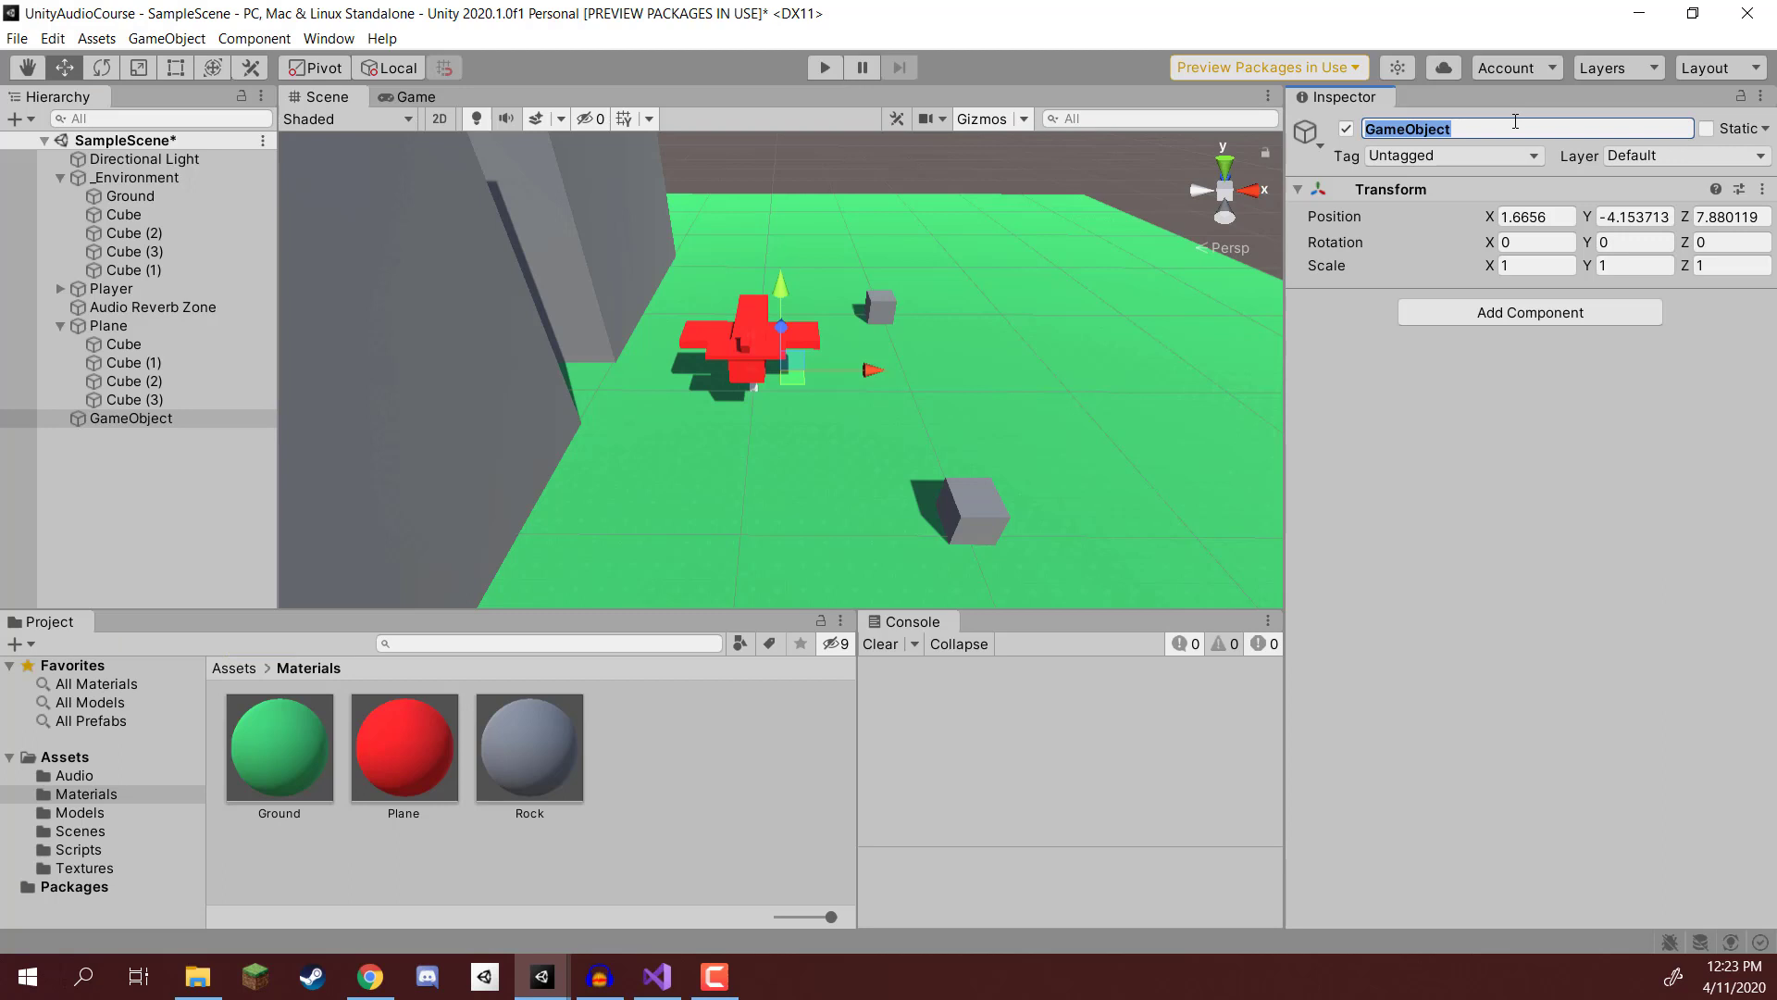
text(PlaneRotator)
key(Return)
click(1553, 219)
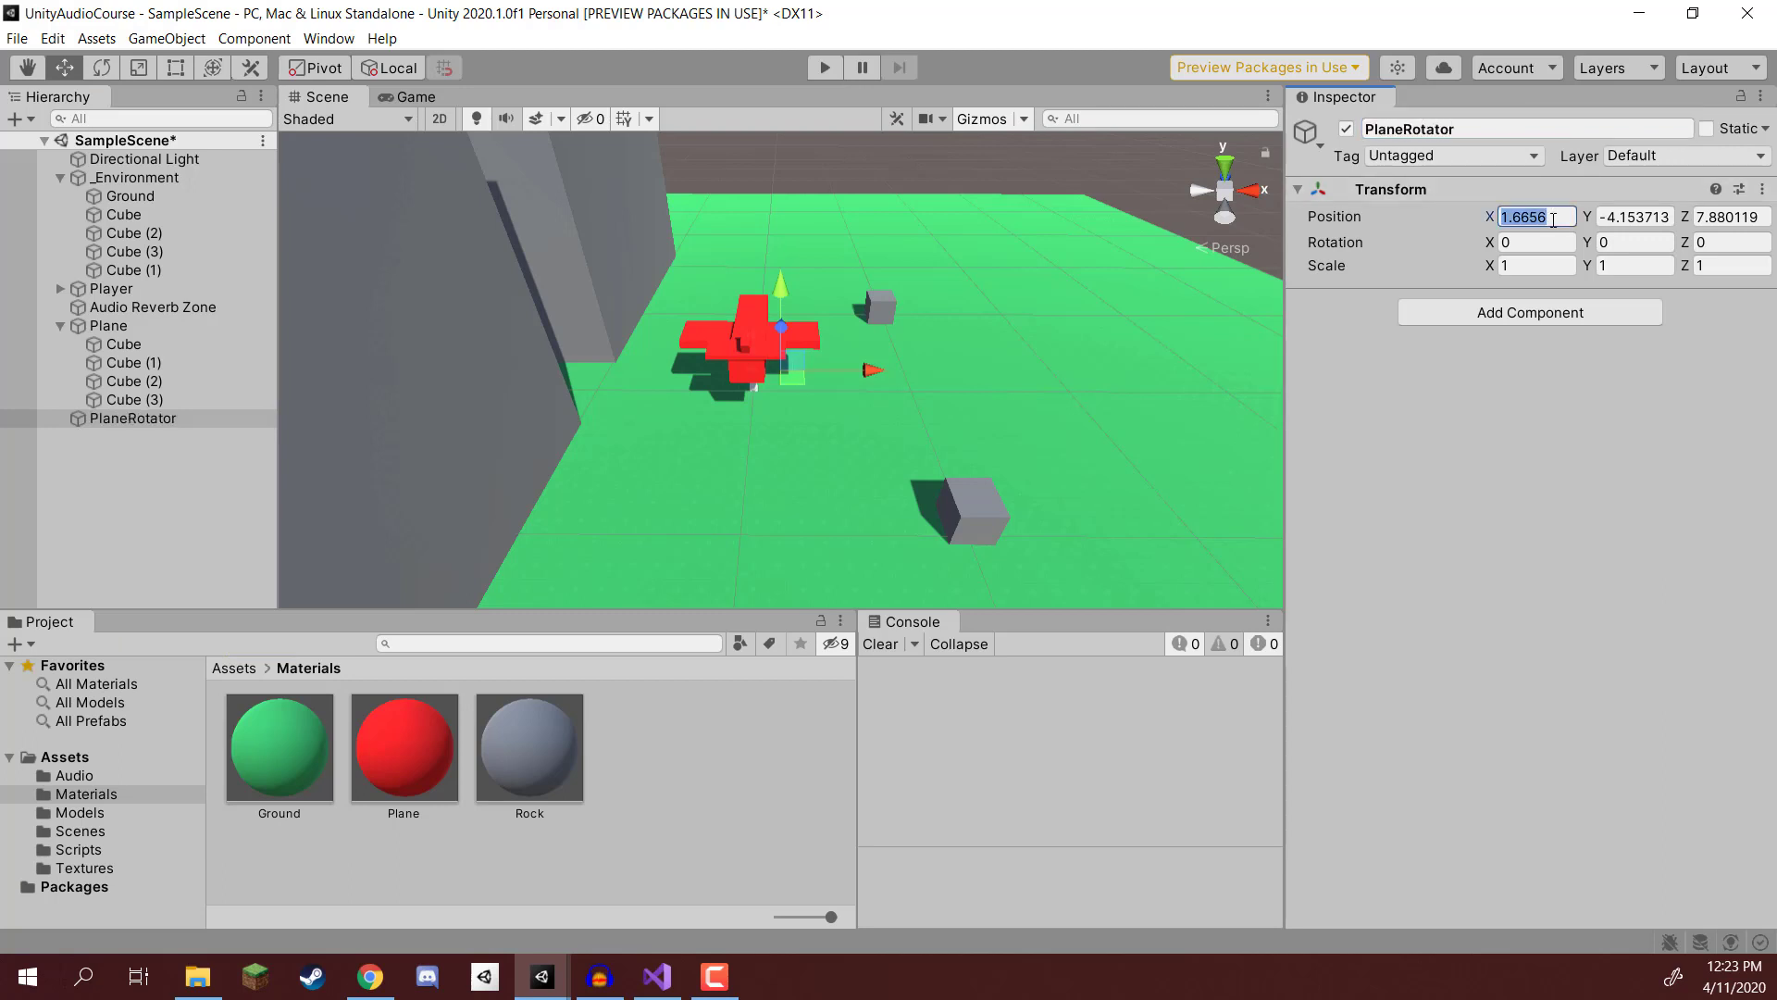
text(500)
key(Tab)
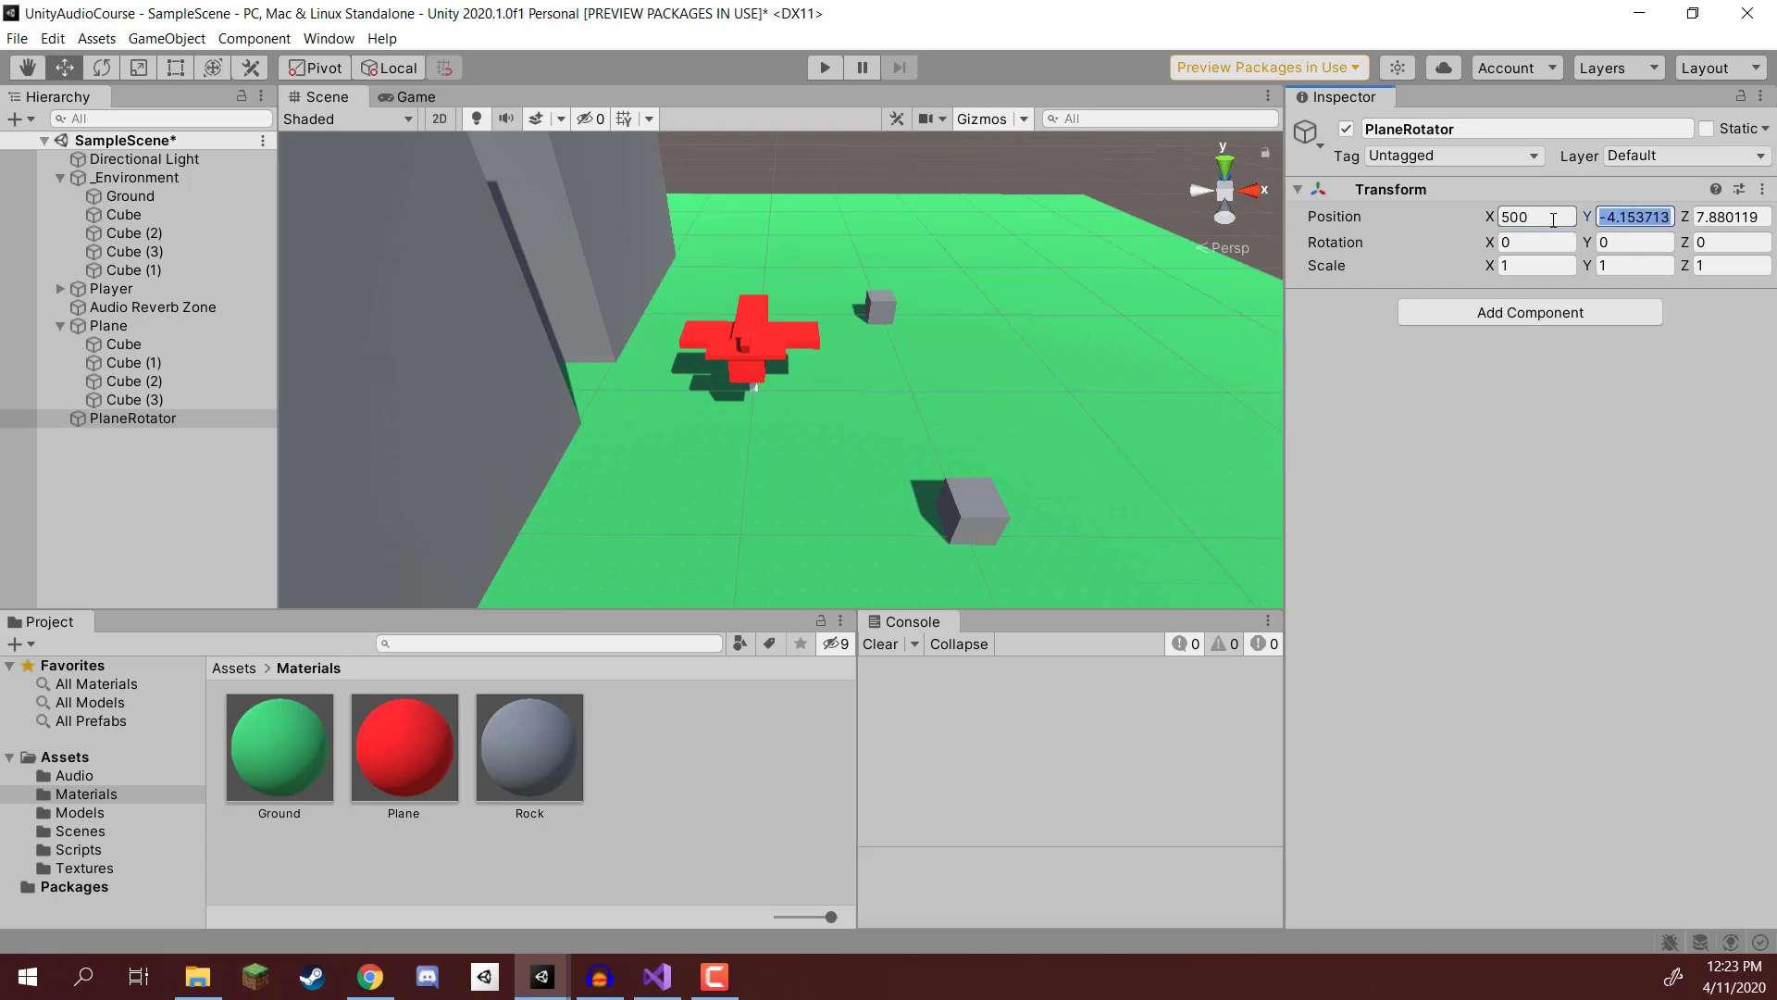
text(25)
key(Tab)
Set PlaneRotator's Z to 0, parent Plane under it, and set Plane's Y position to 0
text(0)
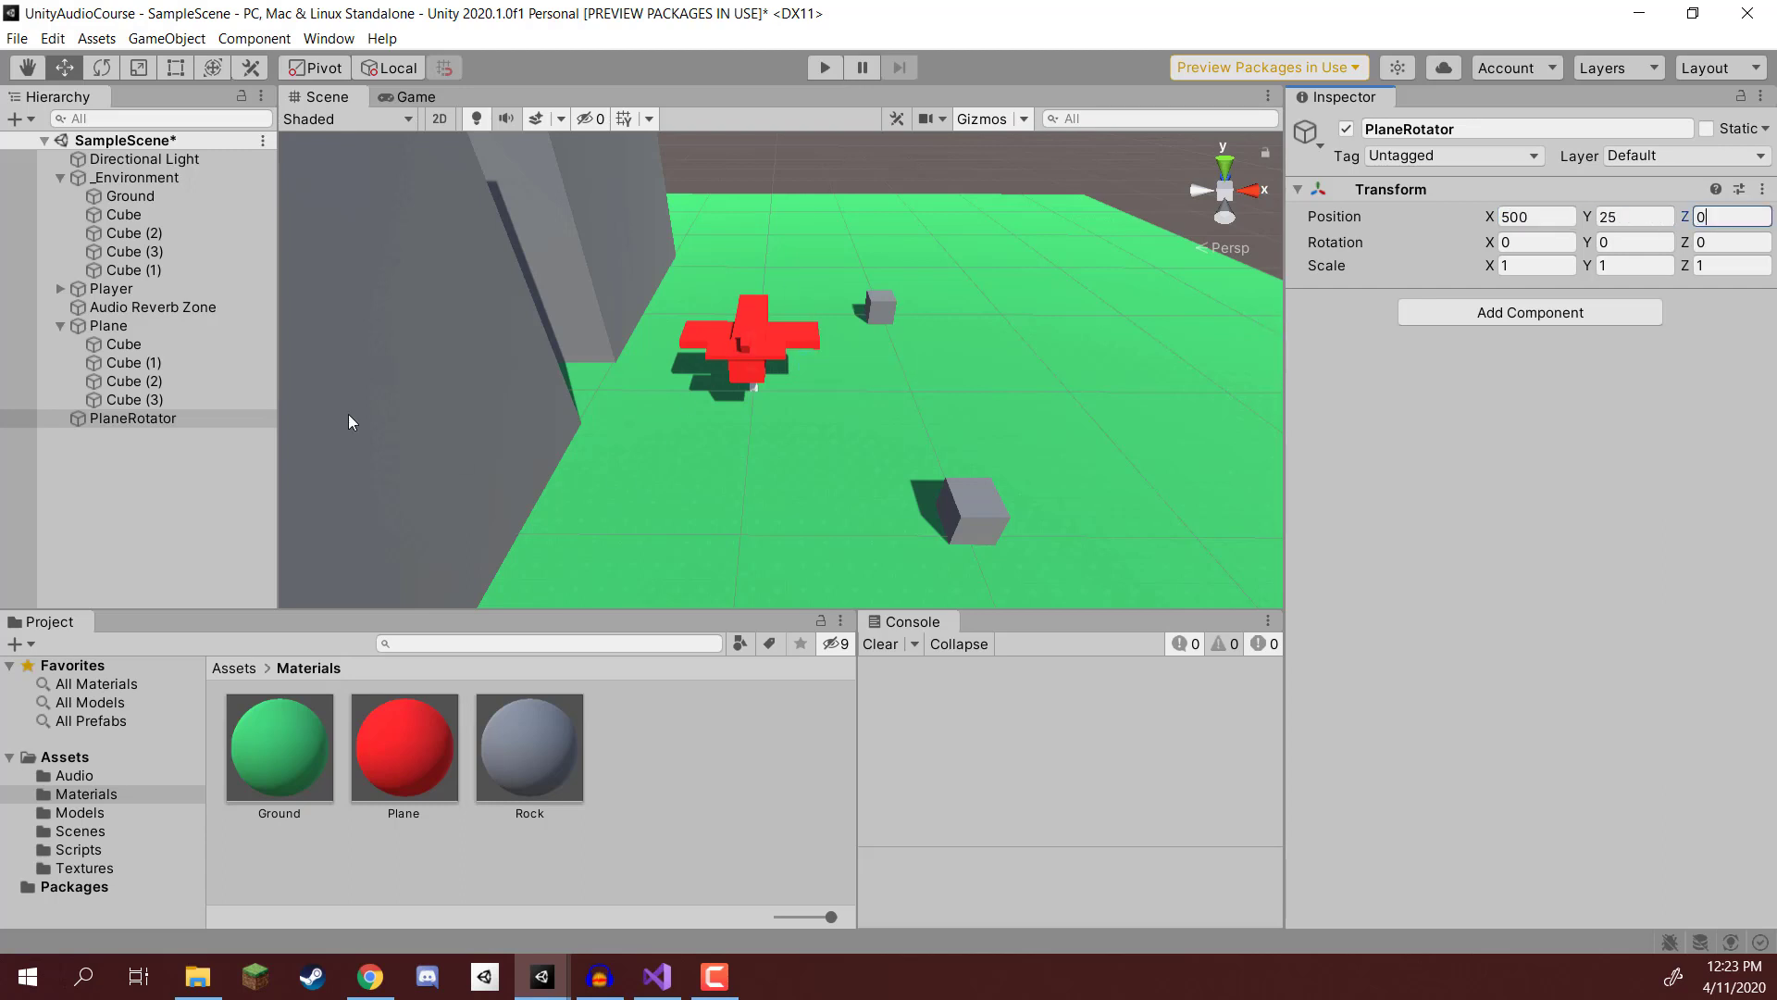
drag(109, 325, 133, 419)
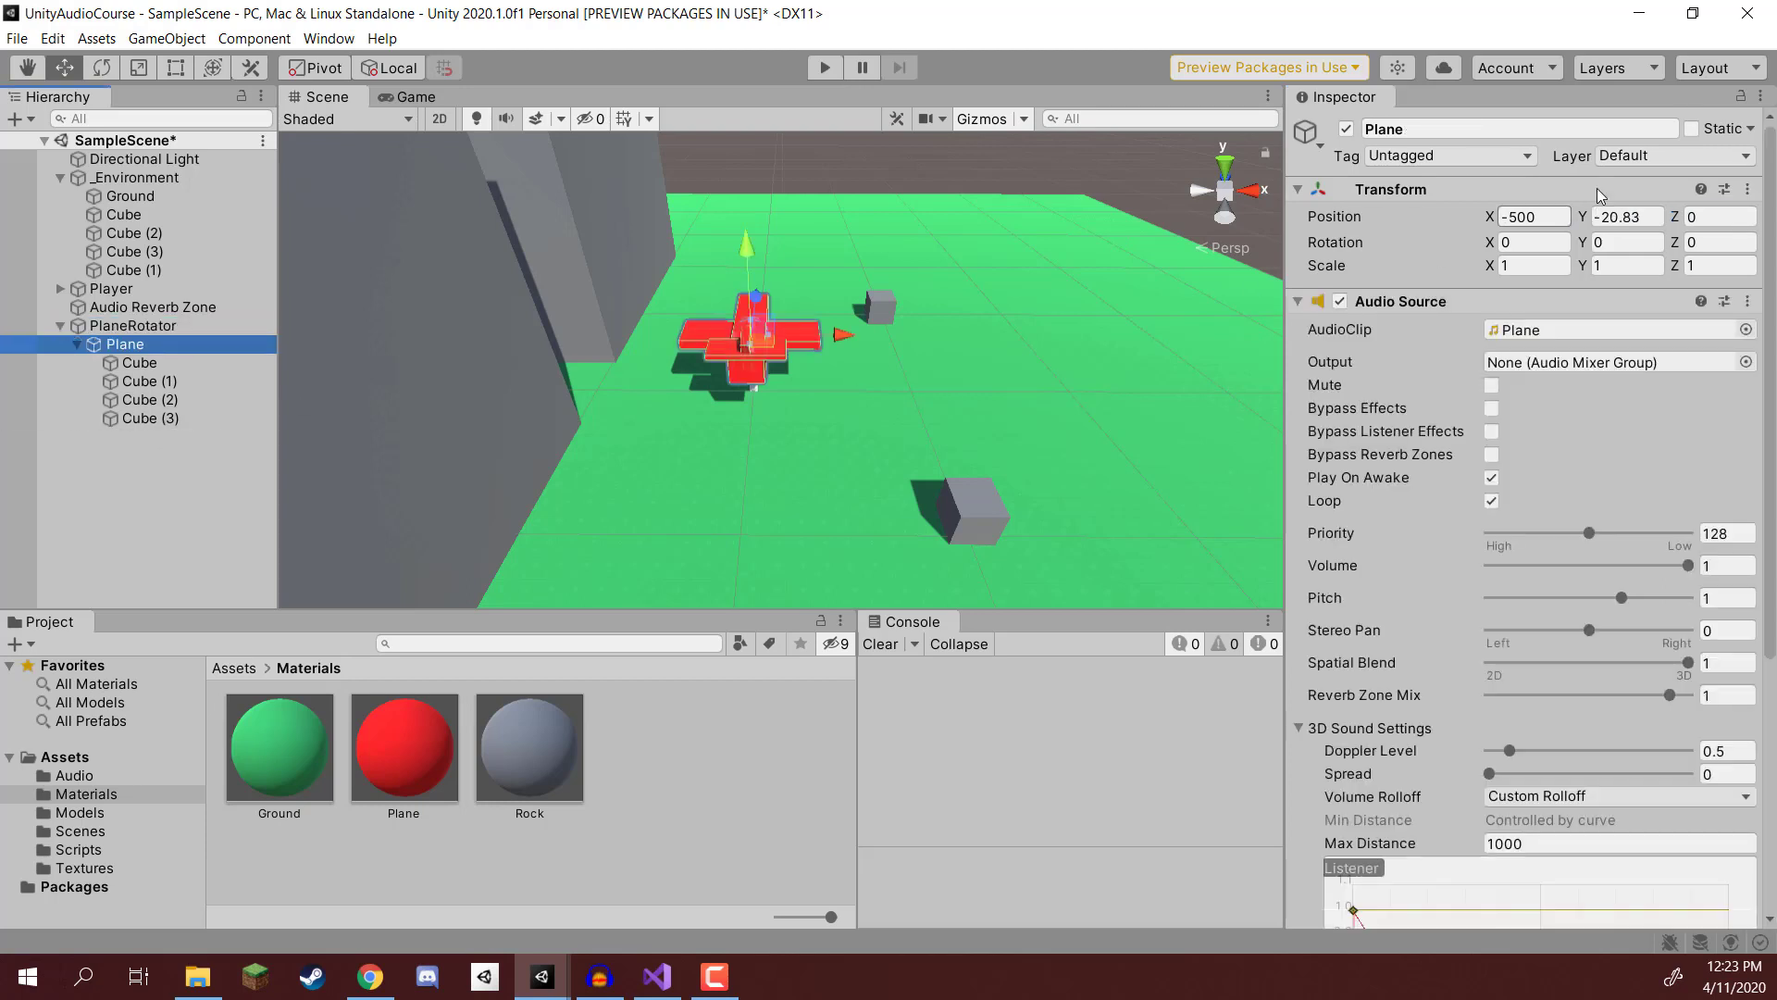
click(1560, 217)
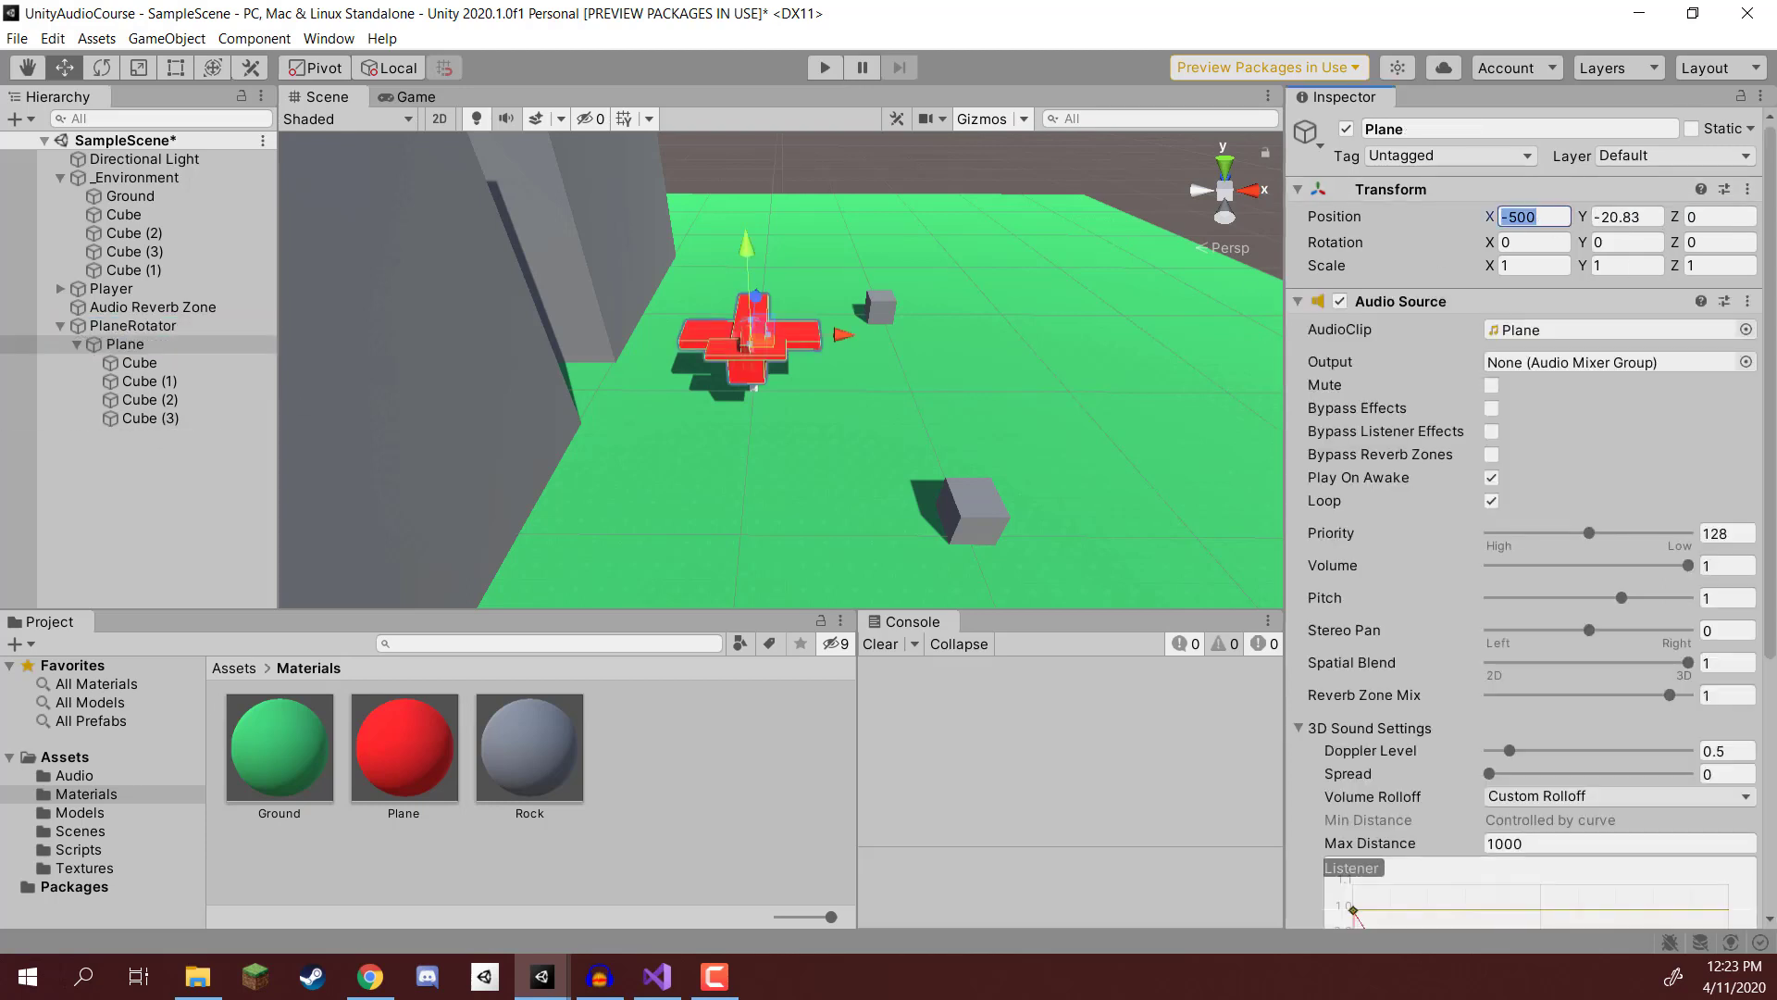
click(1633, 217)
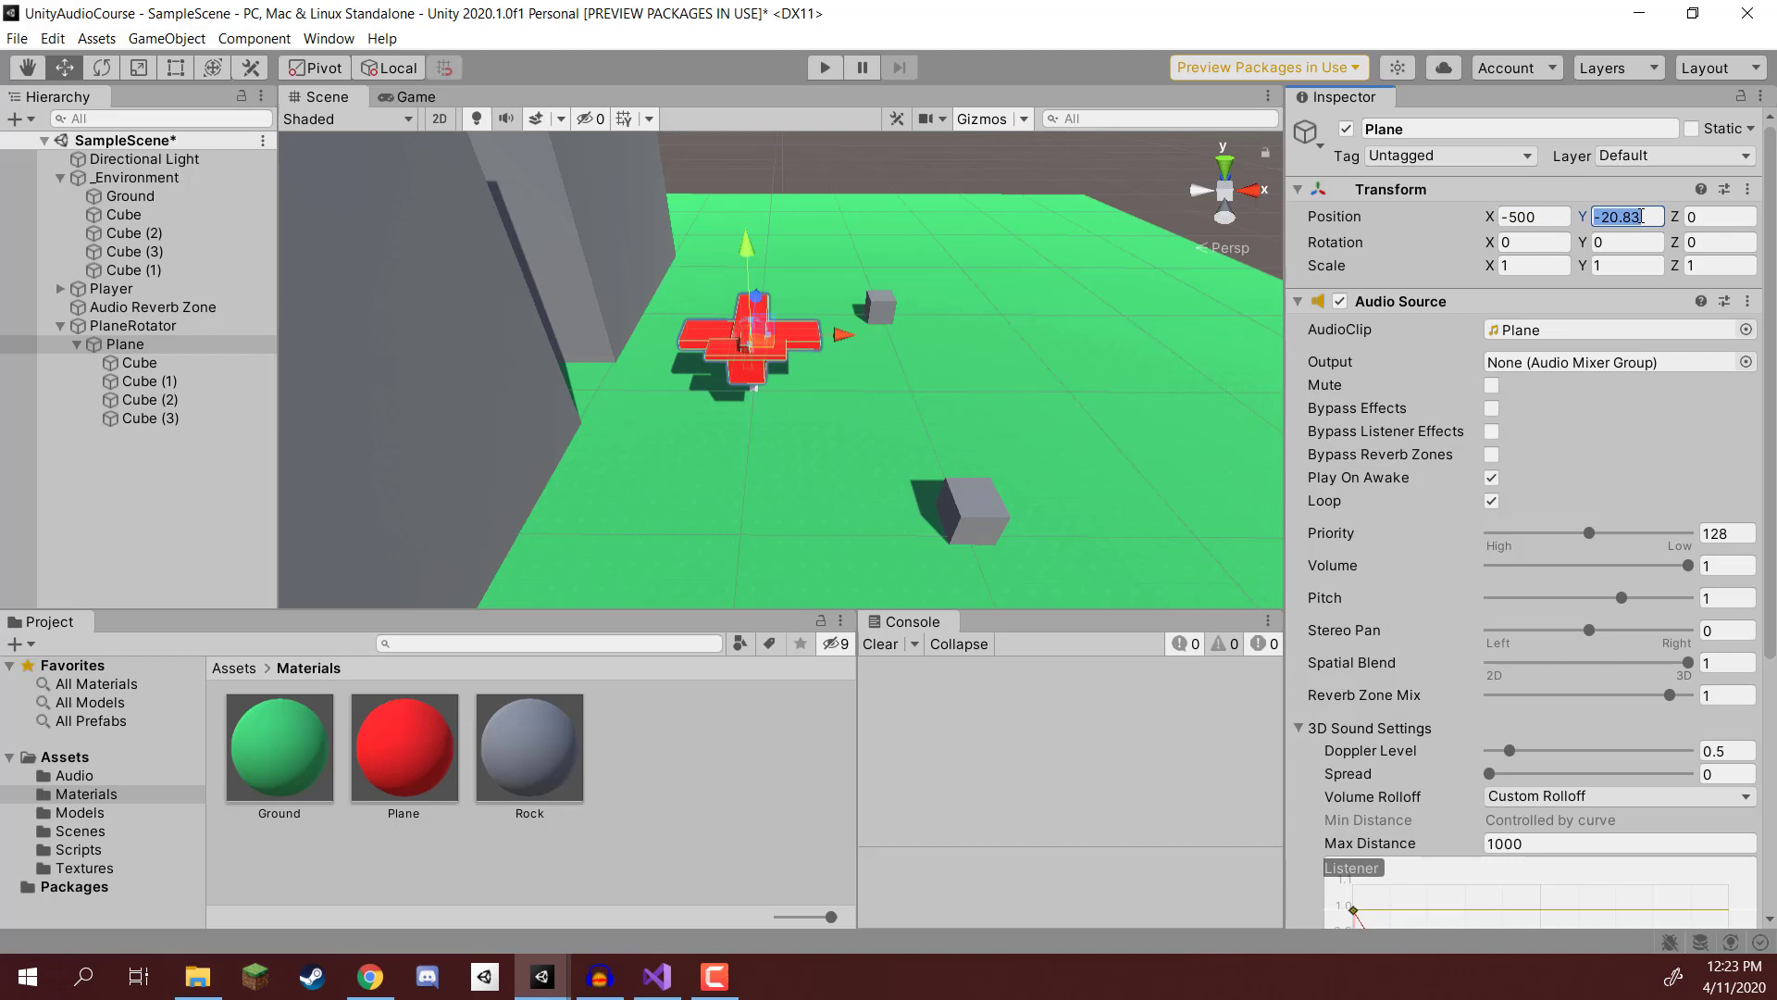
text(0)
Bank the plane sideways with the Rotate tool and save the scene
alt+drag(972, 232, 1106, 218)
key(e)
drag(813, 404, 891, 326)
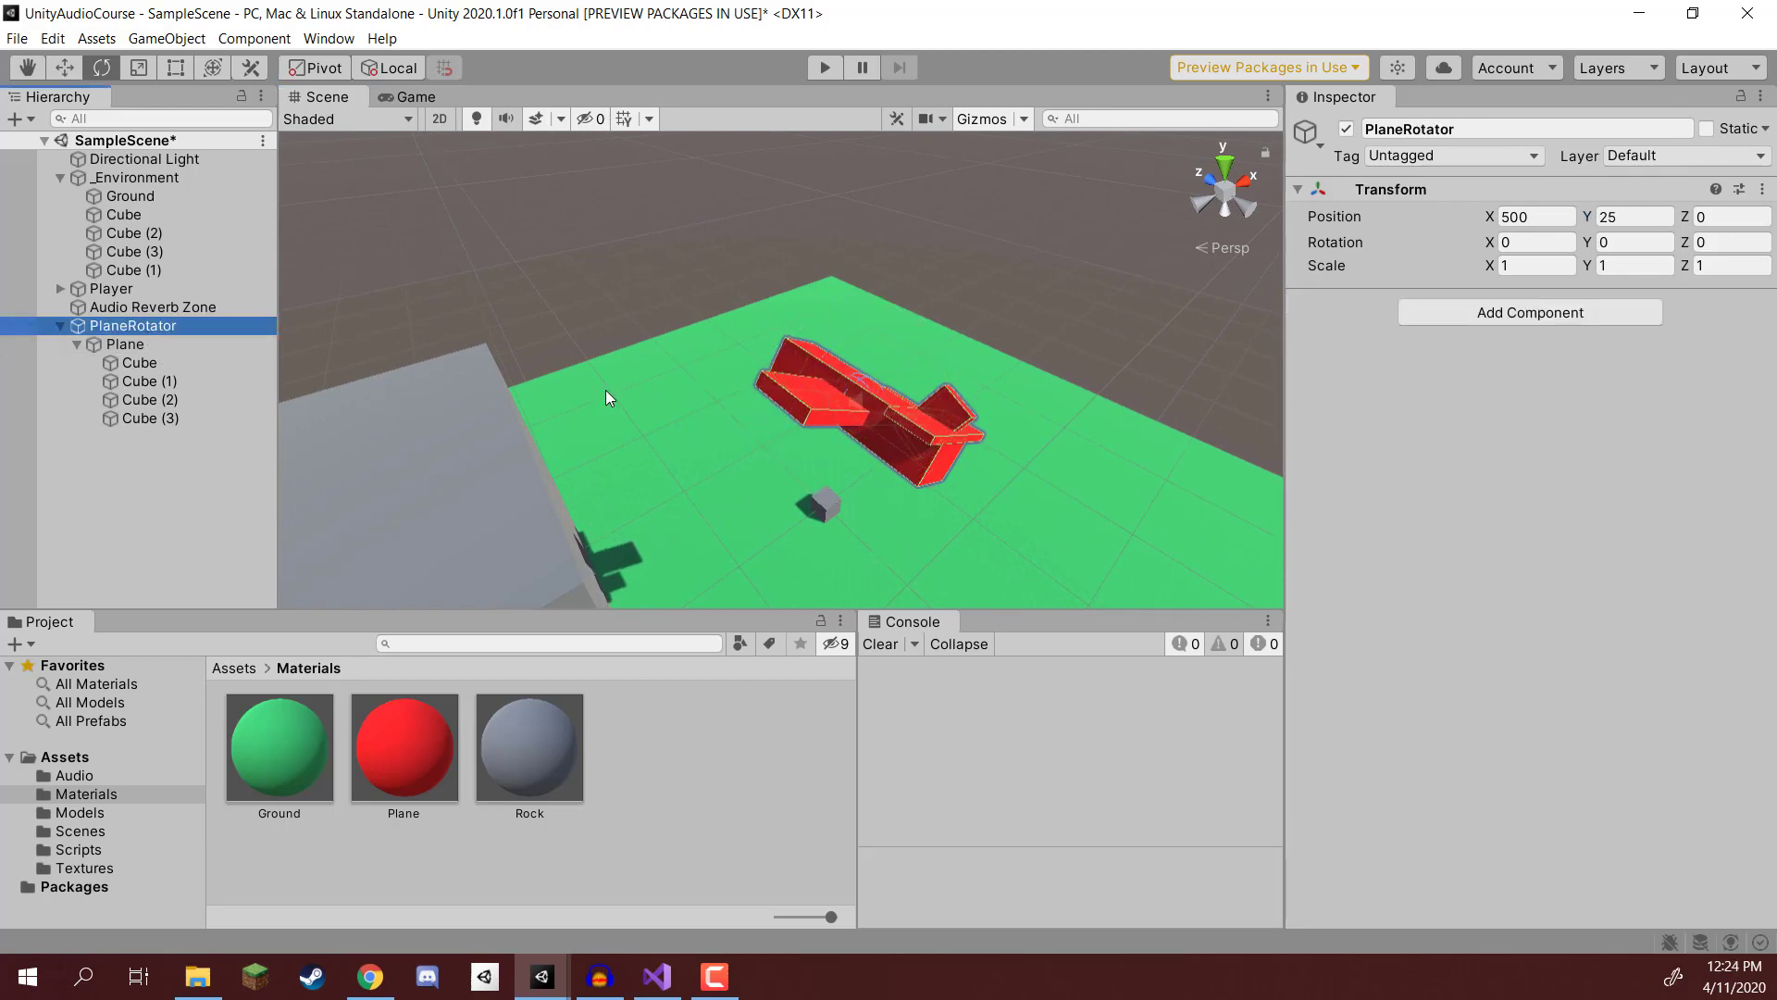
right_drag(605, 391, 1029, 263)
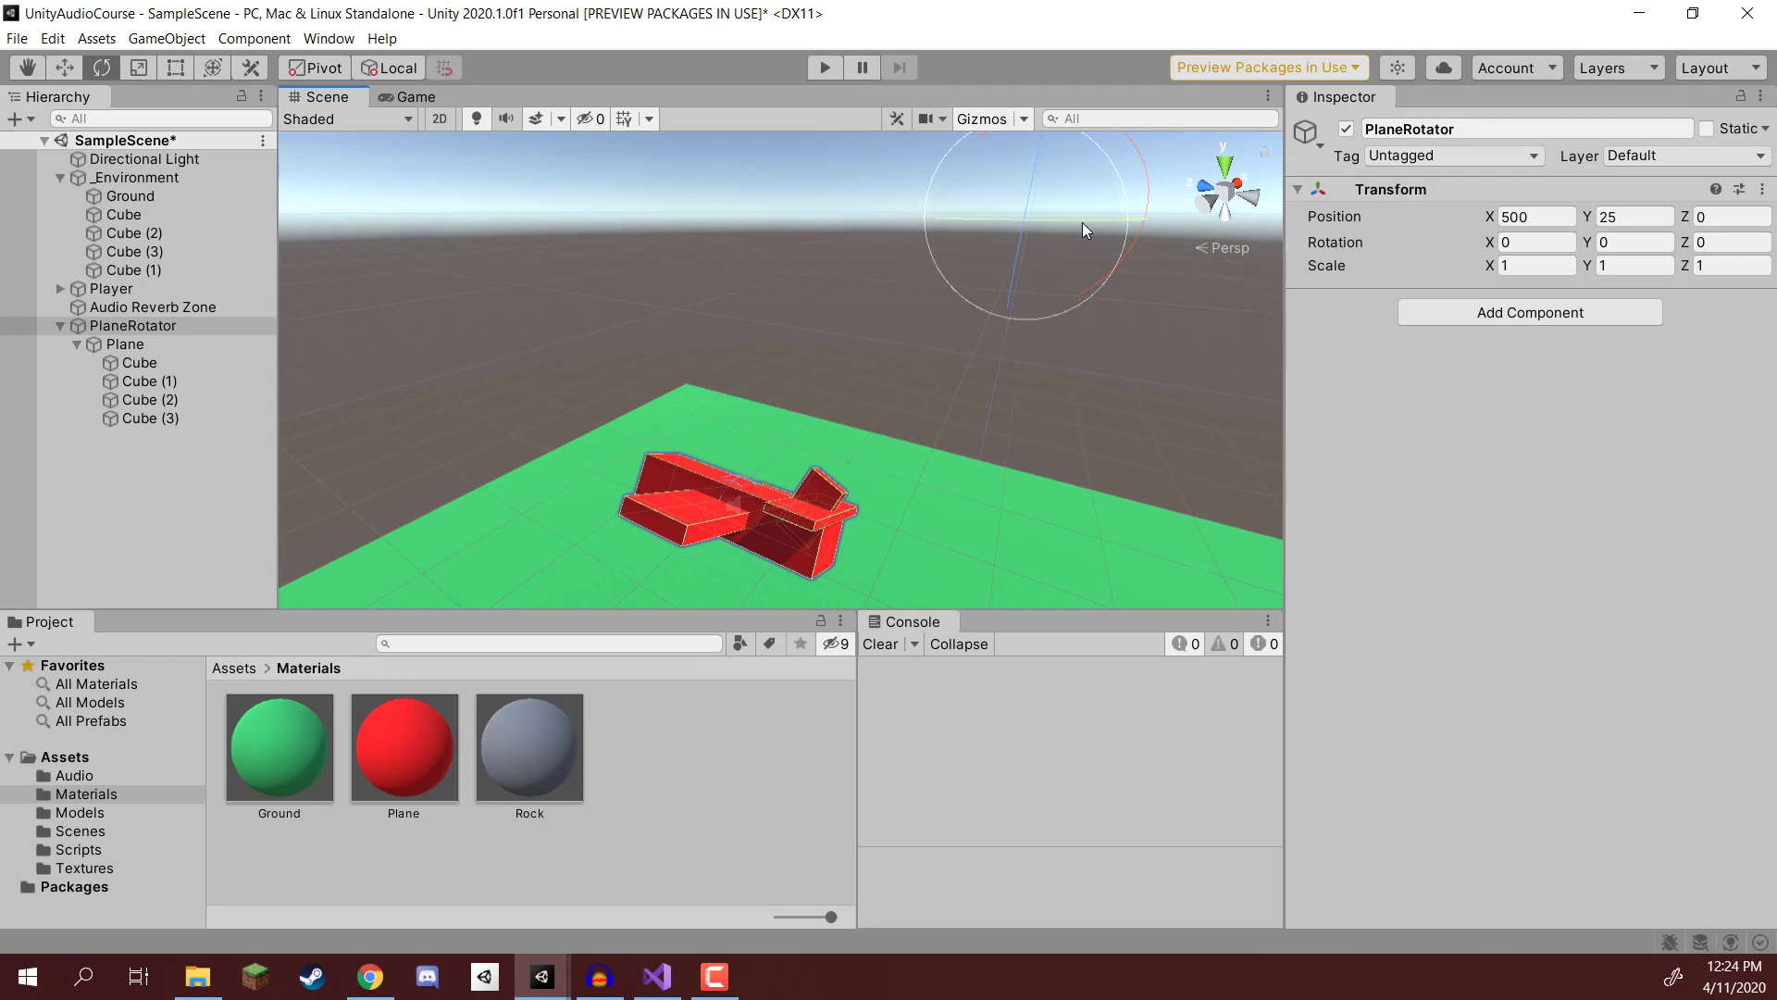
drag(1081, 222, 1110, 325)
key(ctrl+s)
right_drag(959, 226, 1002, 156)
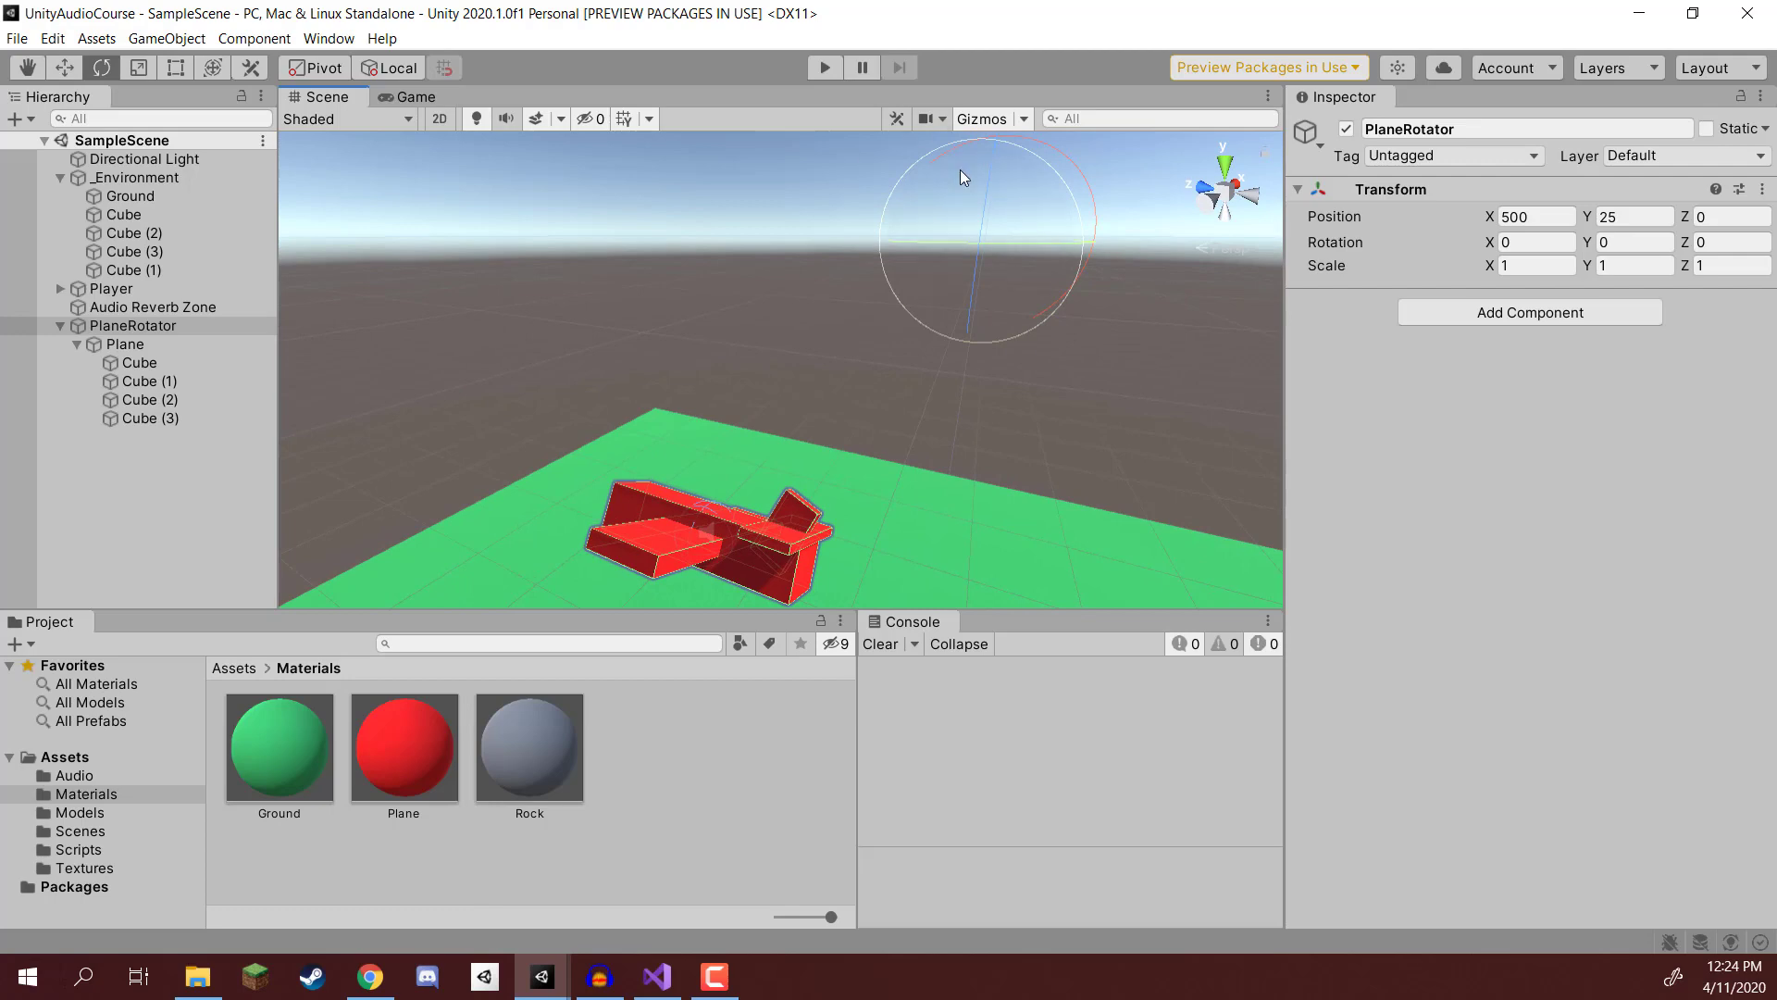
key(w)
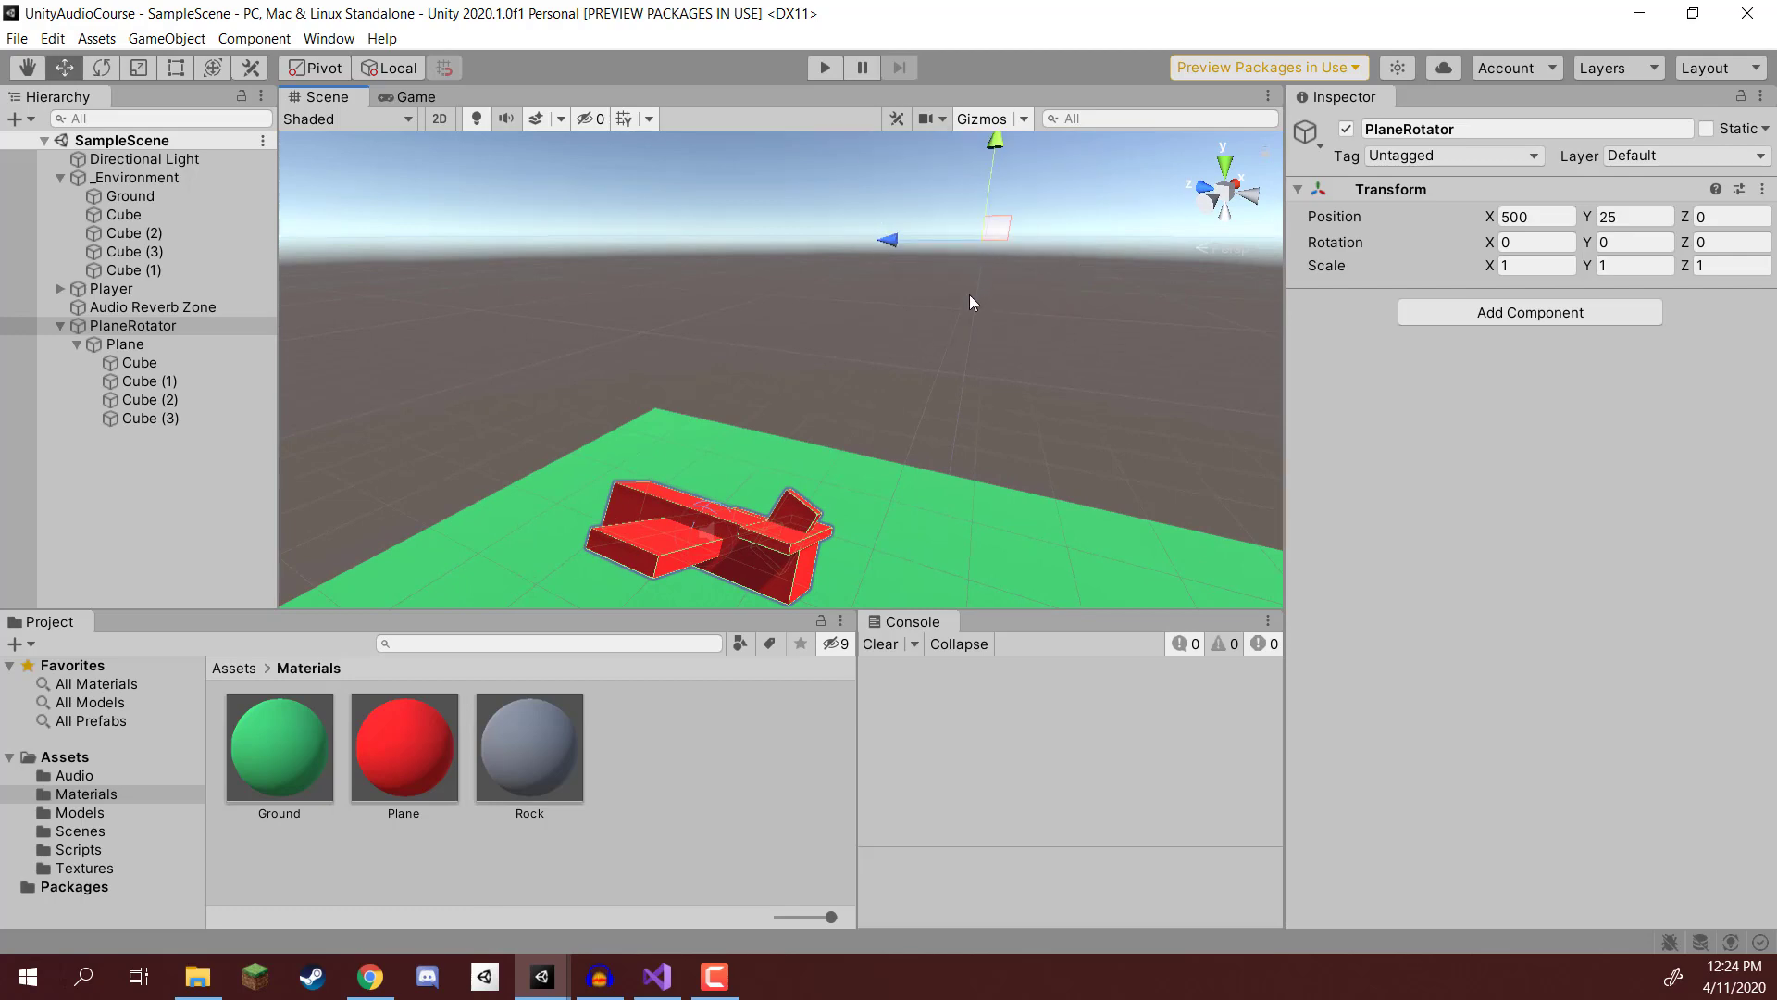
Add a new C# script named Rotator in Scripts and drop it onto PlaneRotator
click(80, 846)
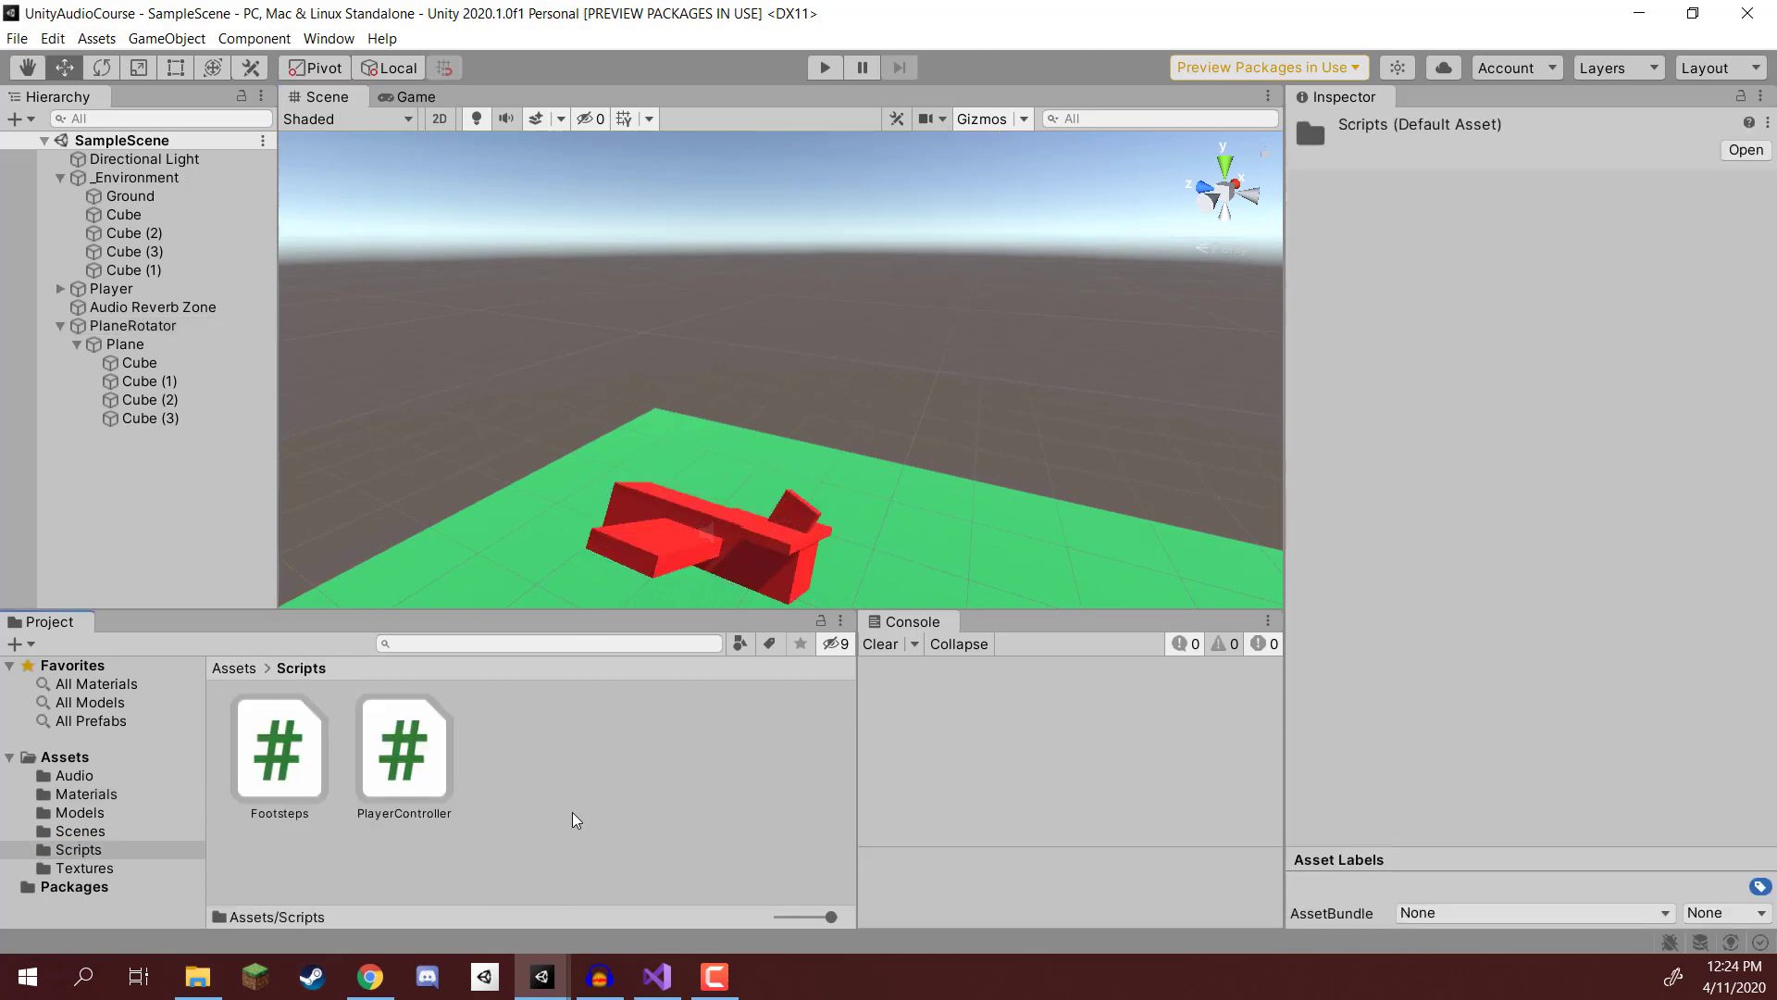
right_click(572, 815)
mouse_move(648, 289)
click(947, 234)
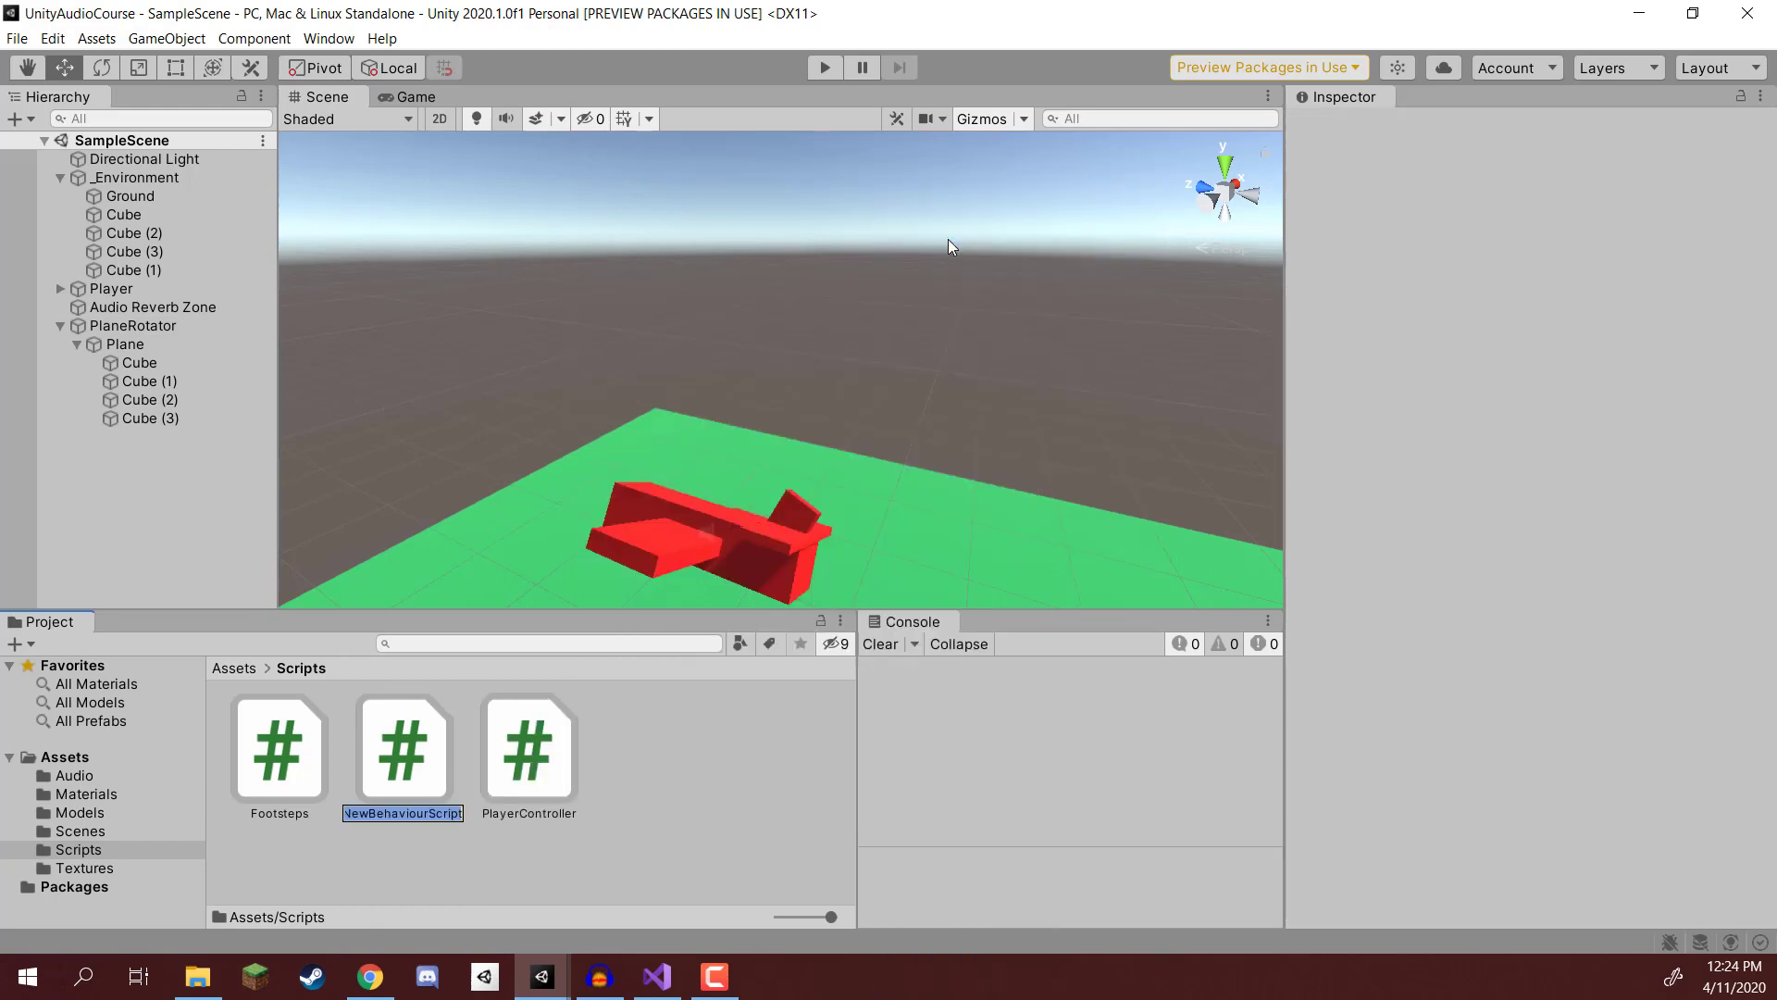
text(Rotator)
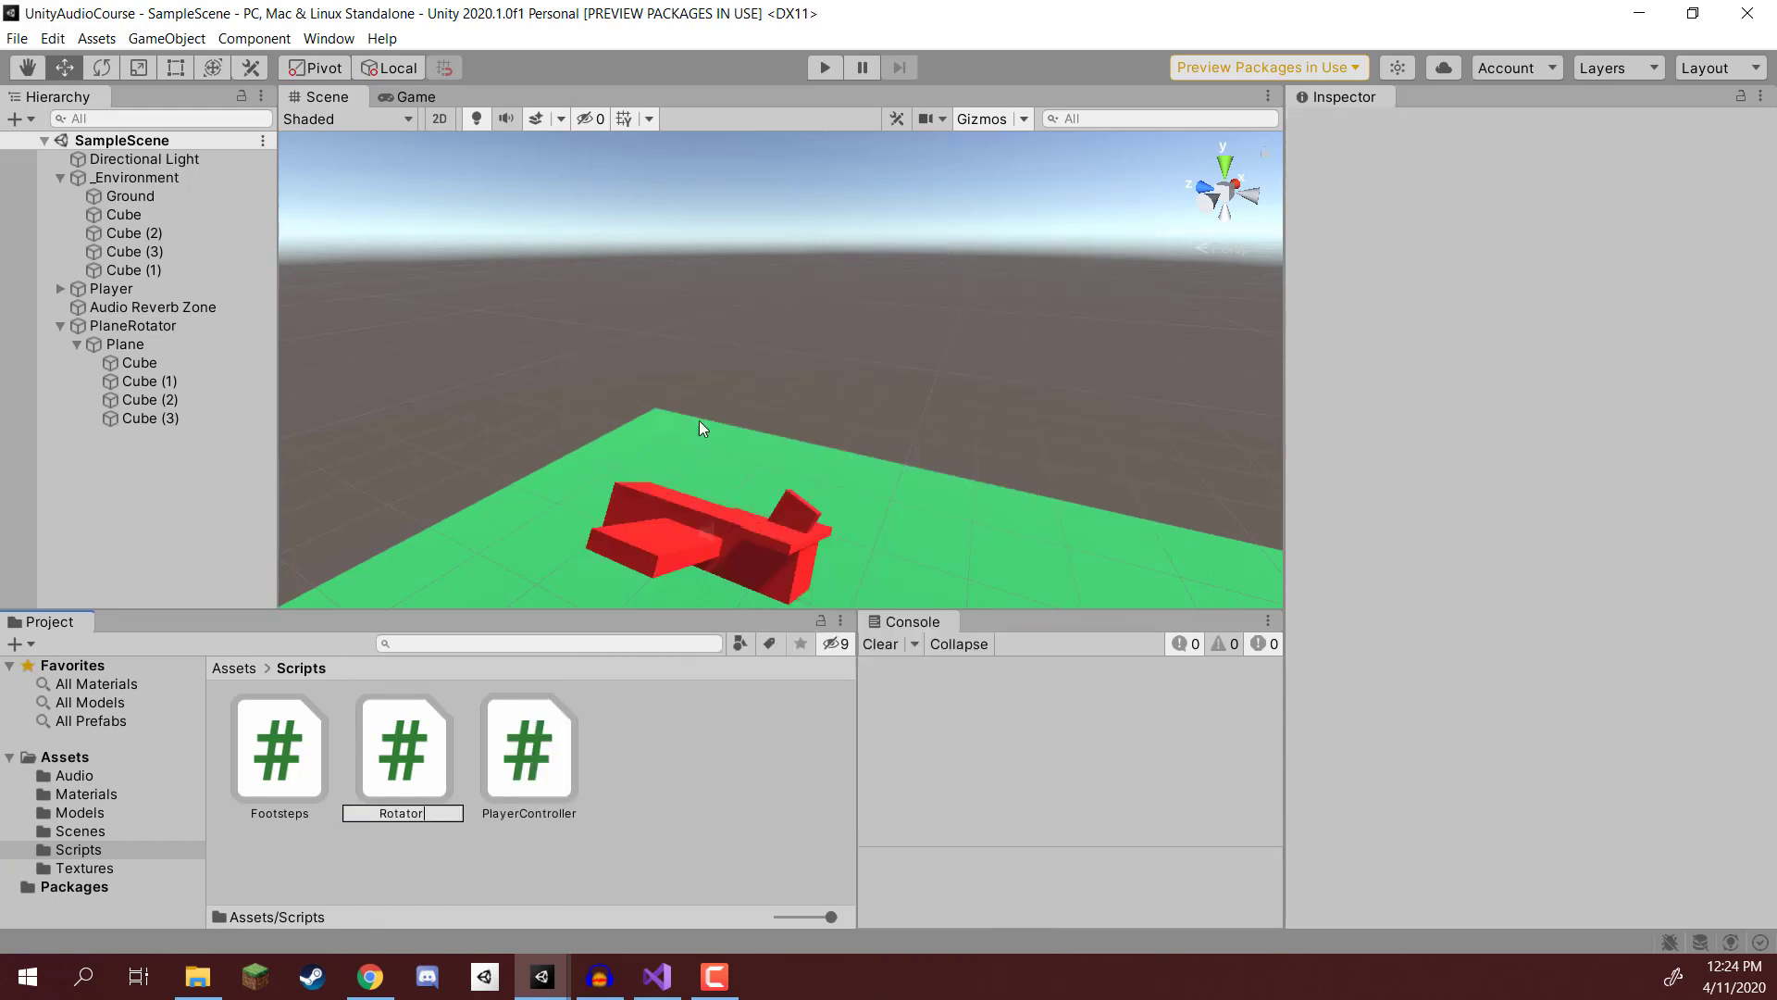
key(Return)
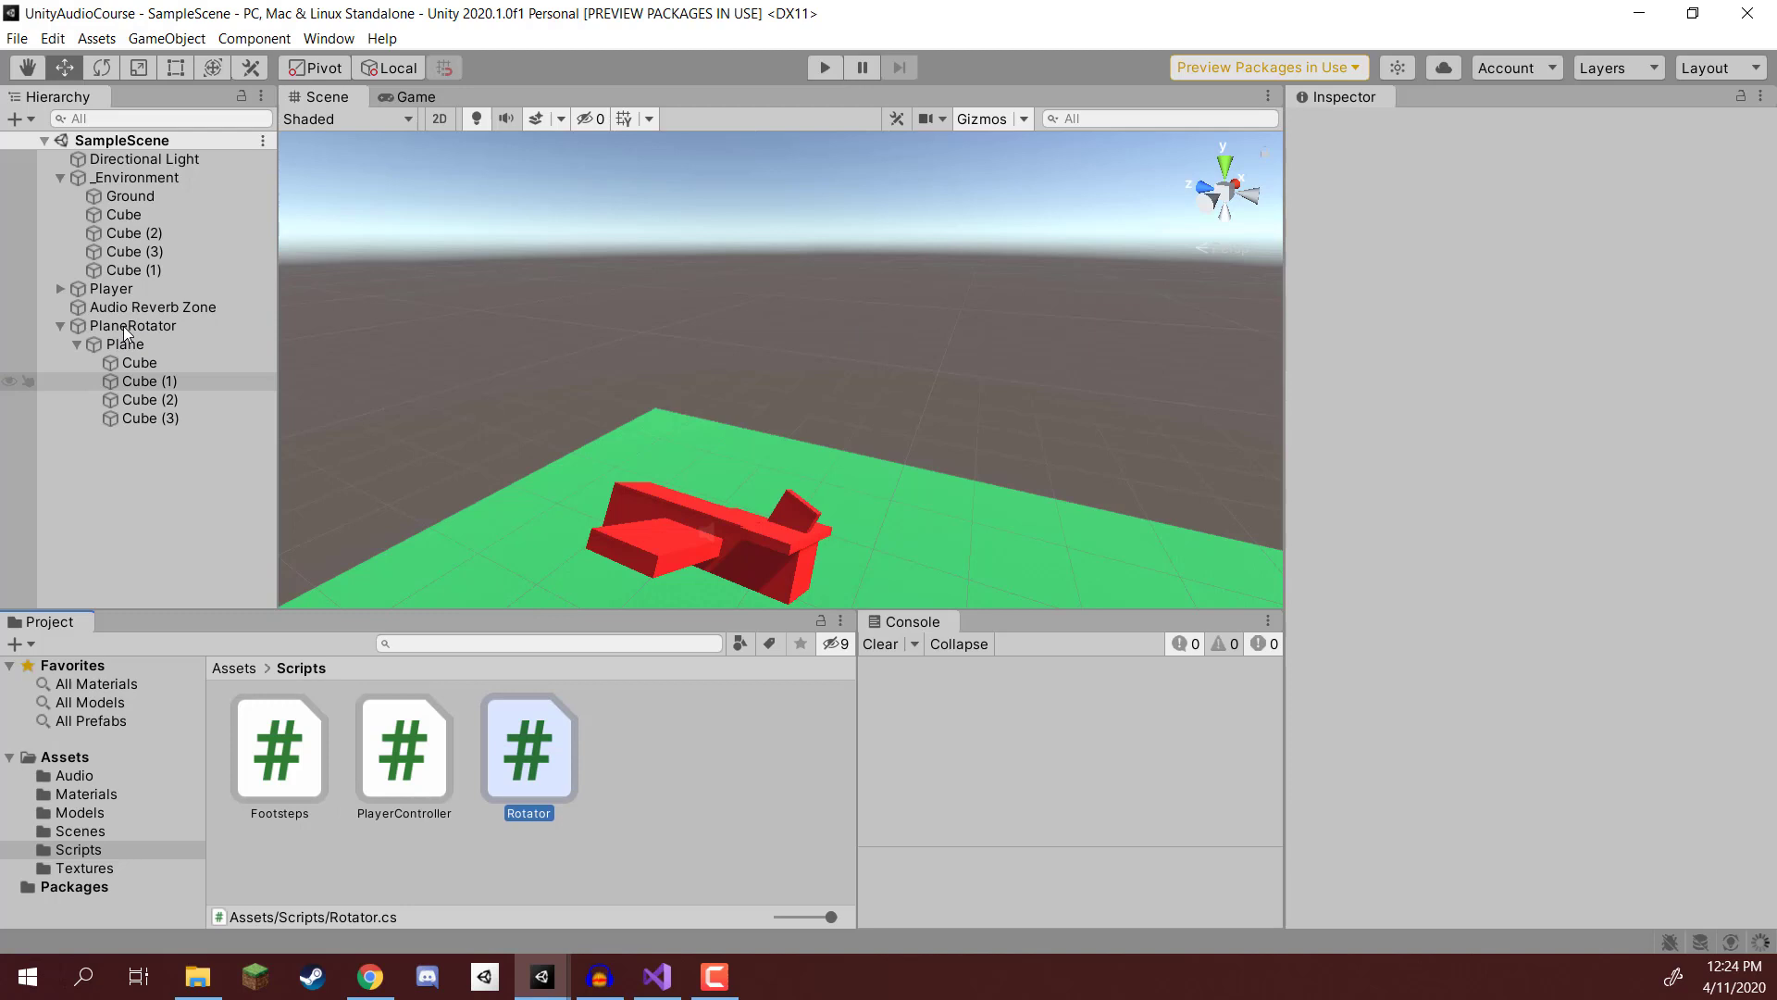
drag(126, 323, 126, 324)
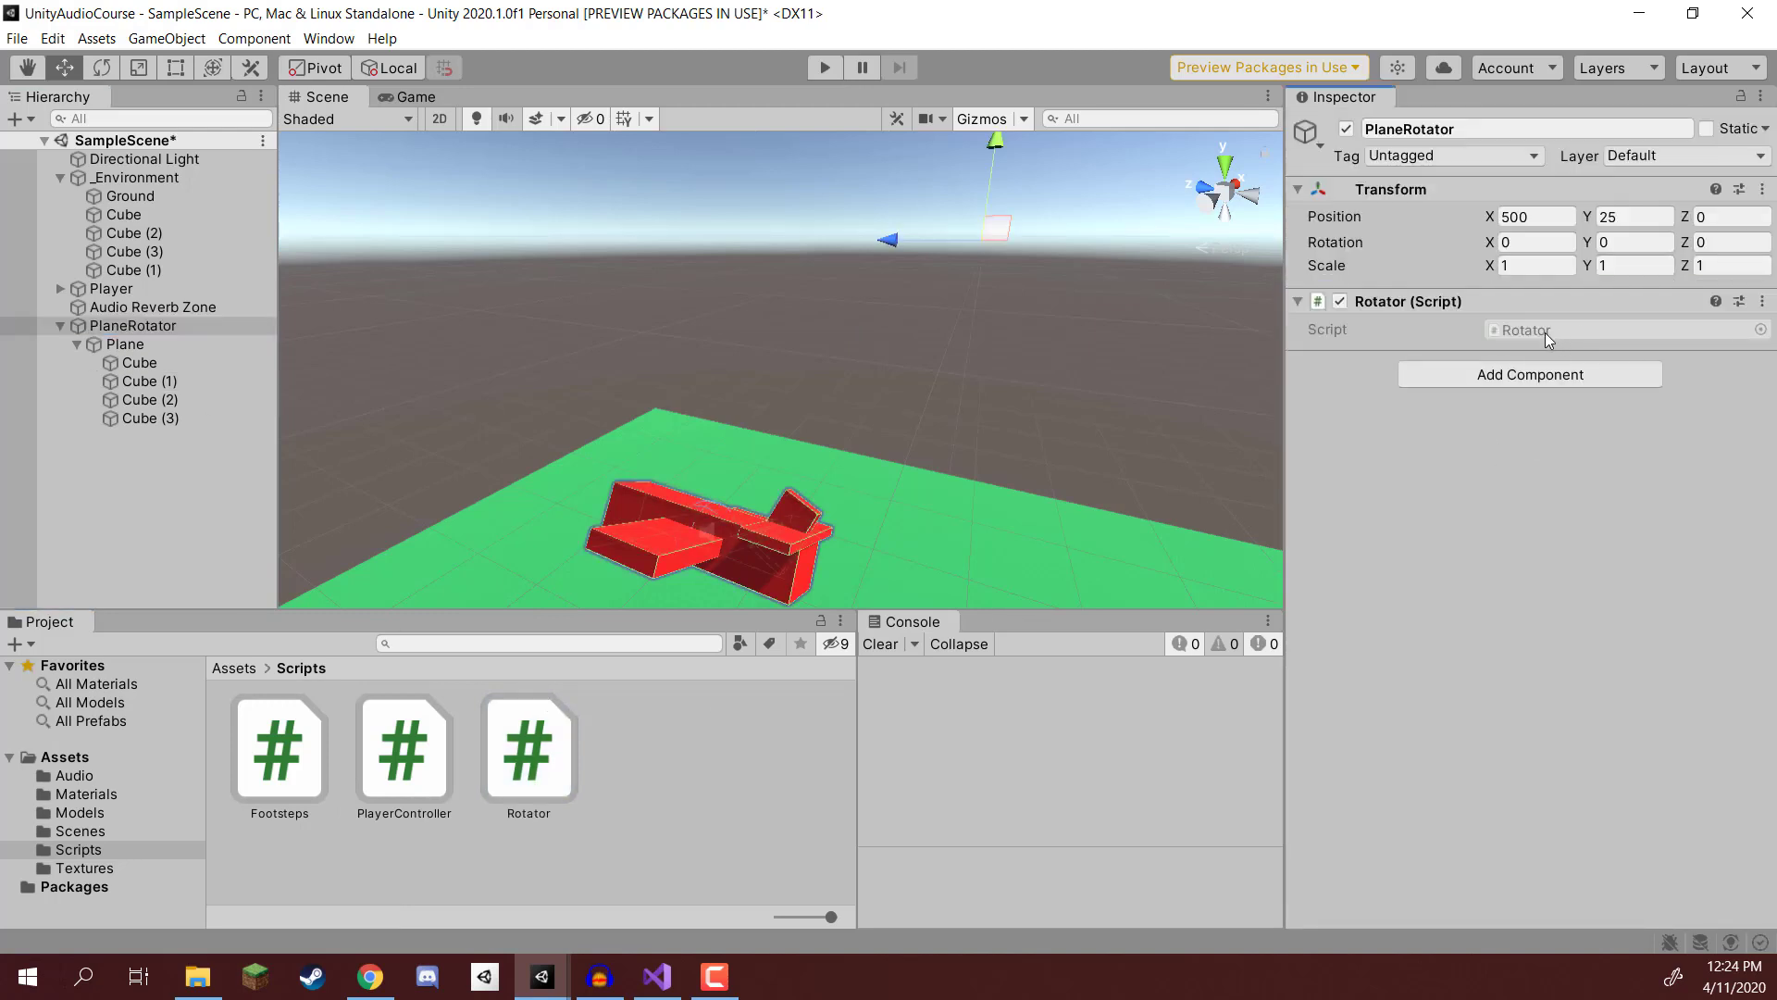
Replace Rotator.cs template methods with public Vector3 axis and float speed fields
double_click(1546, 331)
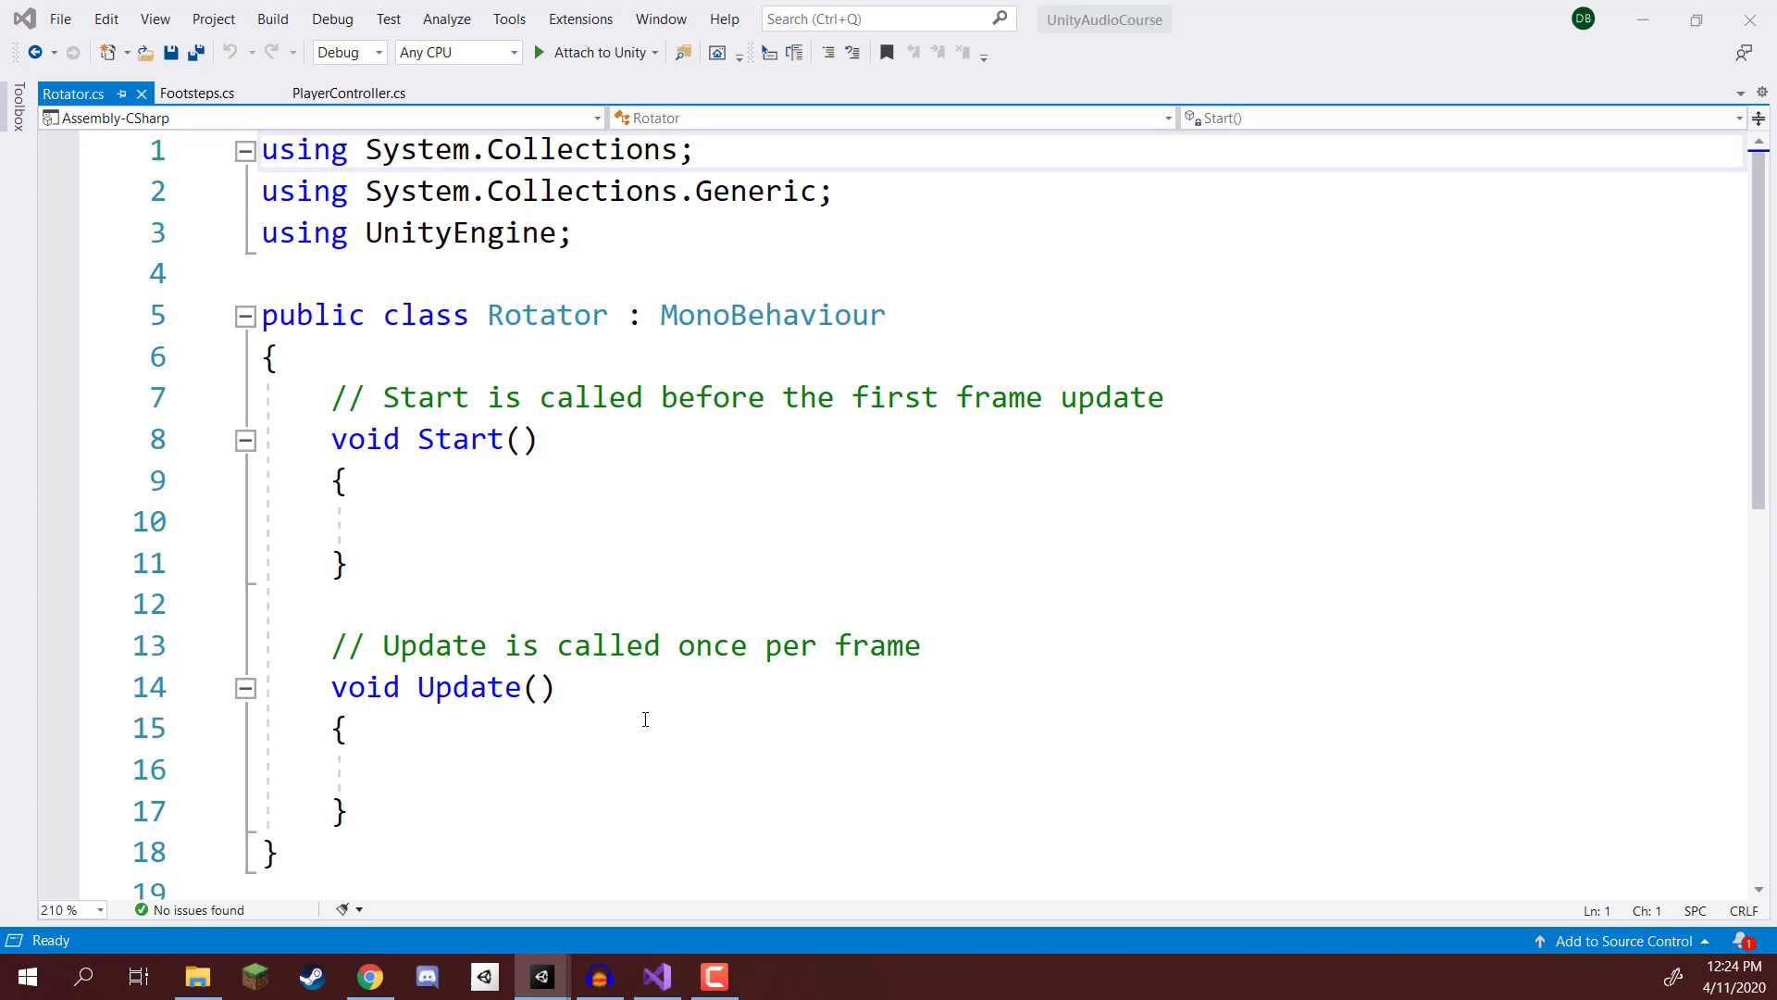
drag(373, 810, 263, 398)
key(Delete)
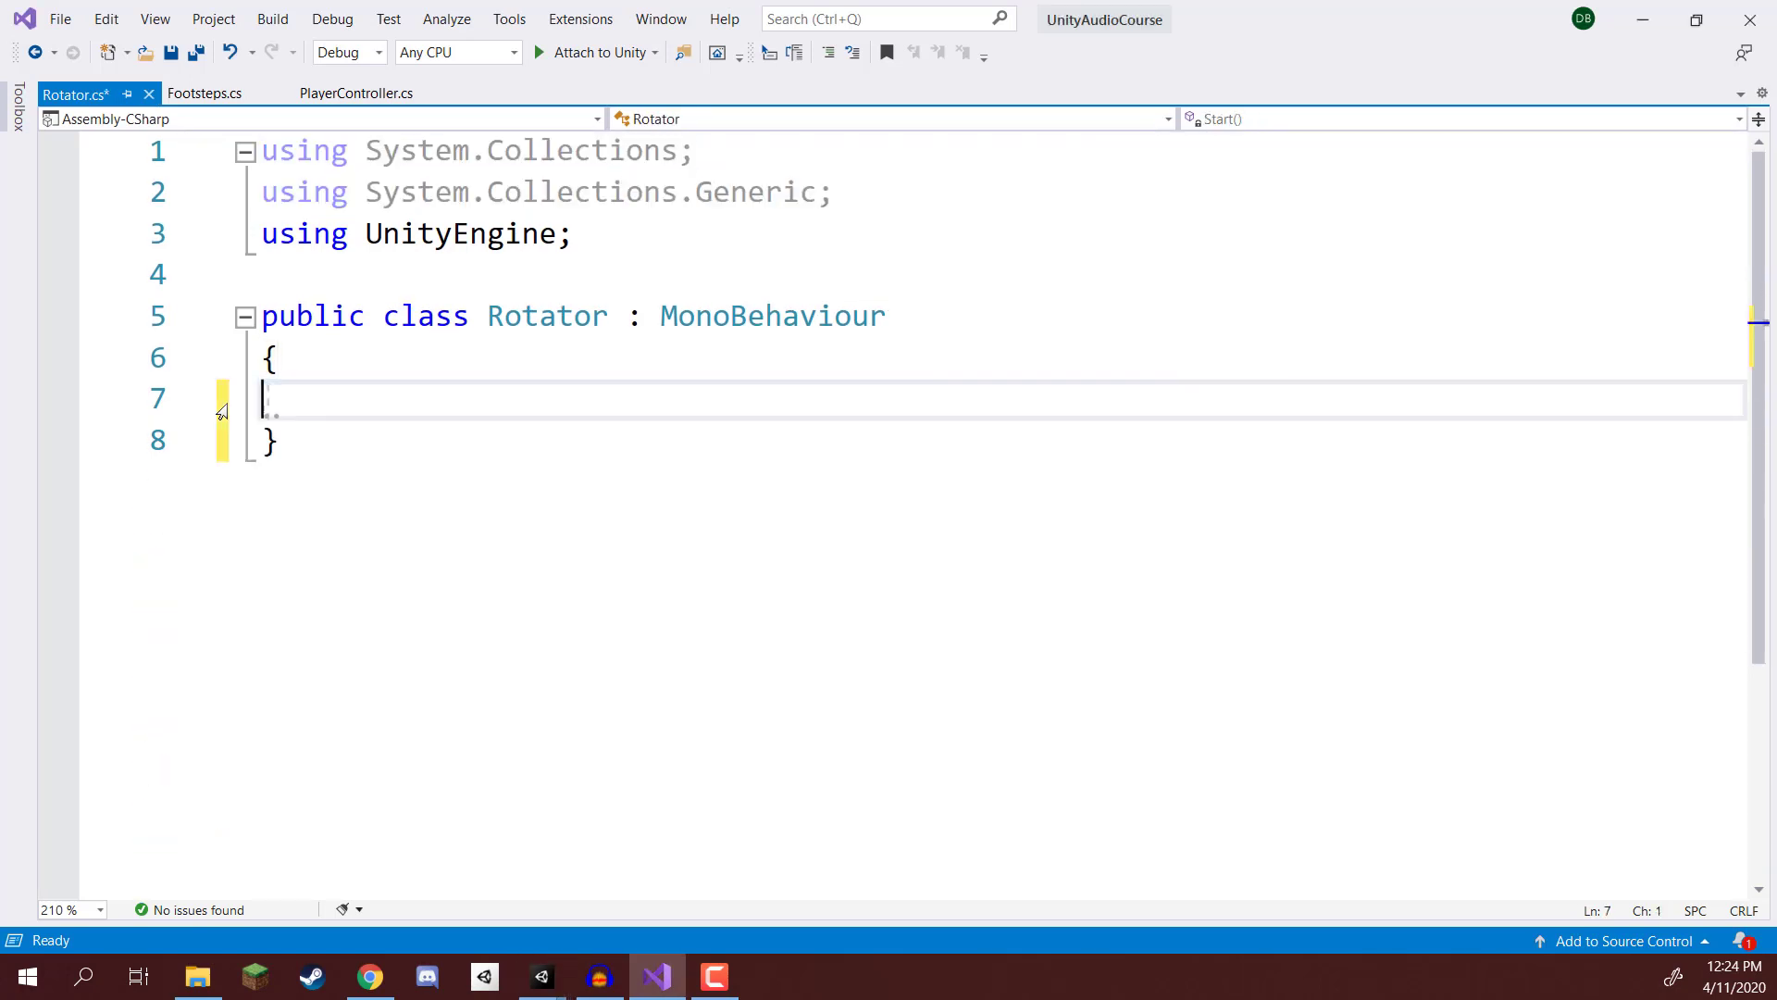
key(Tab)
text(pub)
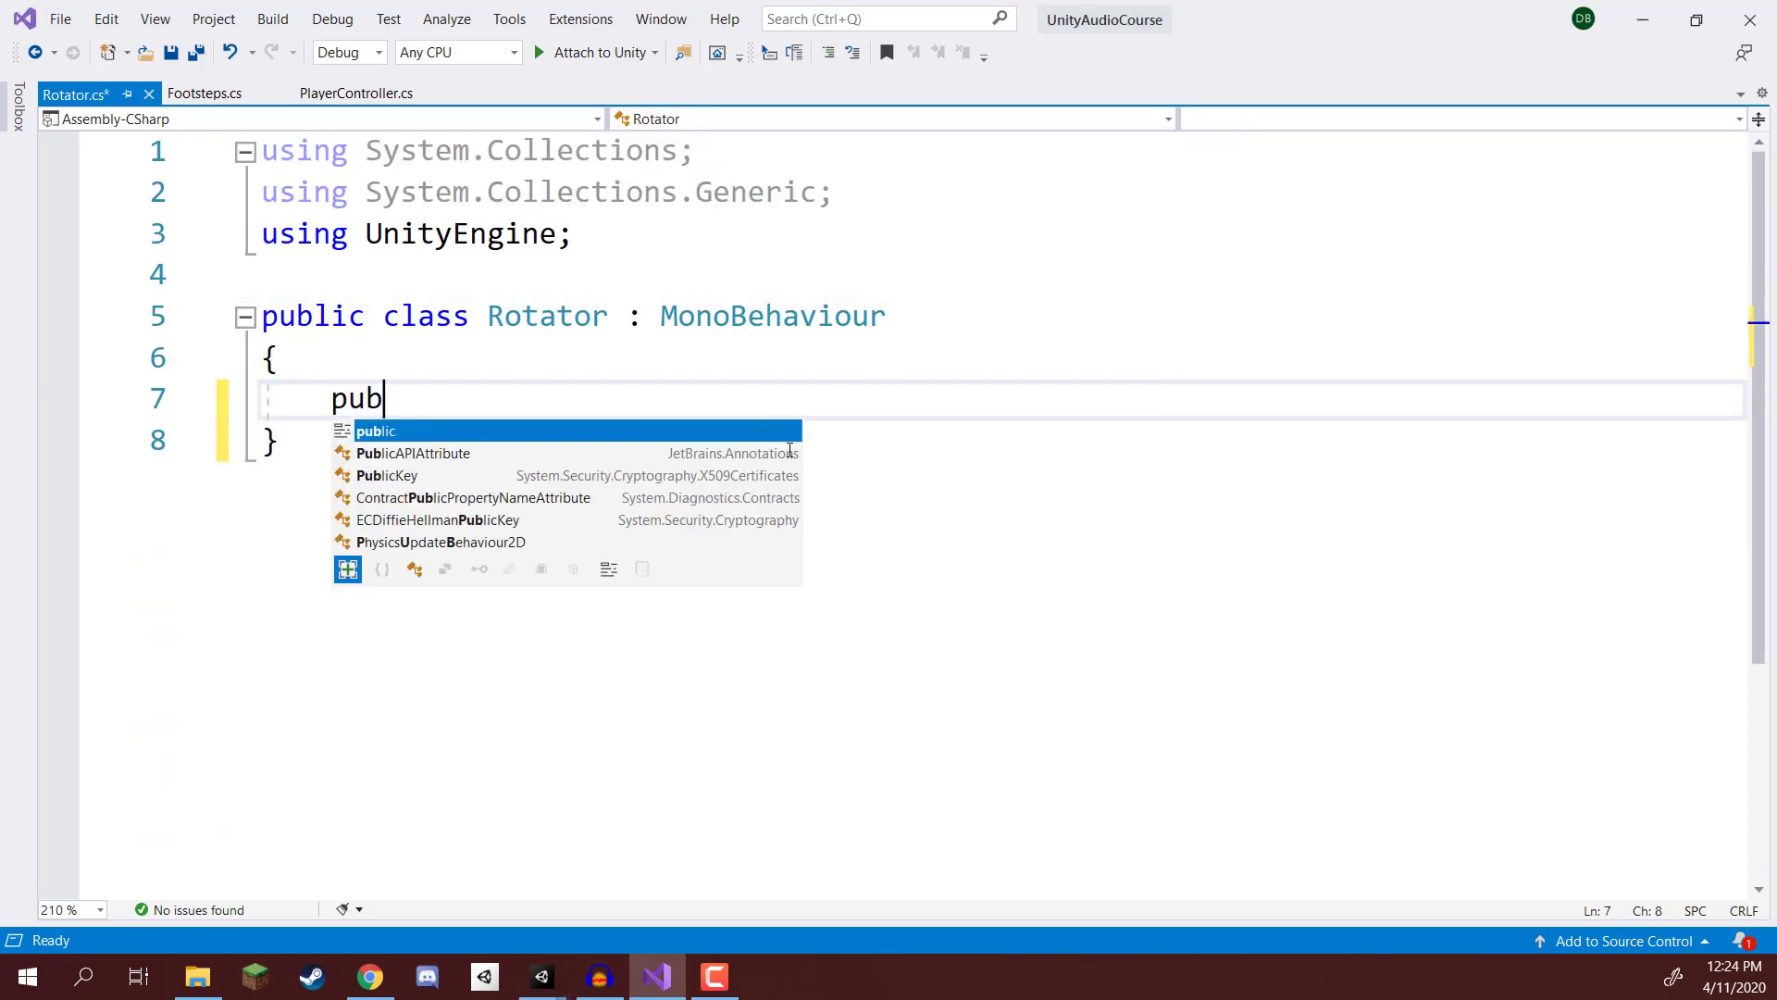
text(lic vector3 axis;)
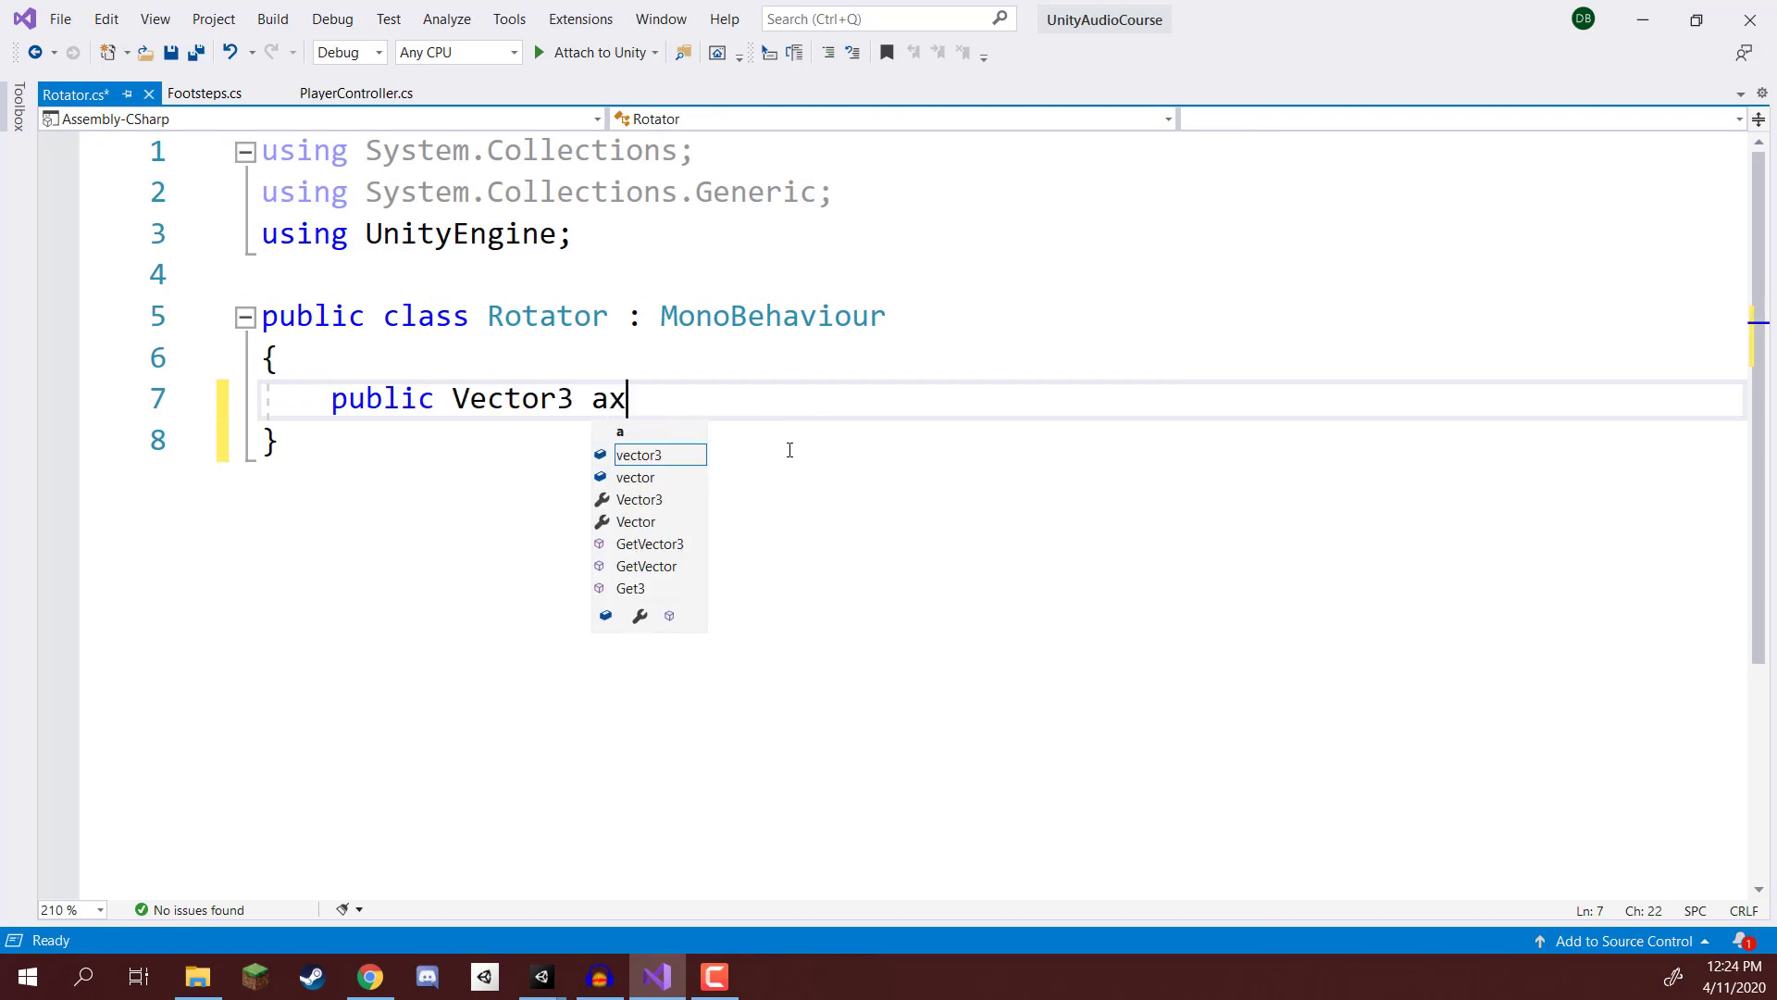
key(Return)
text(public float speed;)
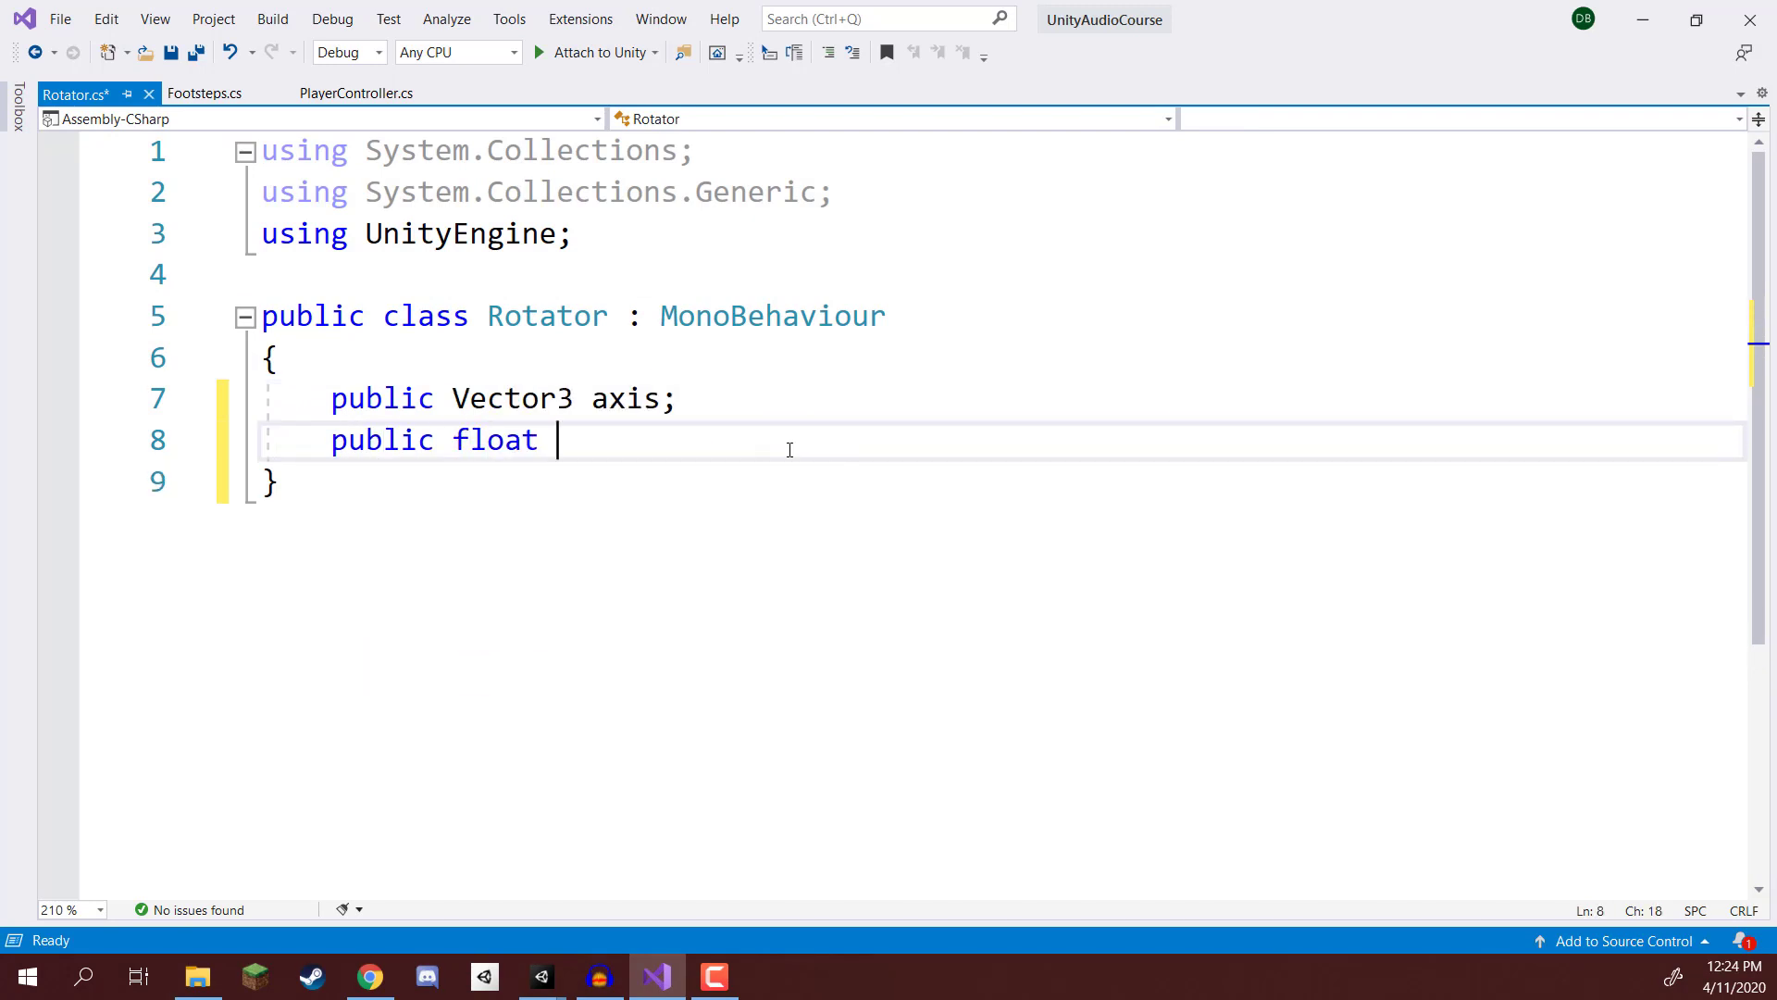
click(610, 400)
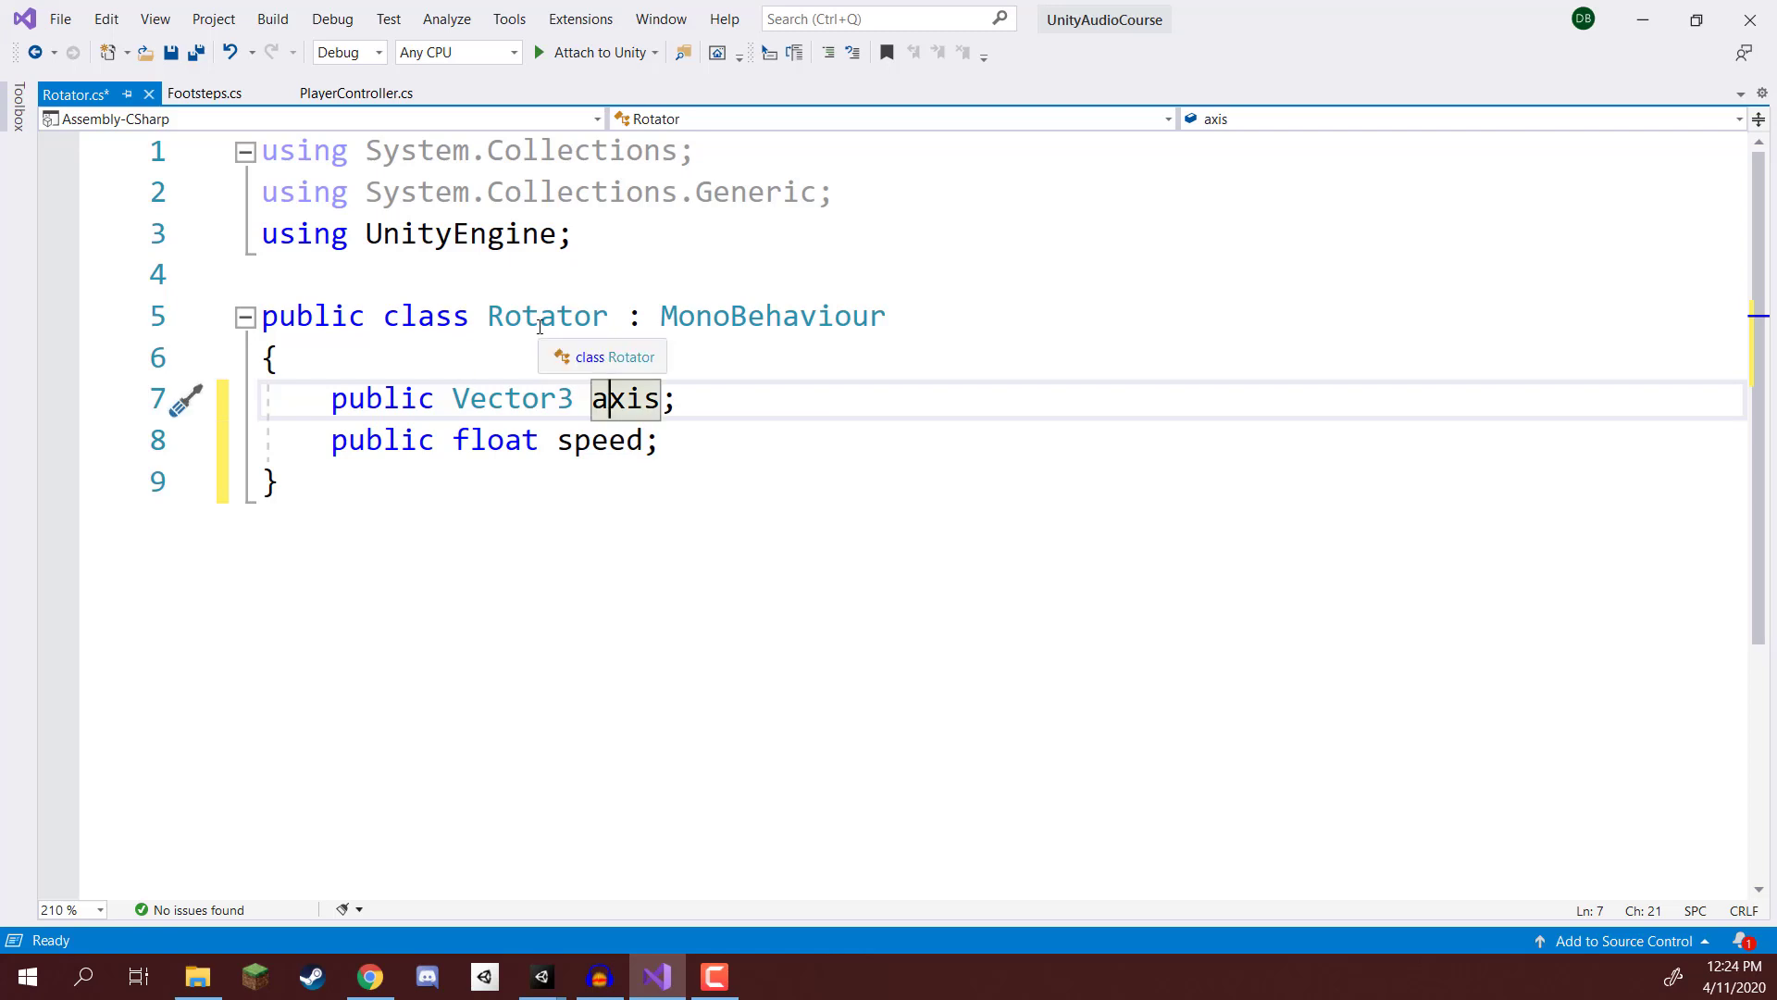
click(685, 428)
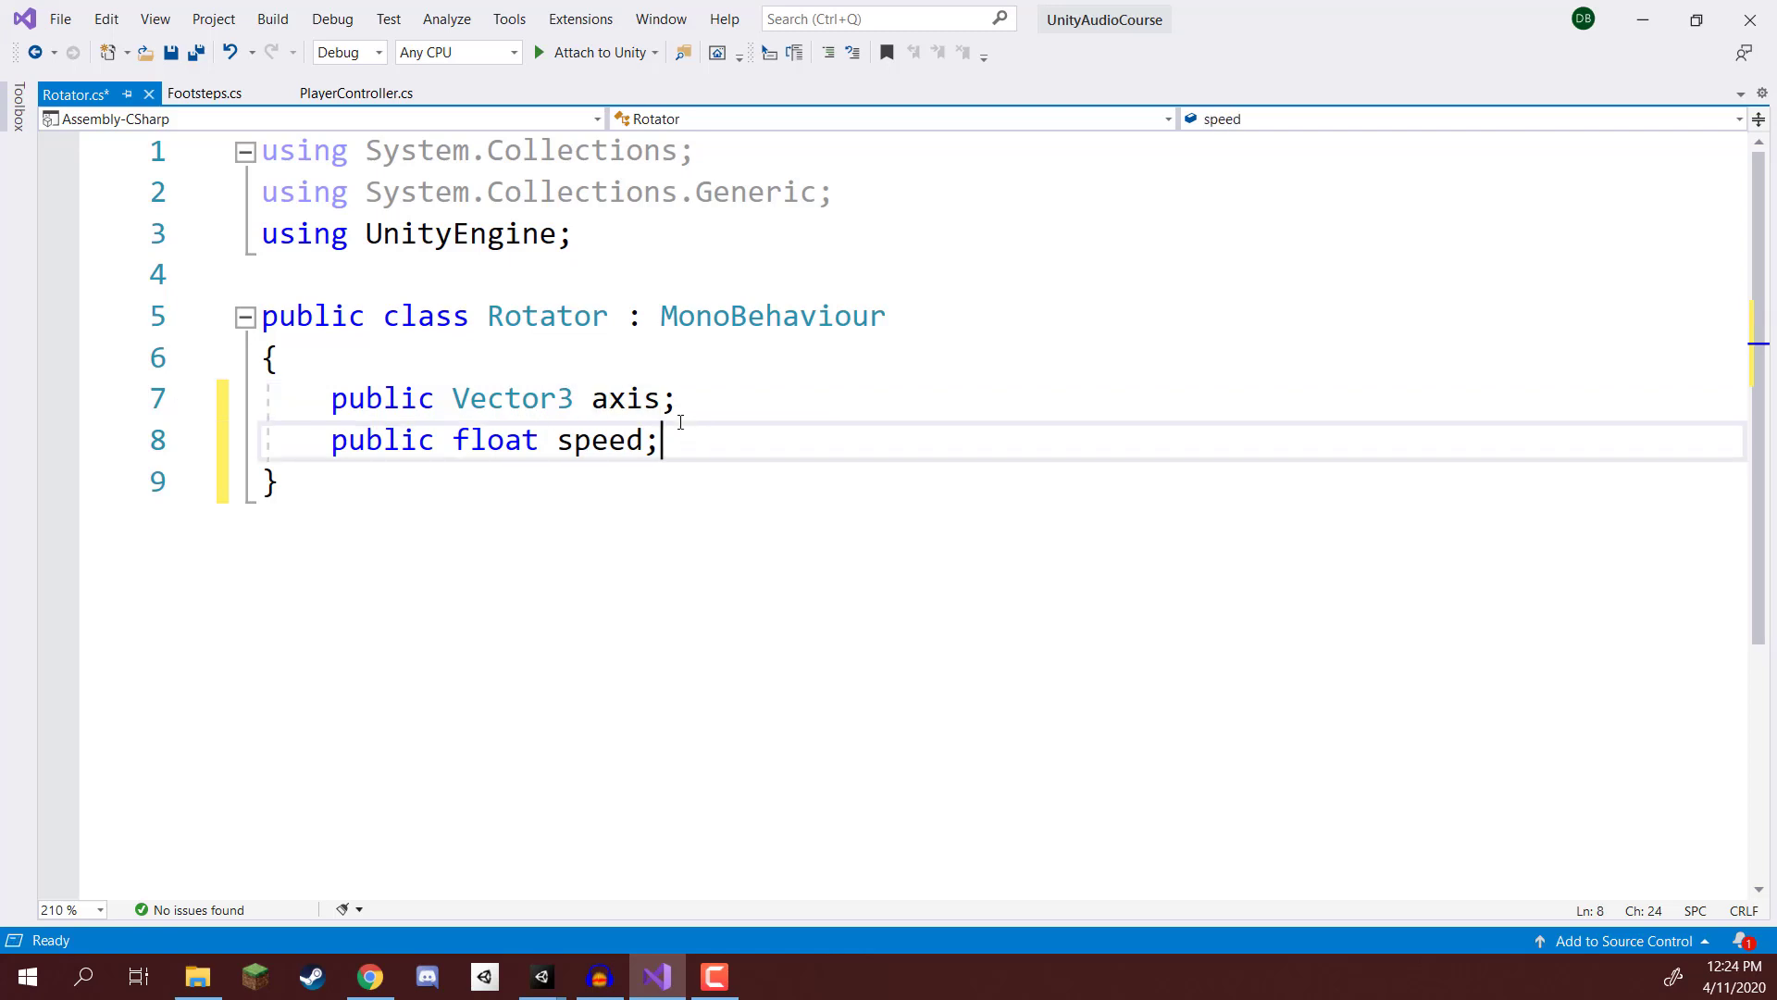
Write Update calling transform.Rotate(axis, speed * Time.deltaTime) and save the script
key(Return)
key(Return)
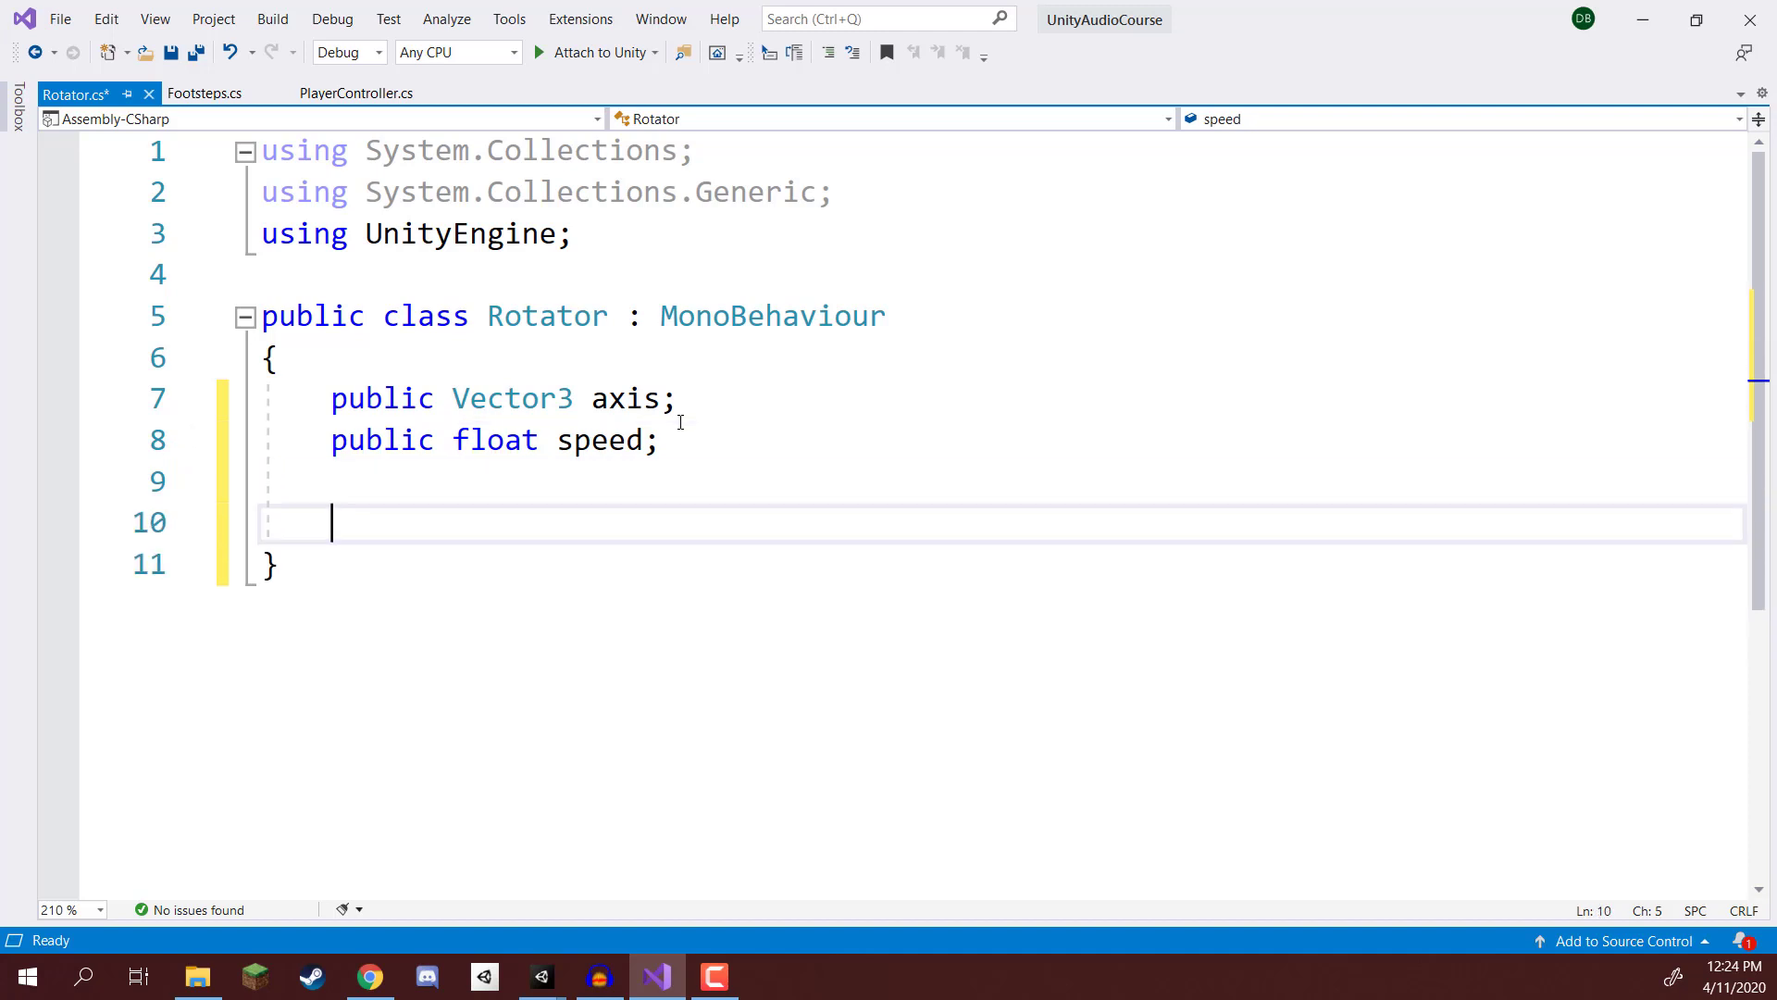
text(void Update ())
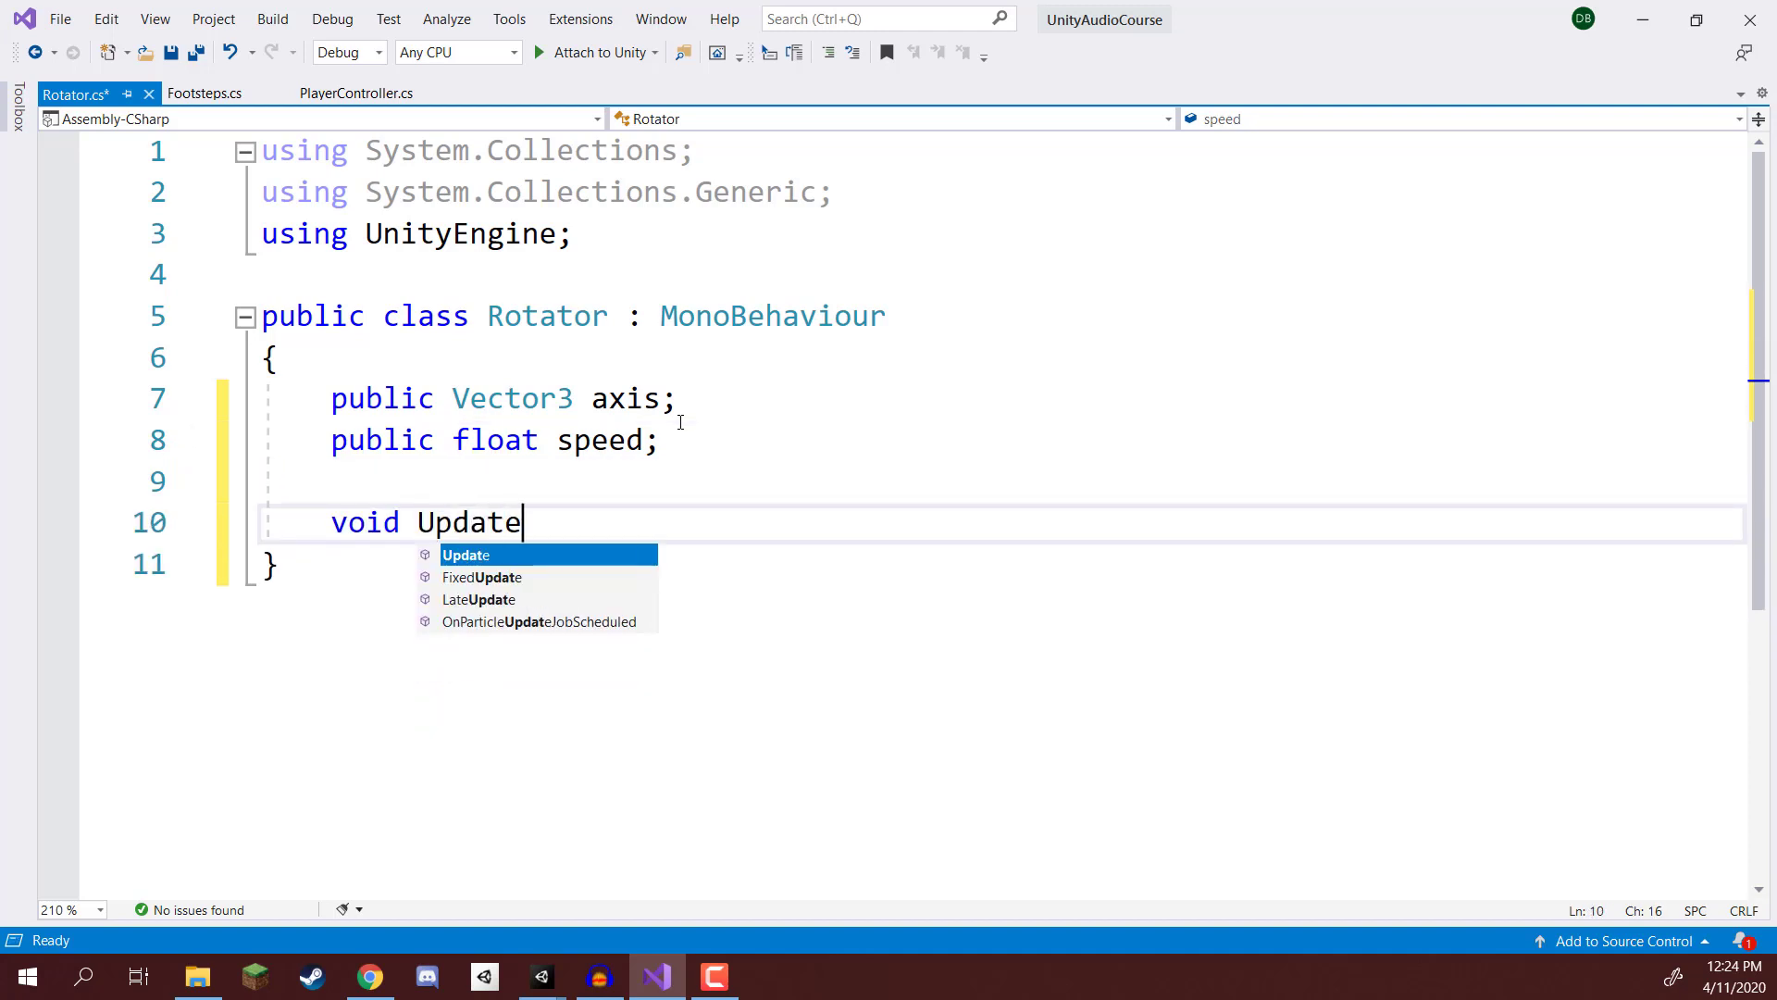
key(Return)
text({)
key(Return)
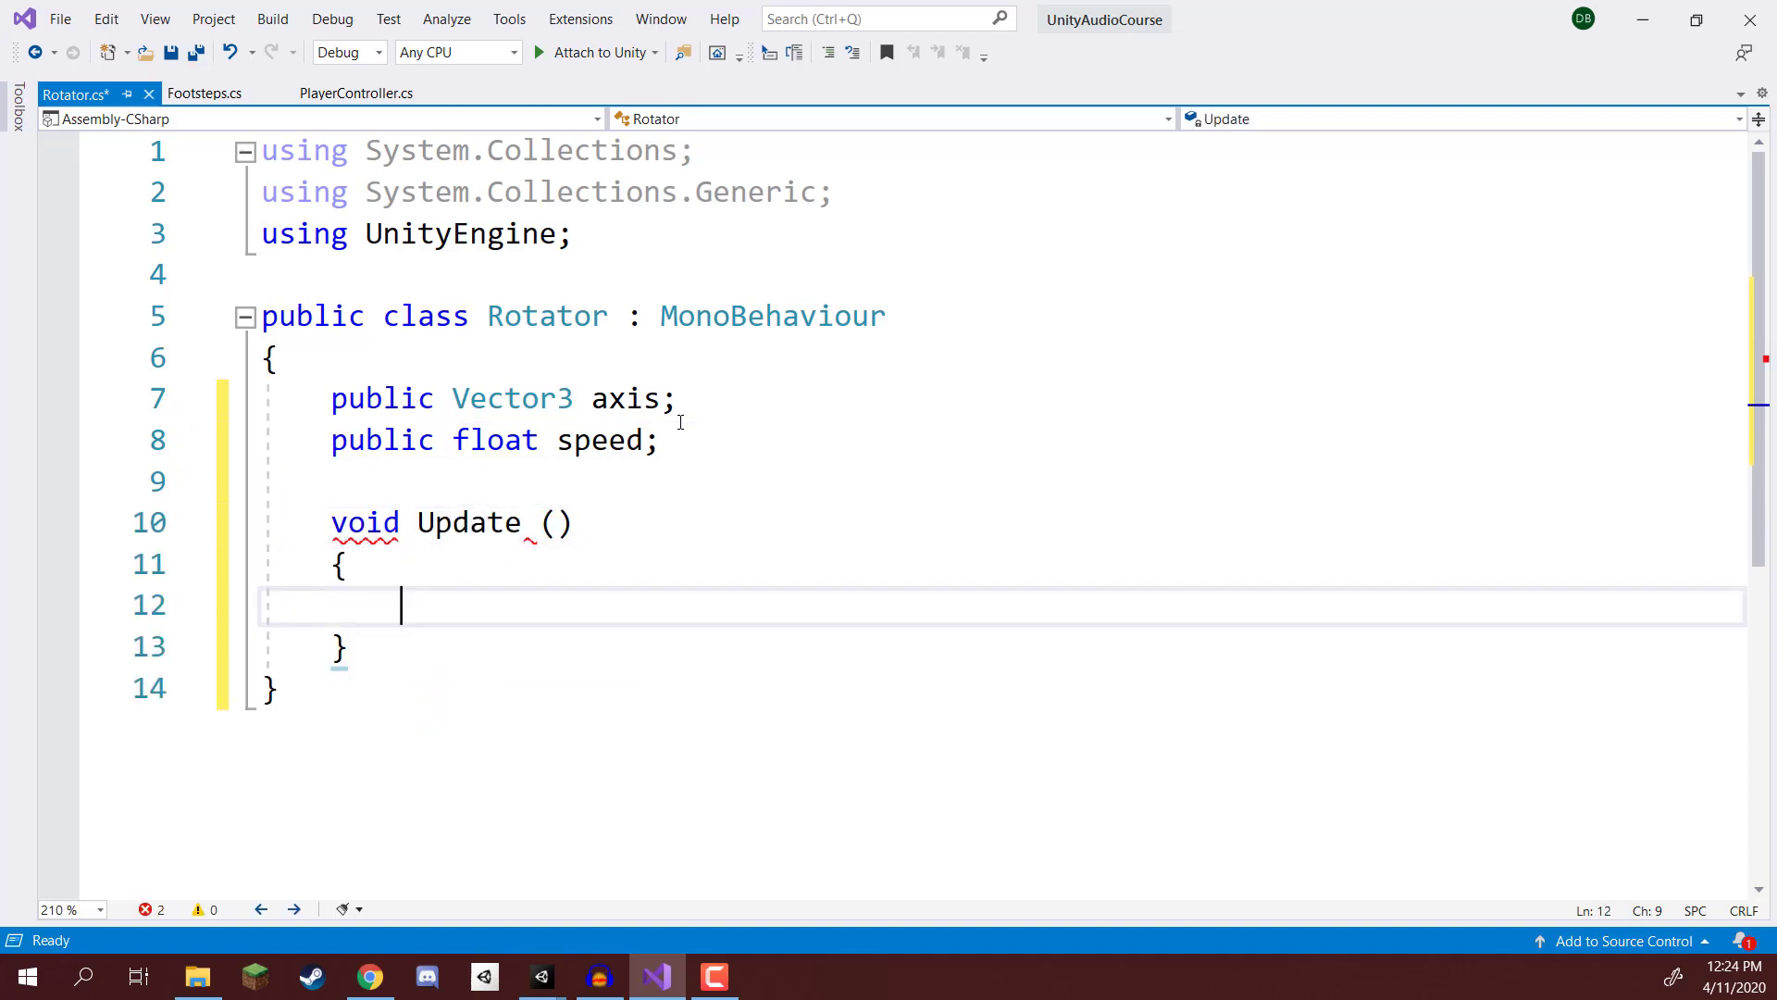
text(transform.rotate)
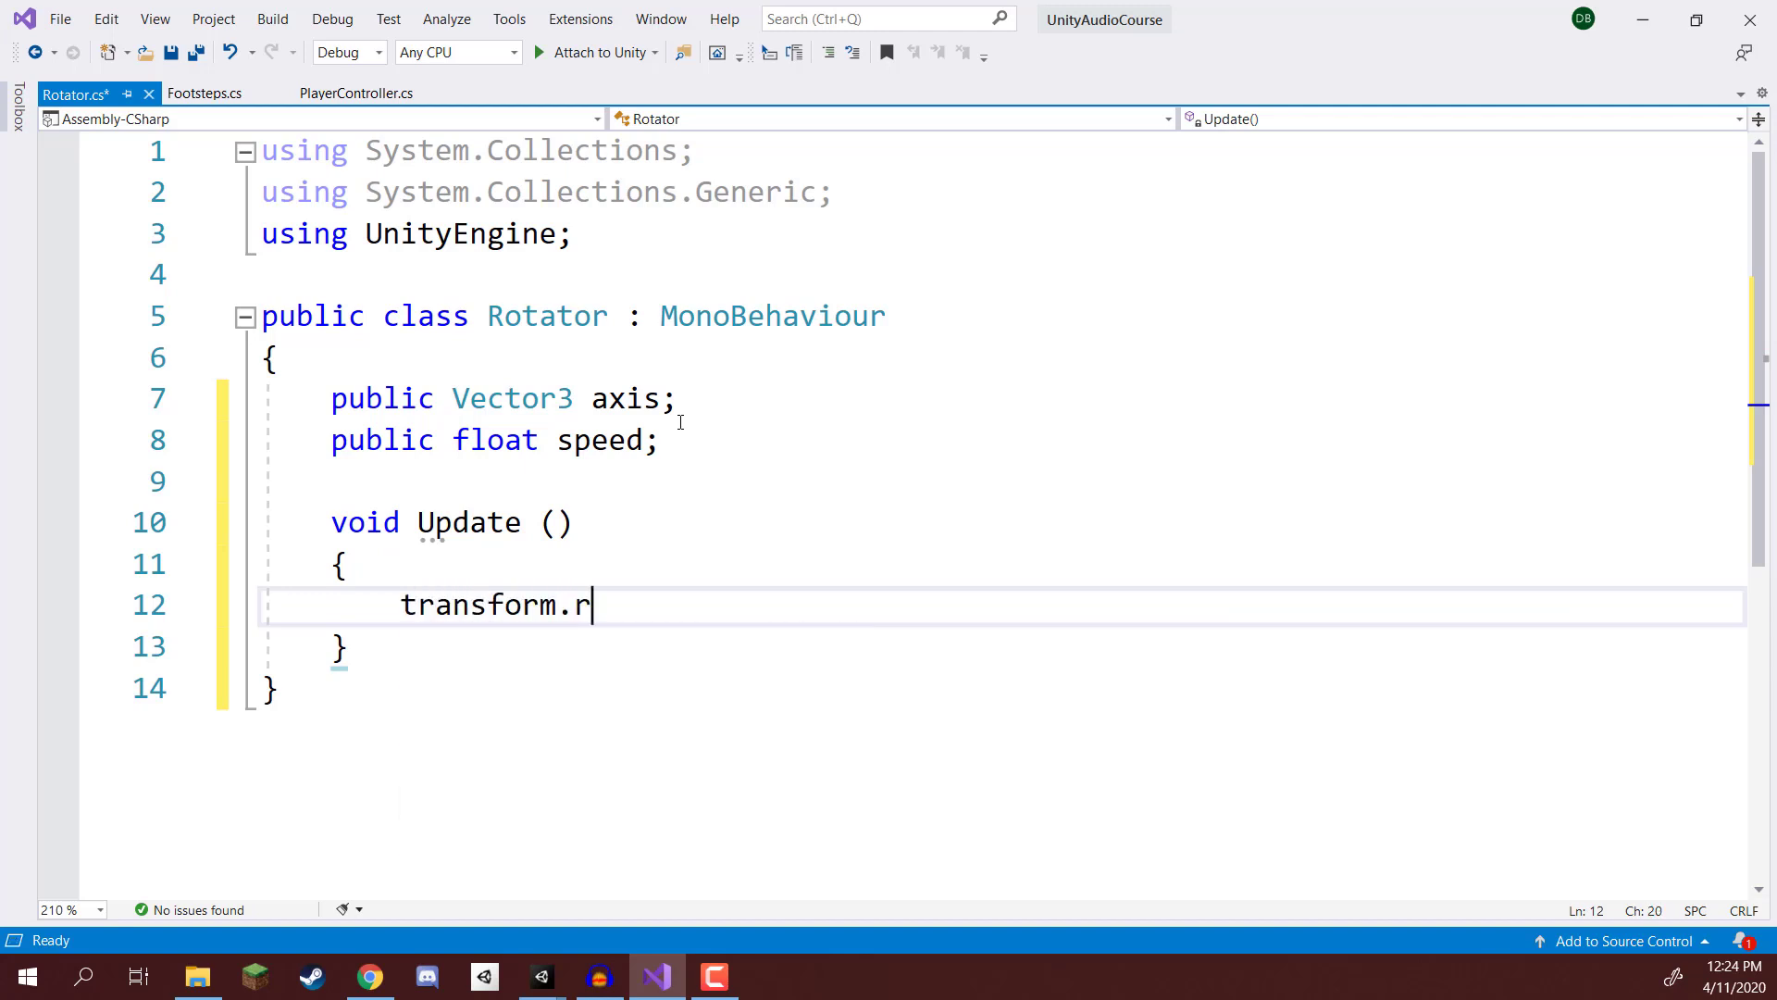
key(Down)
key(Down)
key(Tab)
text((a)
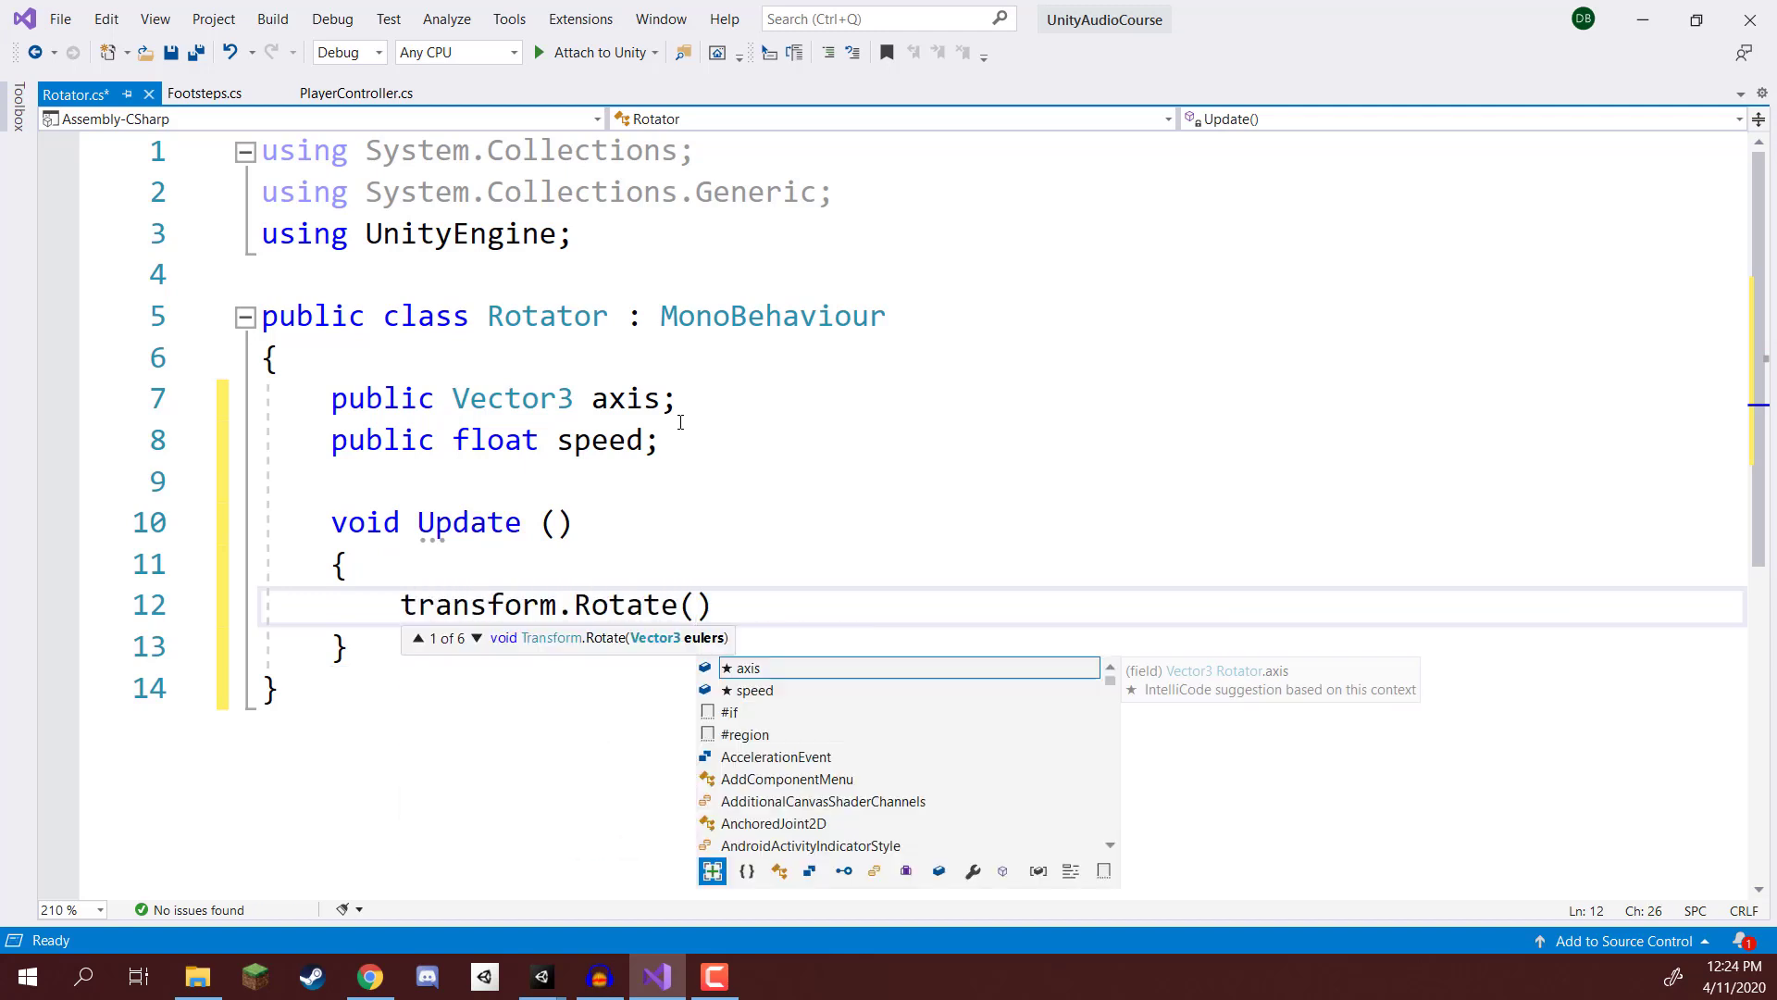
text(xis)
key(BackSpace)
text(os)
key(BackSpace)
key(BackSpace)
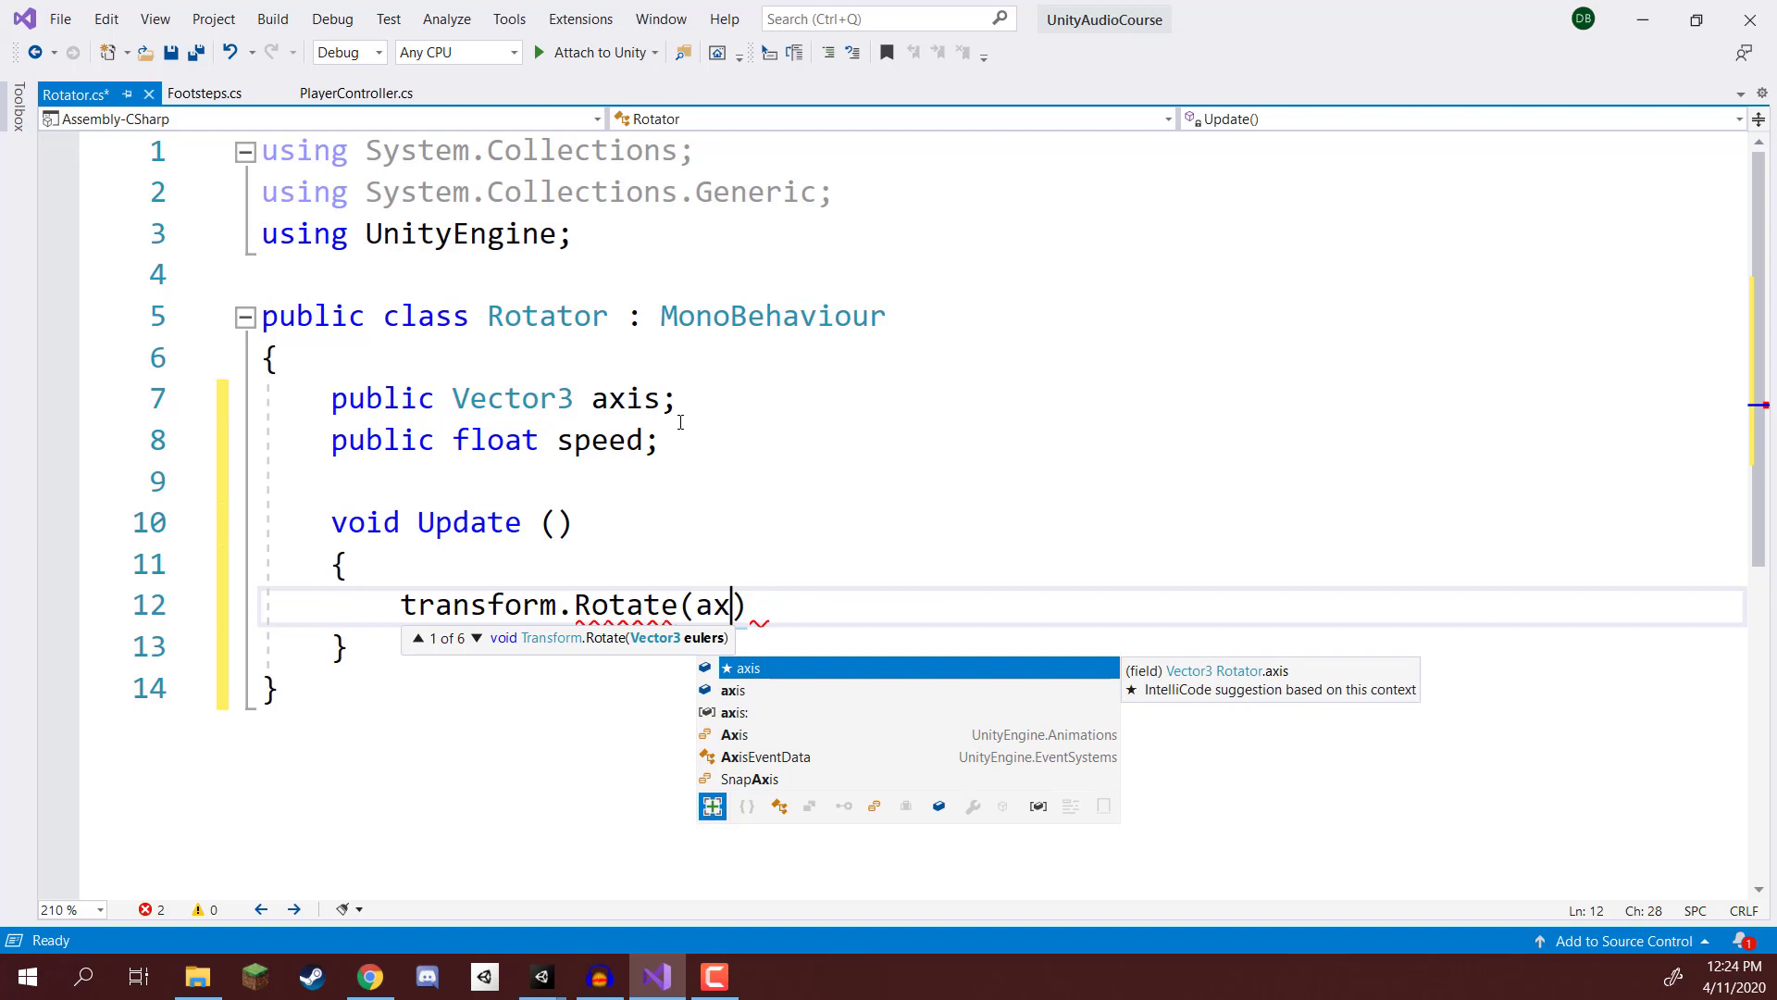
text(is, speed * t)
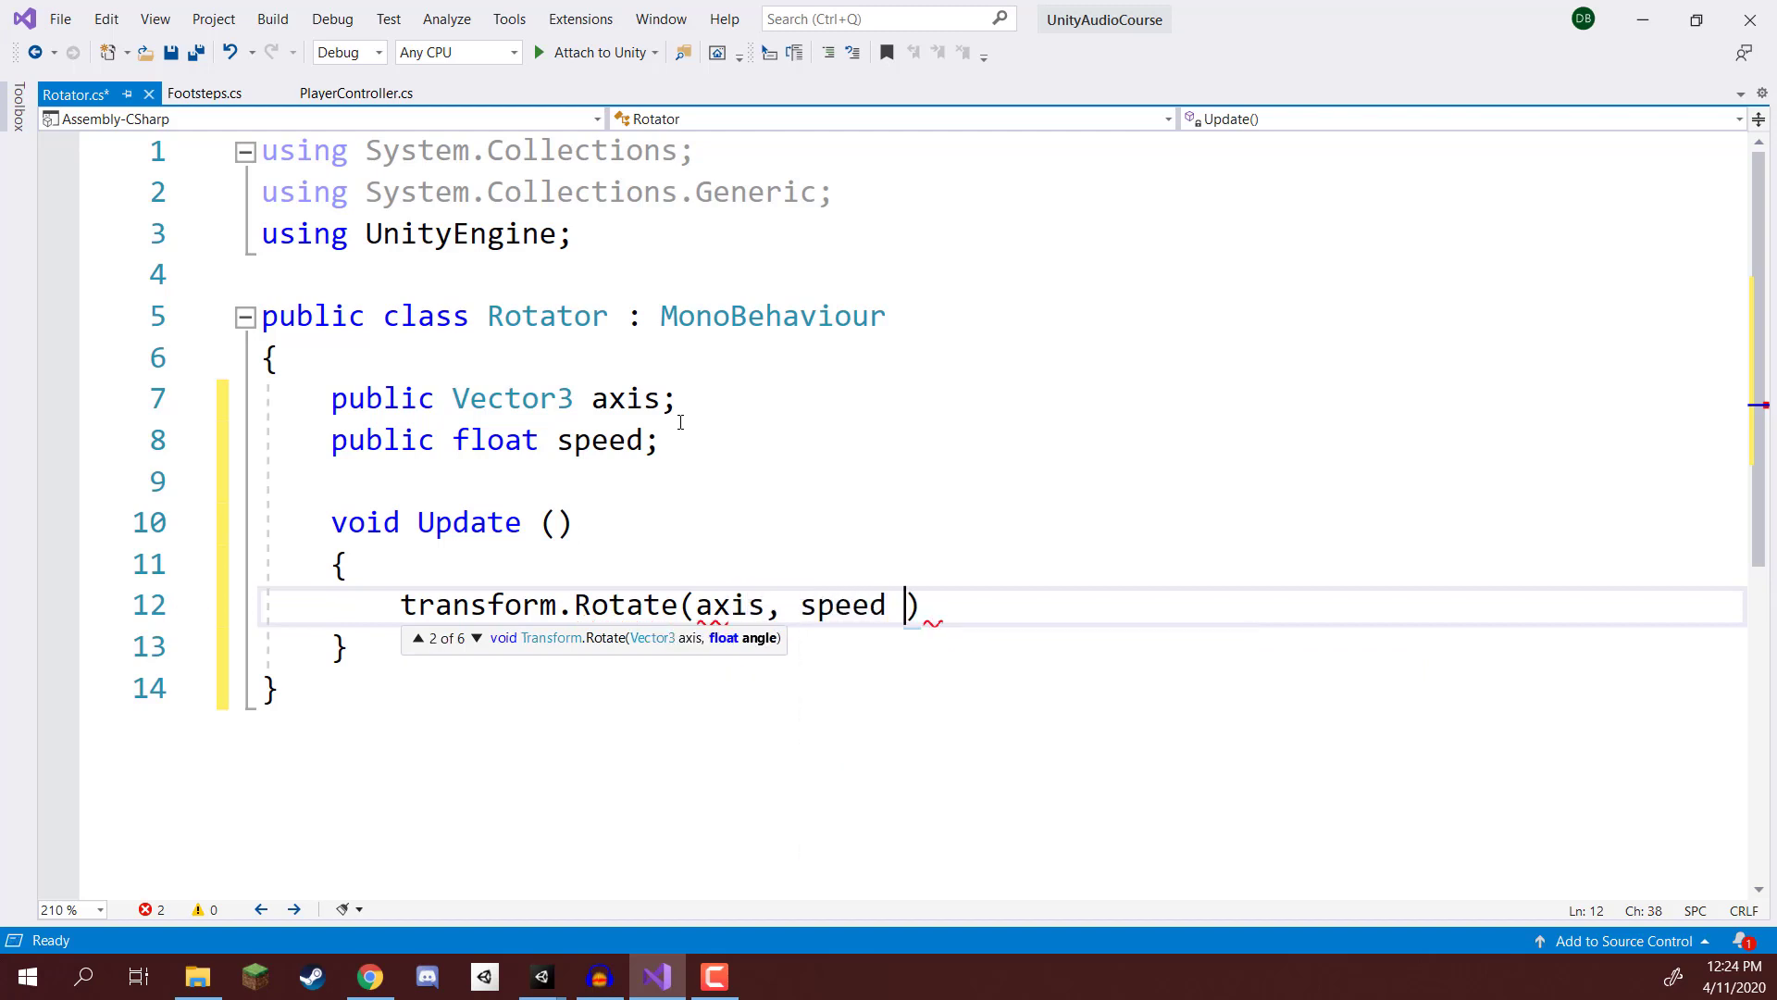
text(ime.deltaTime);)
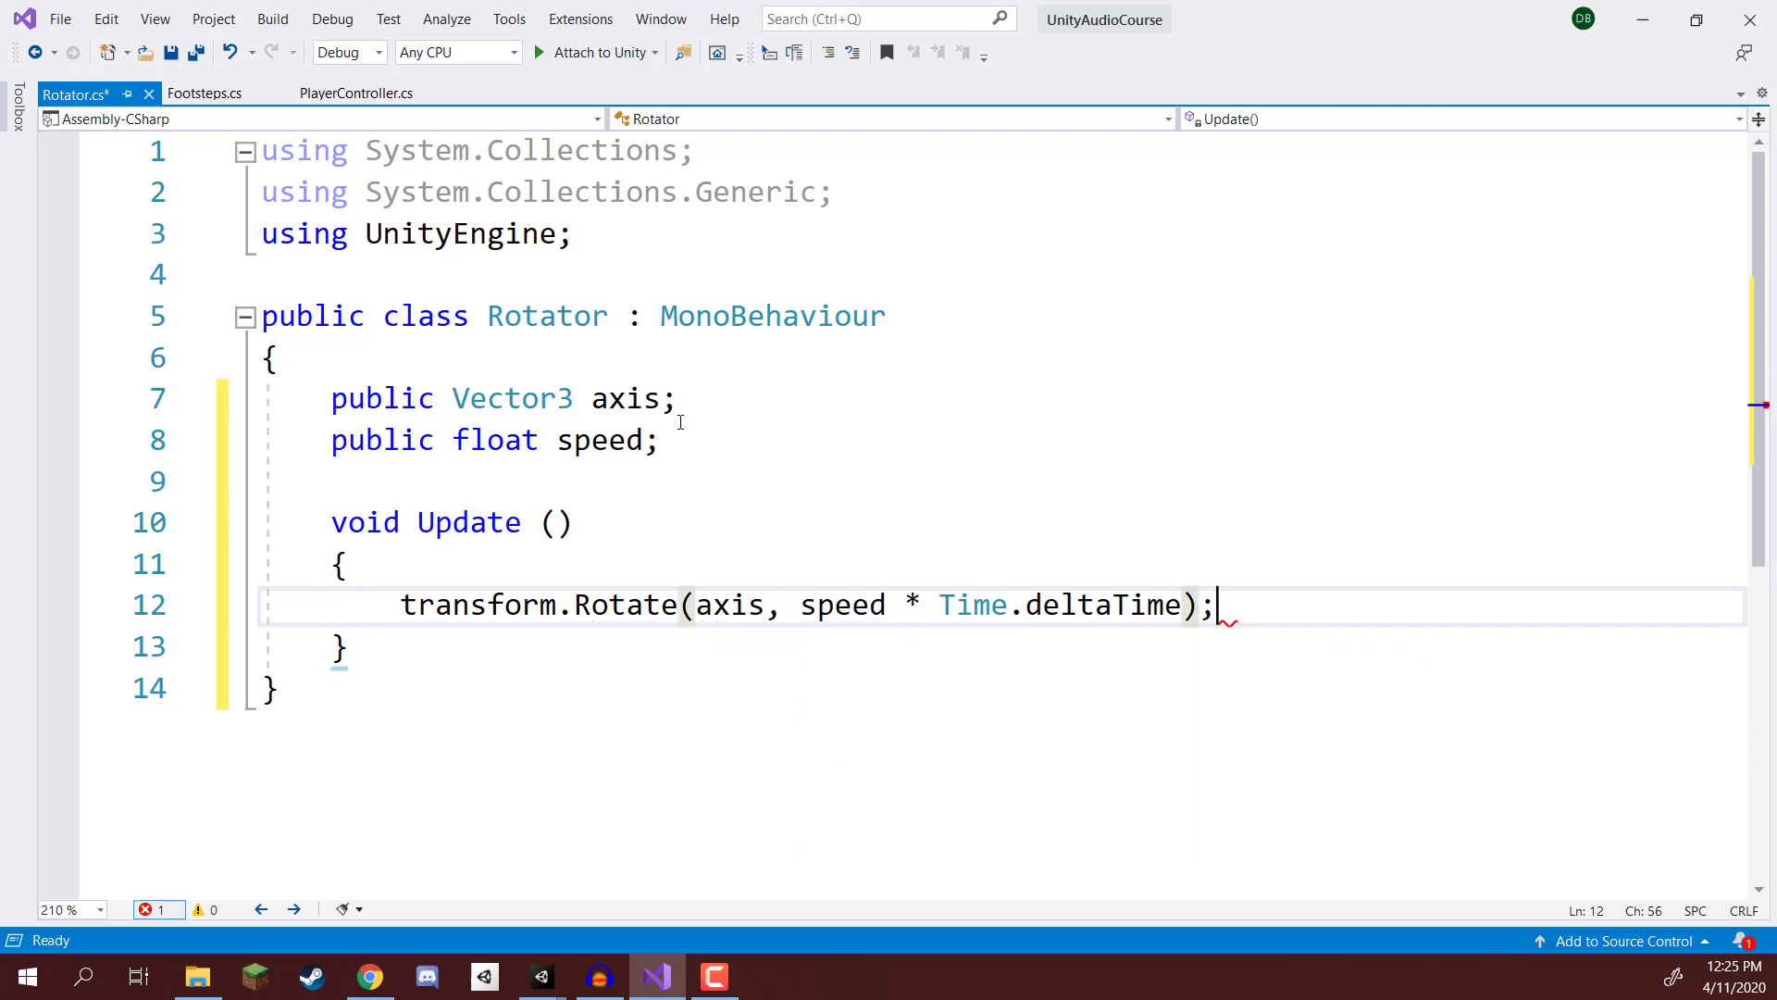
key(ctrl+s)
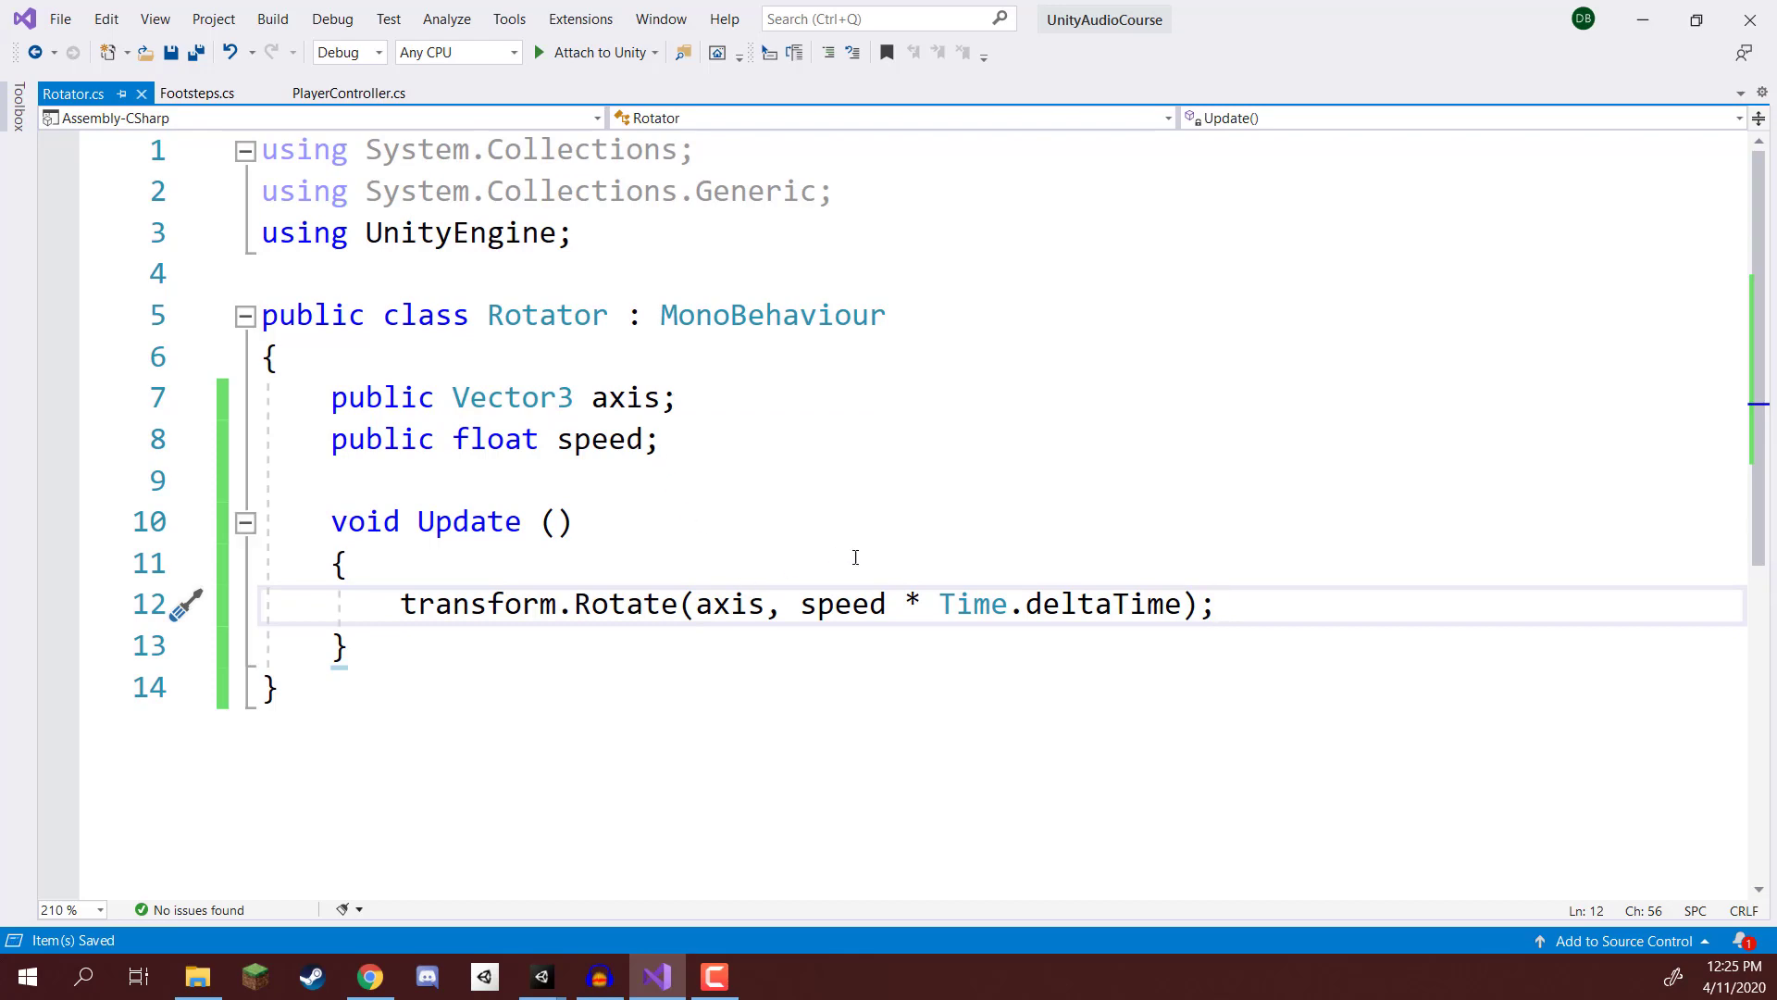
Back in Unity, set Rotator Axis Y to 1 and Speed to 10, then enter Play mode
click(1643, 19)
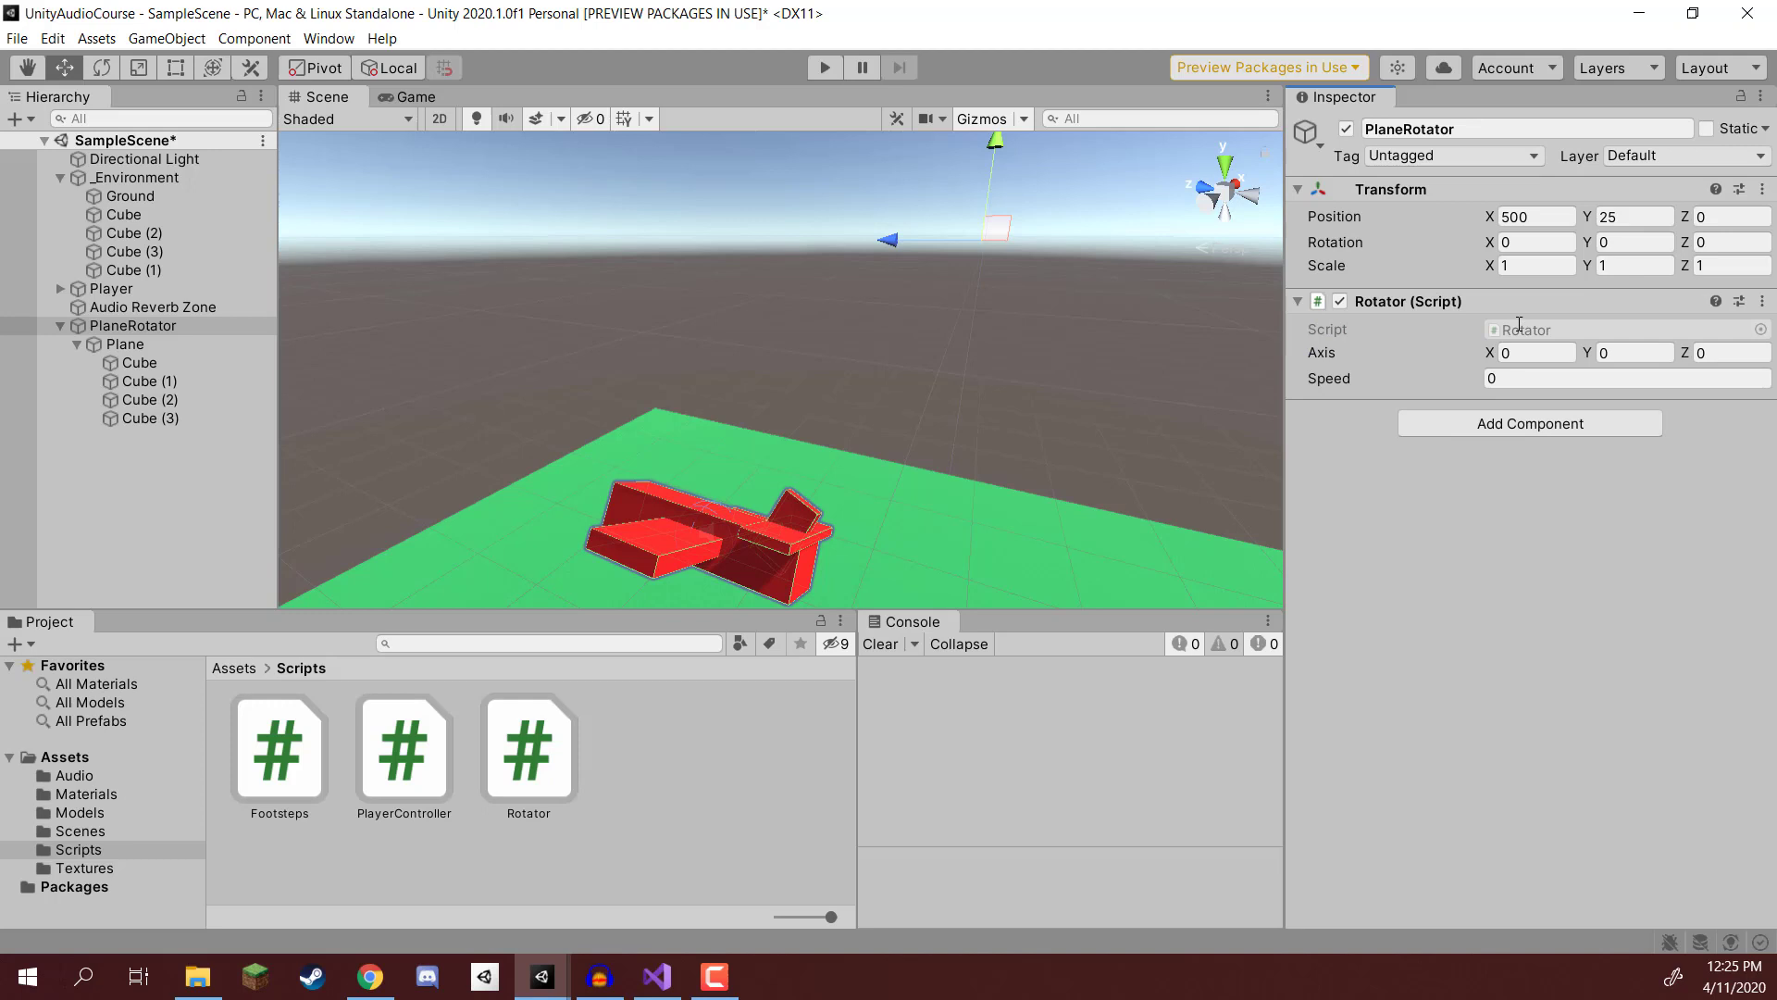
click(1635, 353)
key(Return)
drag(1587, 241, 1416, 259)
key(ctrl+z)
click(1499, 379)
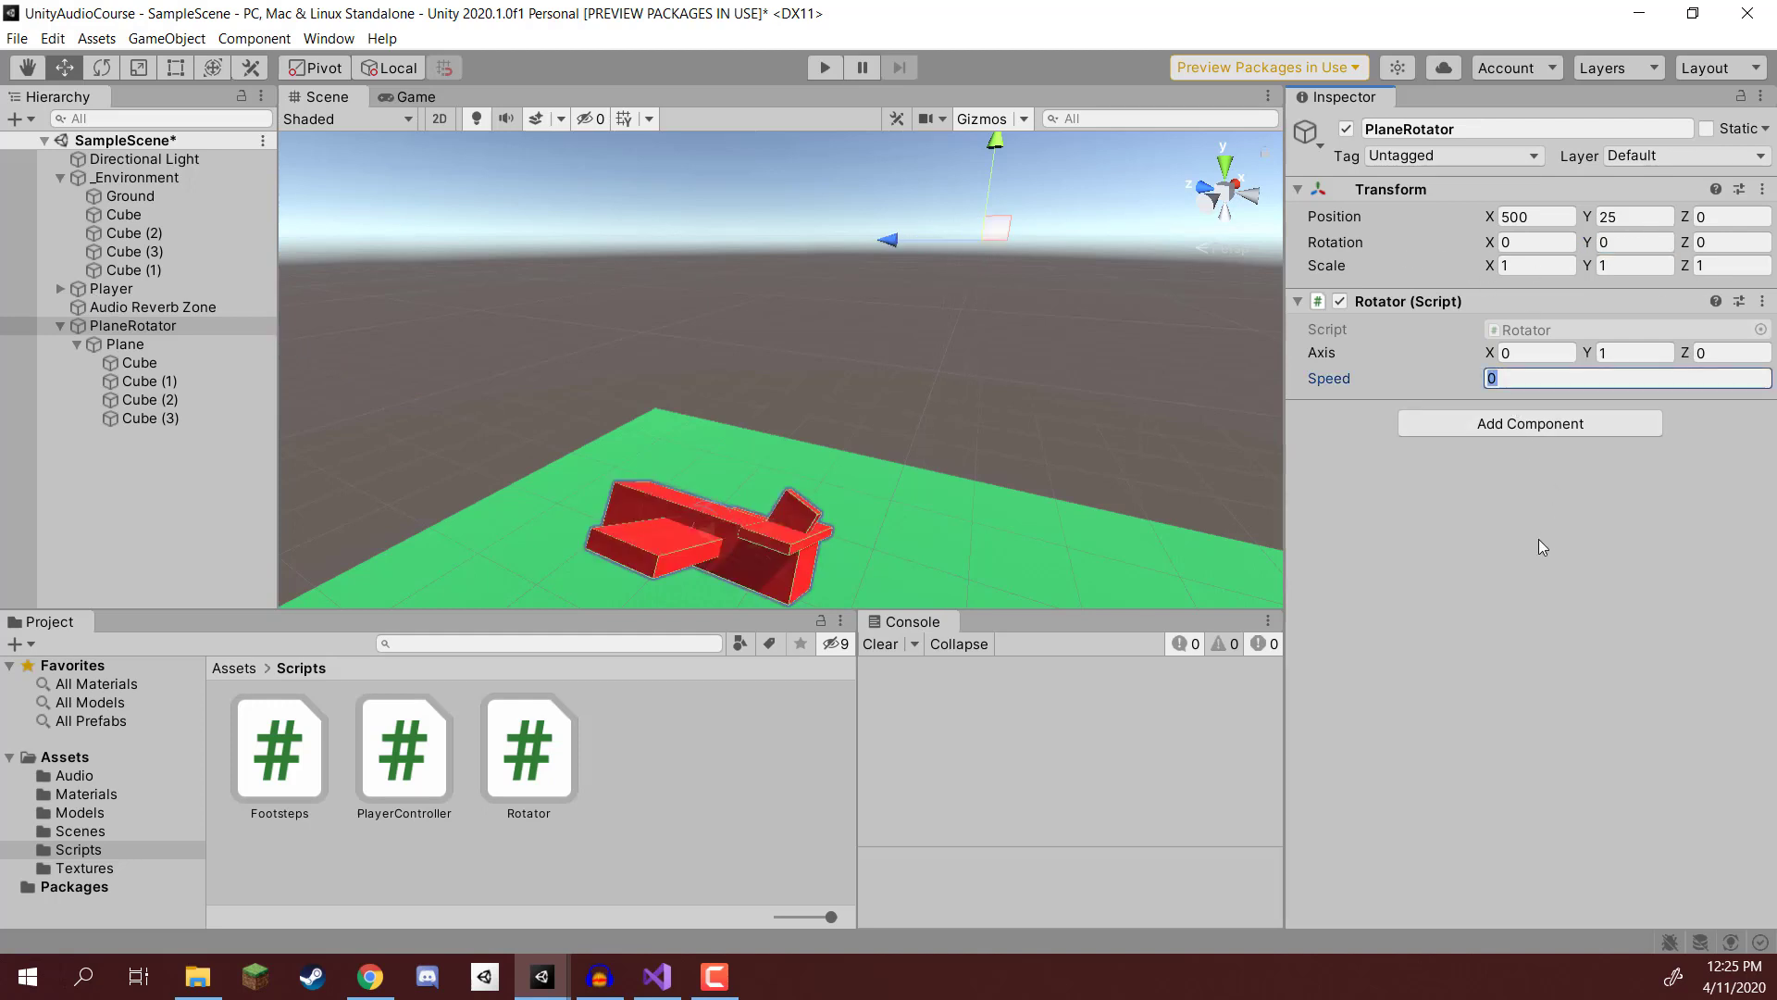
text(10)
key(Return)
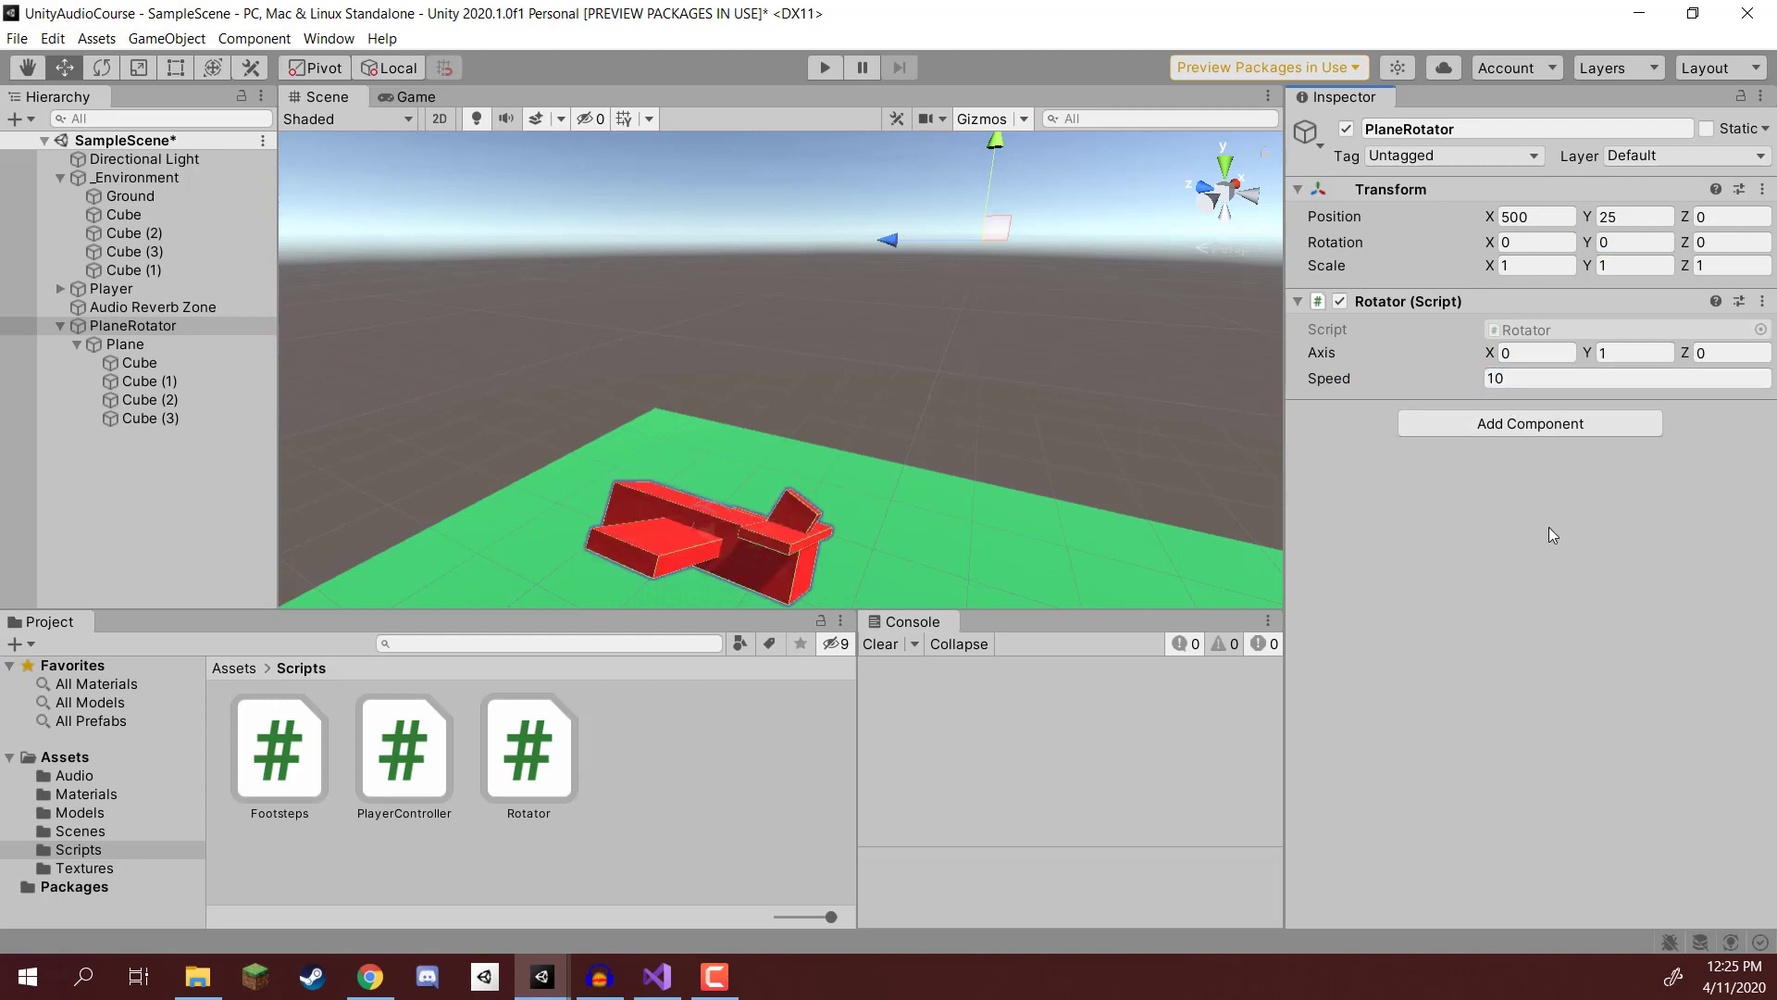
click(825, 68)
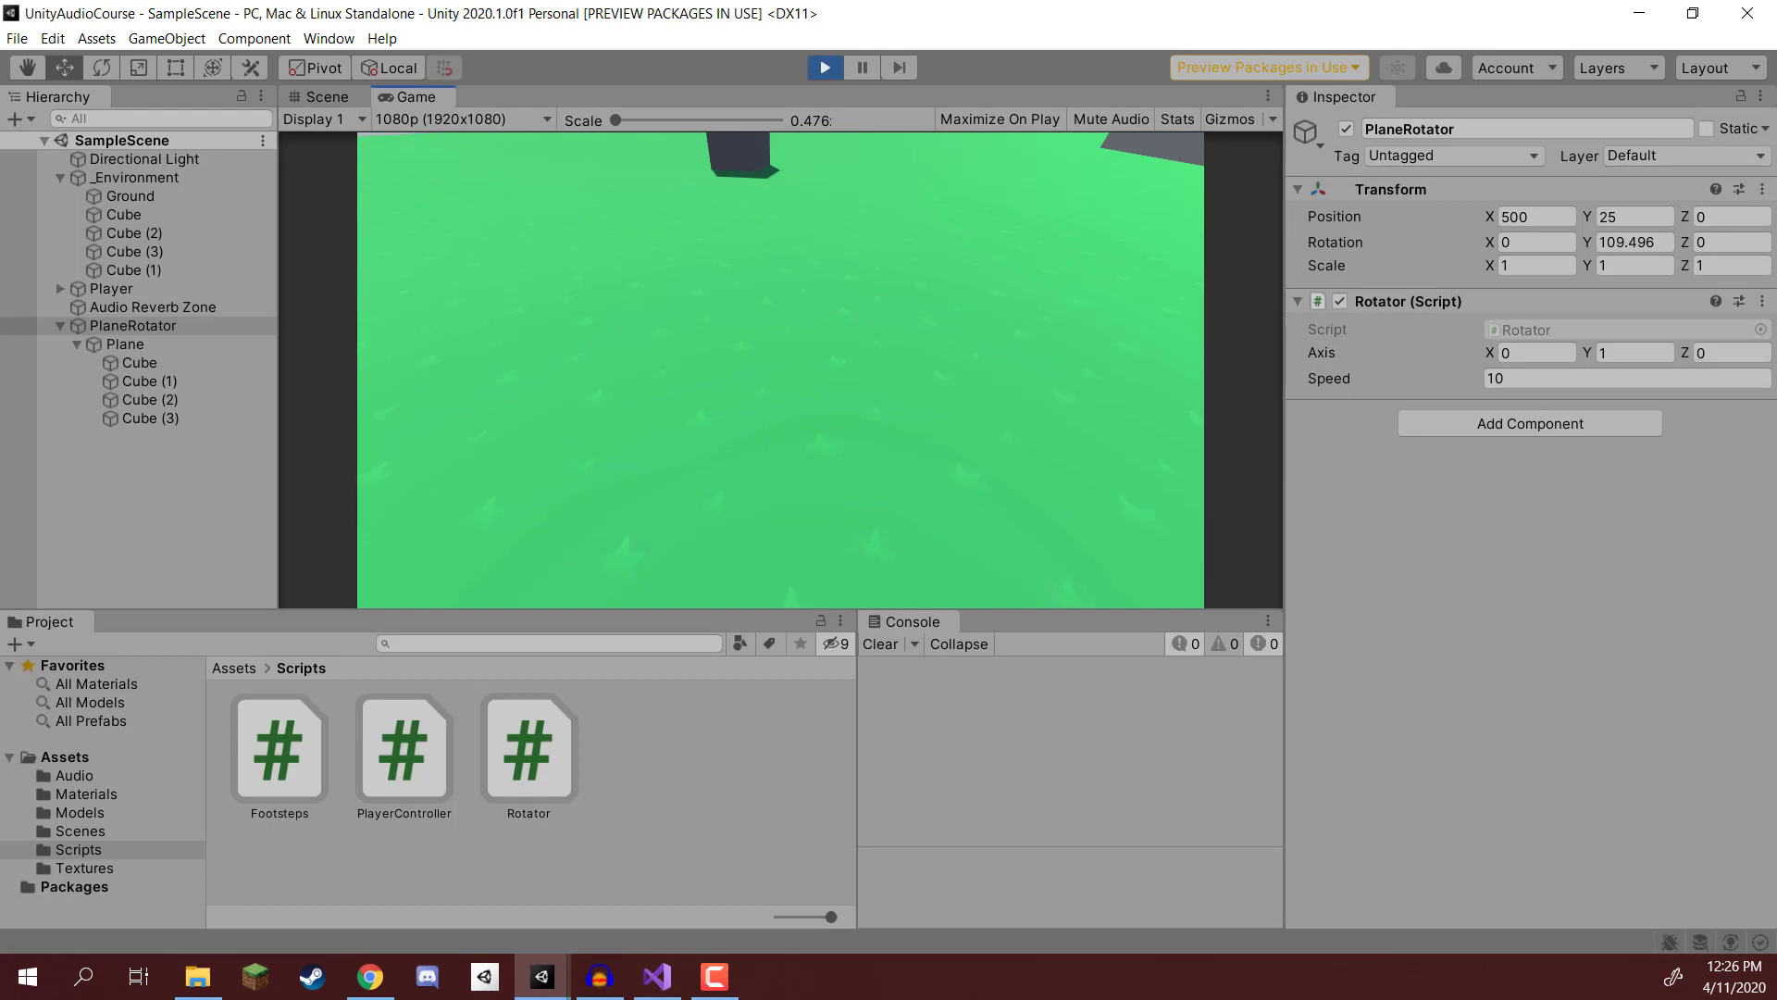
Exit play mode and swing PlaneRotator around its Y axis to preview the plane's orbit
key(ctrl+p)
right_drag(641, 275, 936, 270)
key(e)
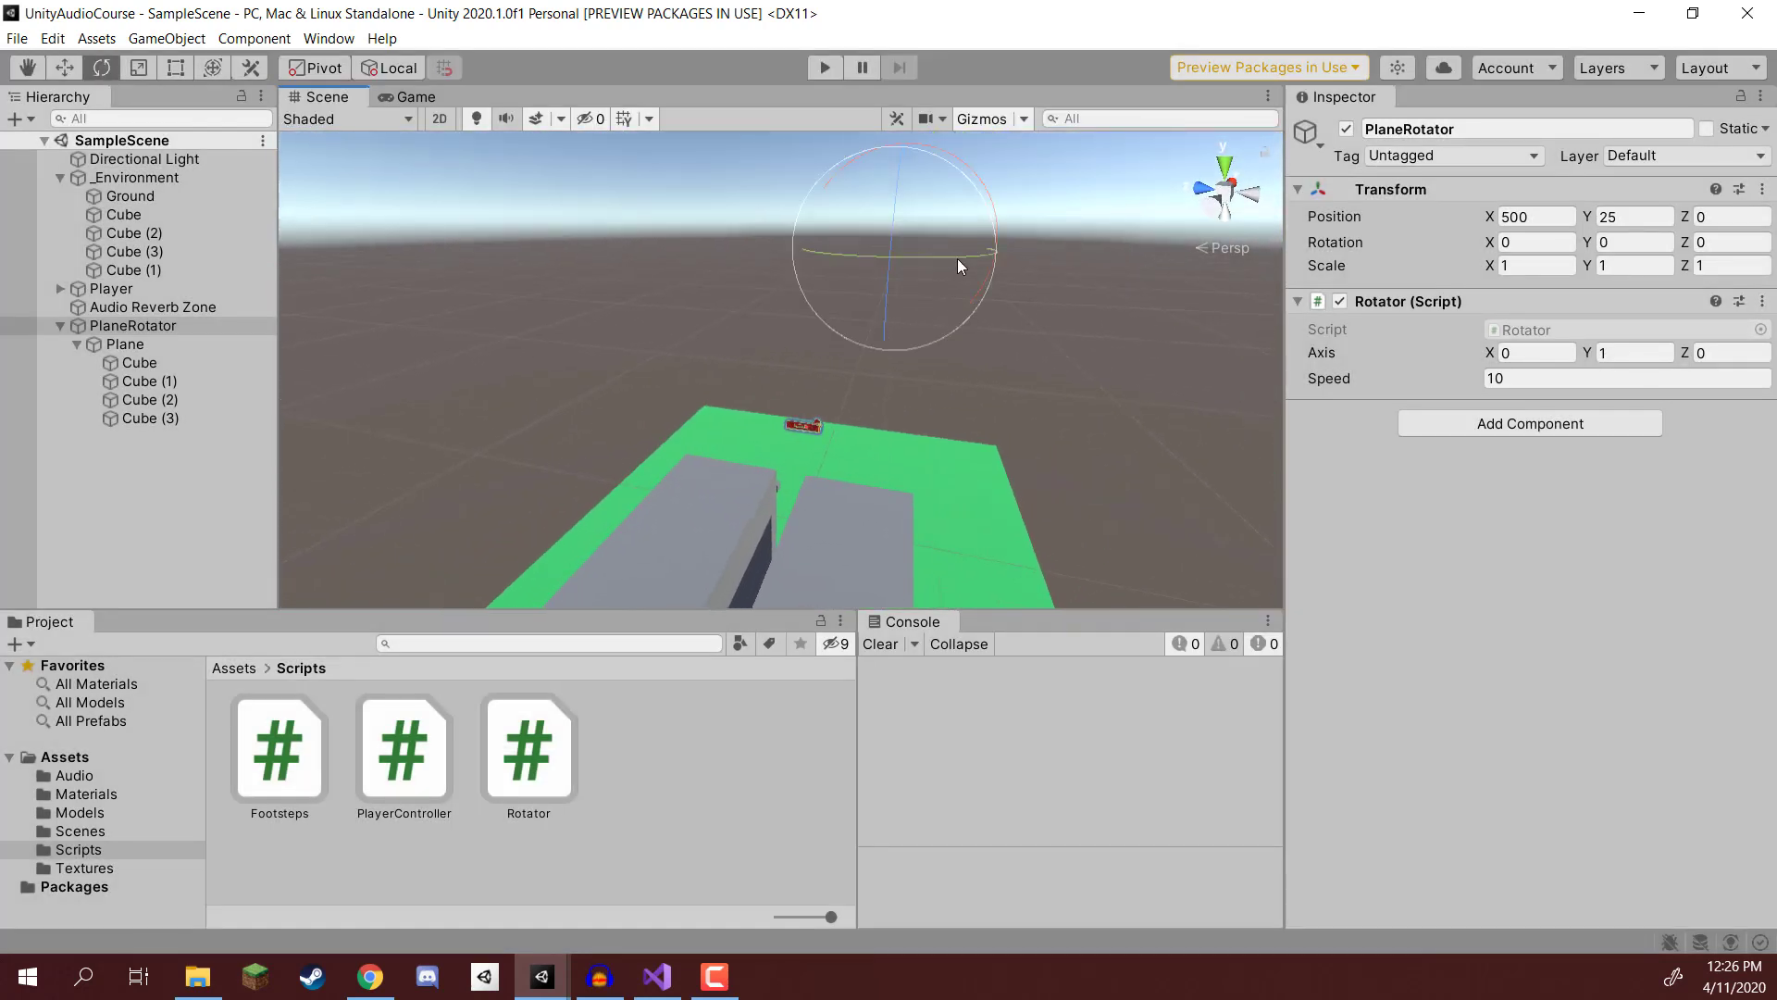
drag(957, 258, 631, 237)
Deselect PlaneRotator and save SampleScene
click(620, 202)
key(ctrl+s)
right_drag(620, 237, 102, 404)
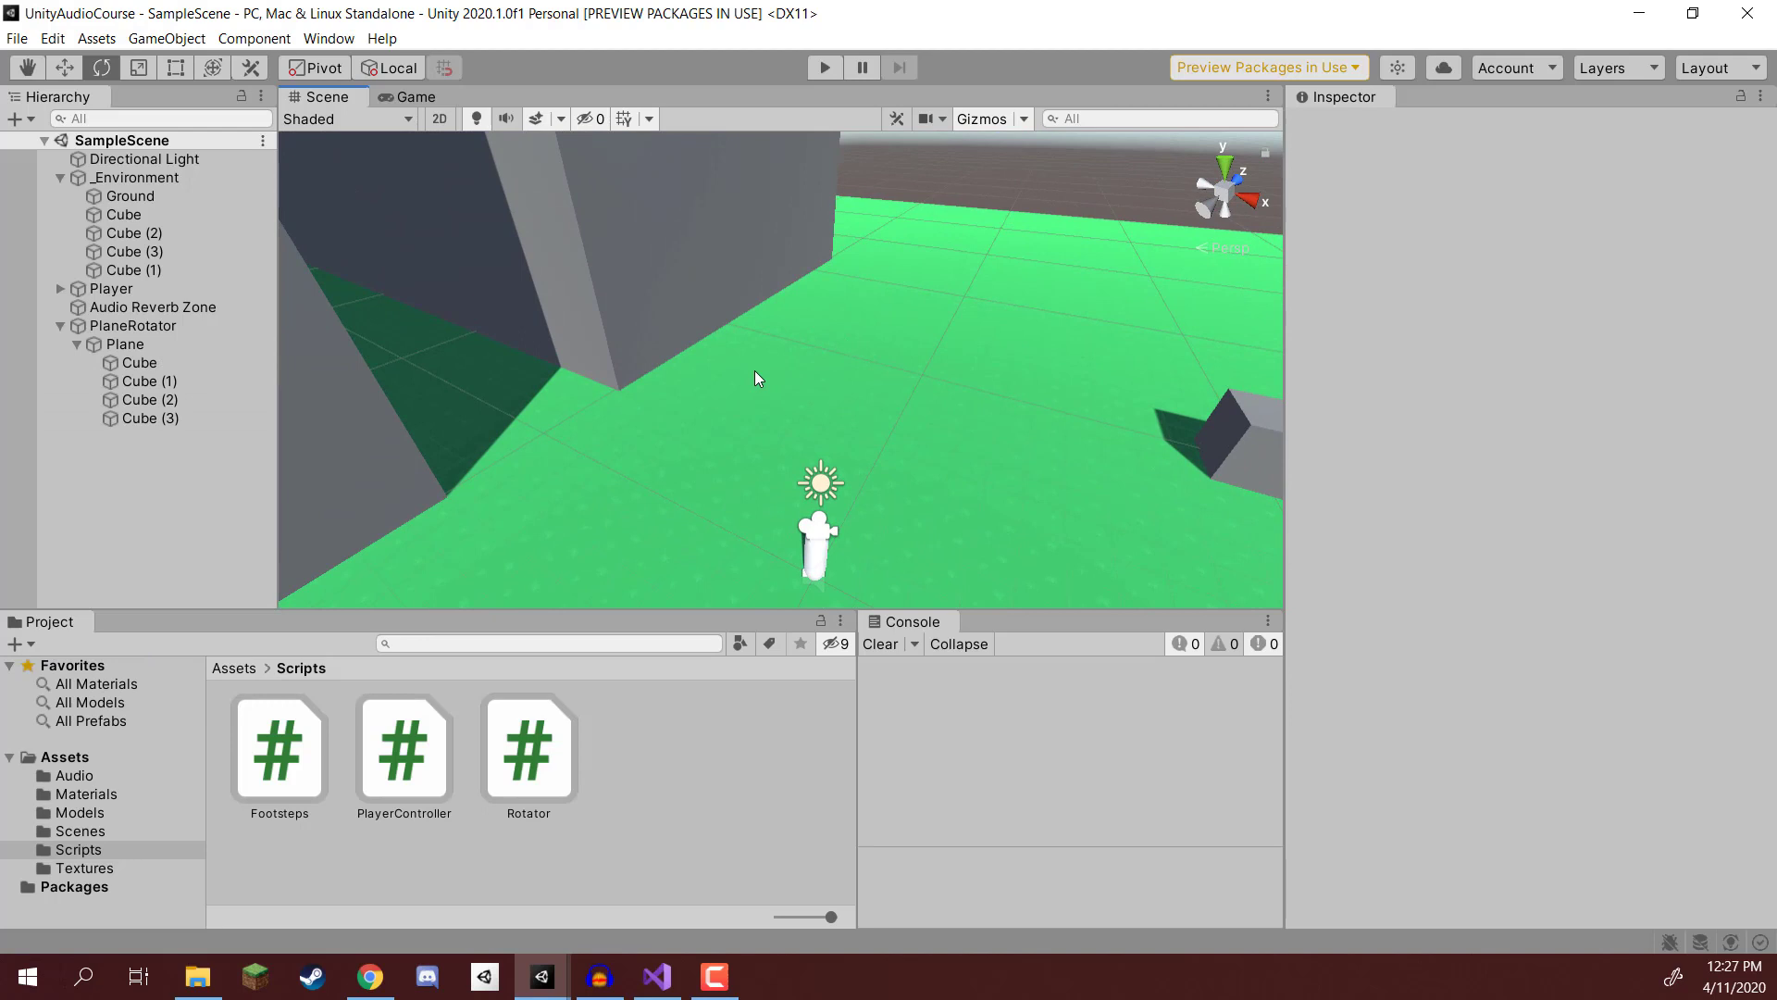